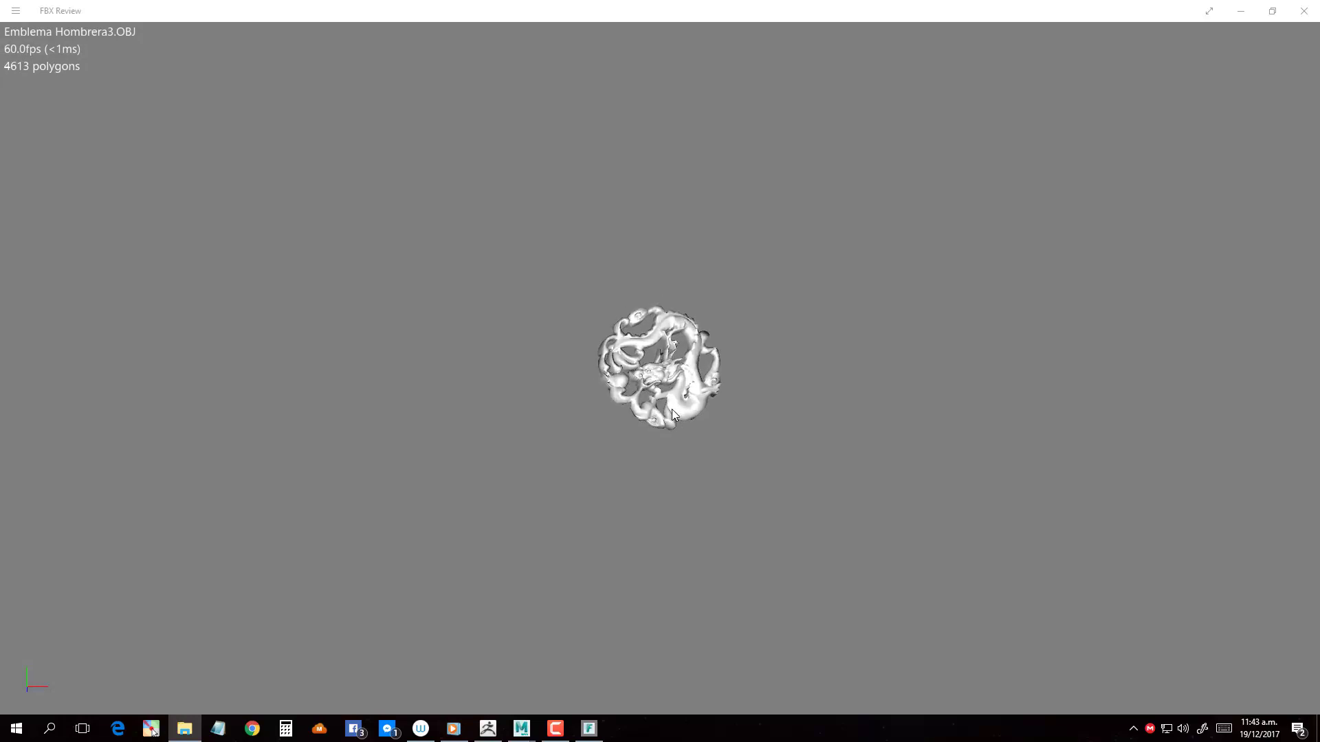
- Orbit the Emblema Hombrera3.OBJ emblem, then close the FBX Review viewer
left_click_drag(670, 409, 736, 332)
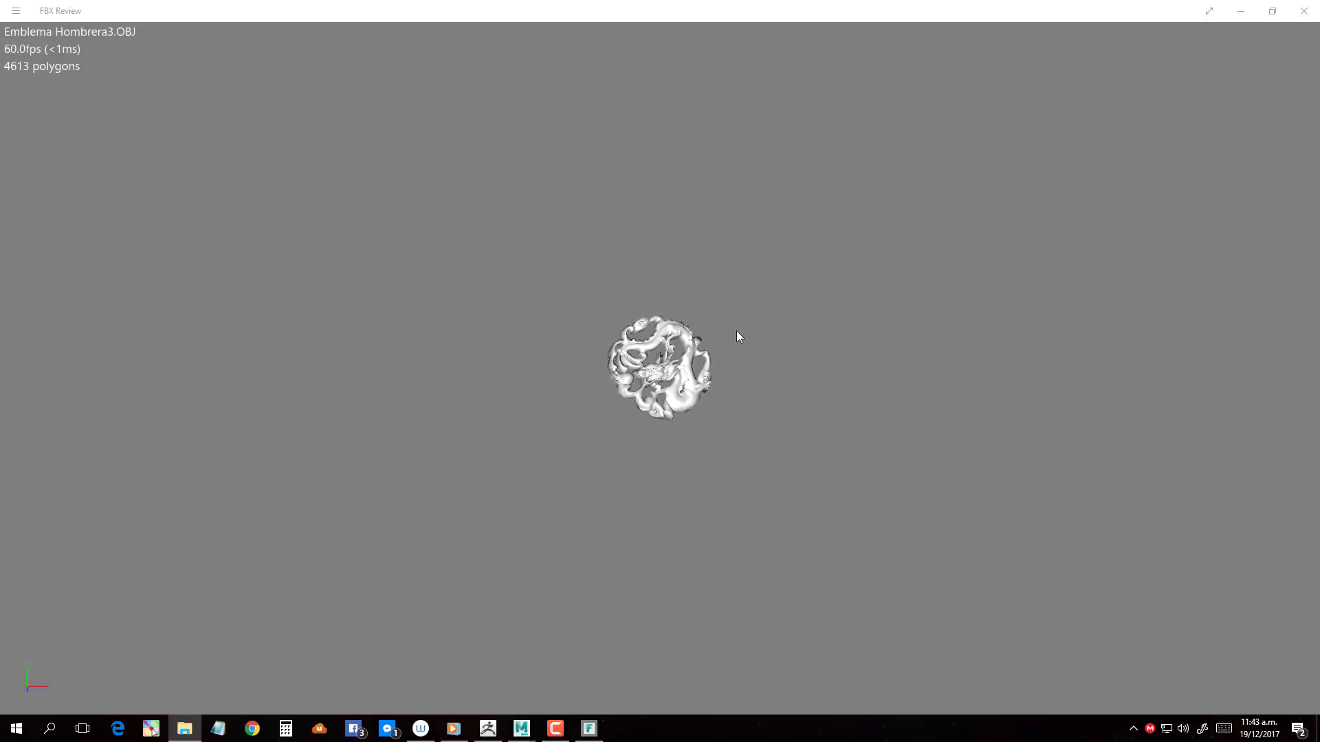
left_click(1304, 11)
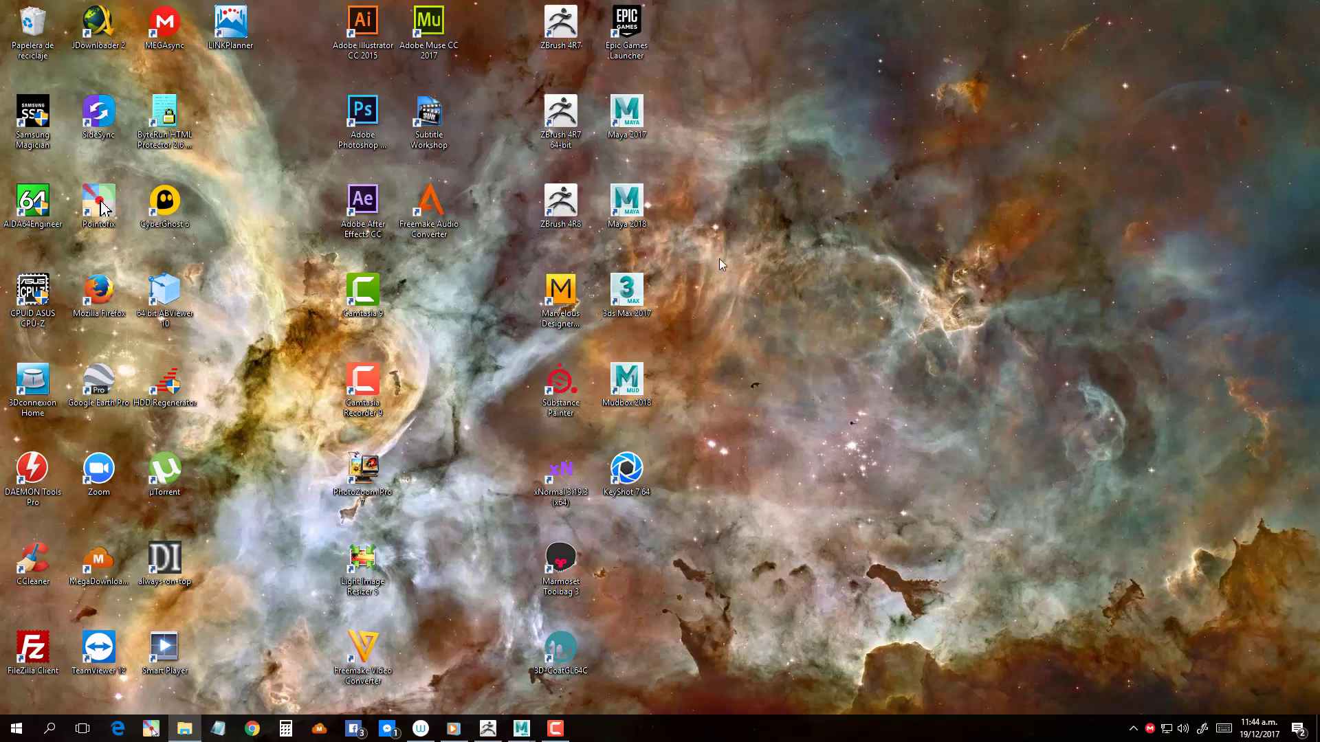
- Load Nickz_humanMaleAverage.ZTL from LightBox onto the canvas in Edit mode and list its subtools
left_click(487, 727)
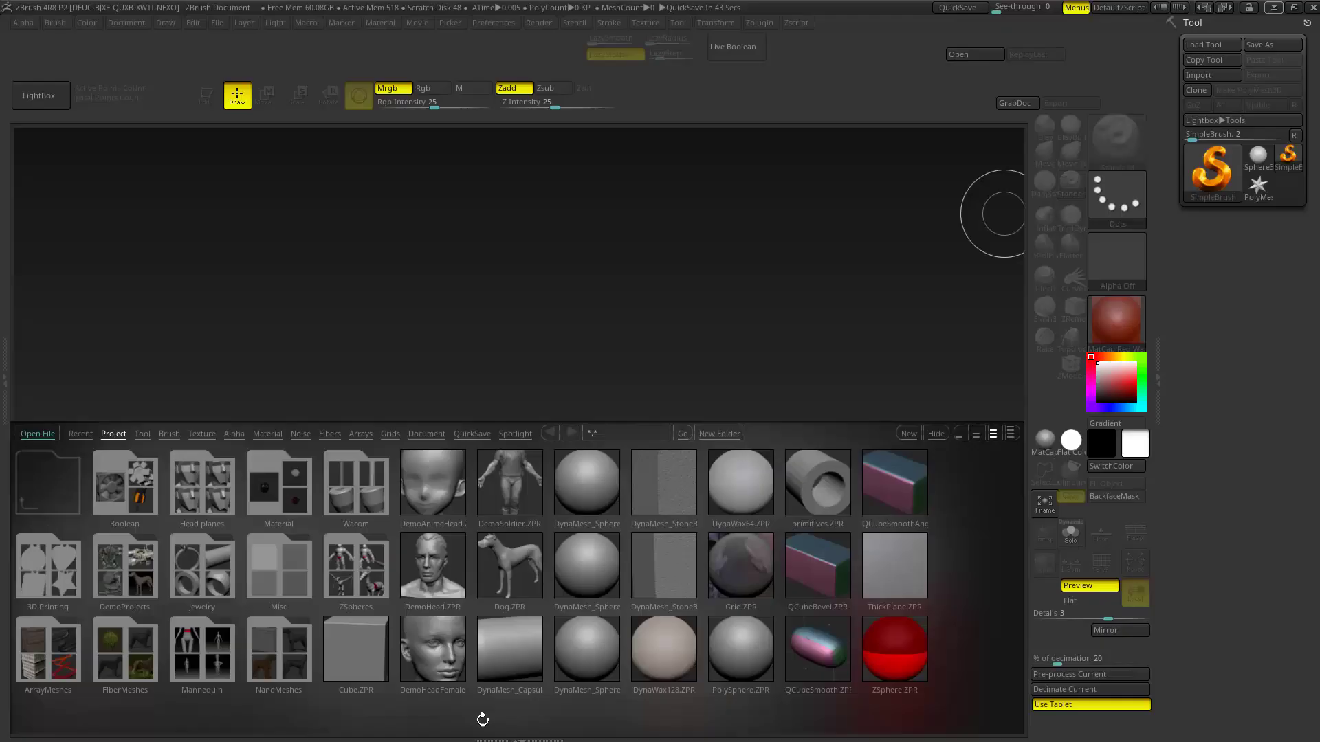
left_click(143, 434)
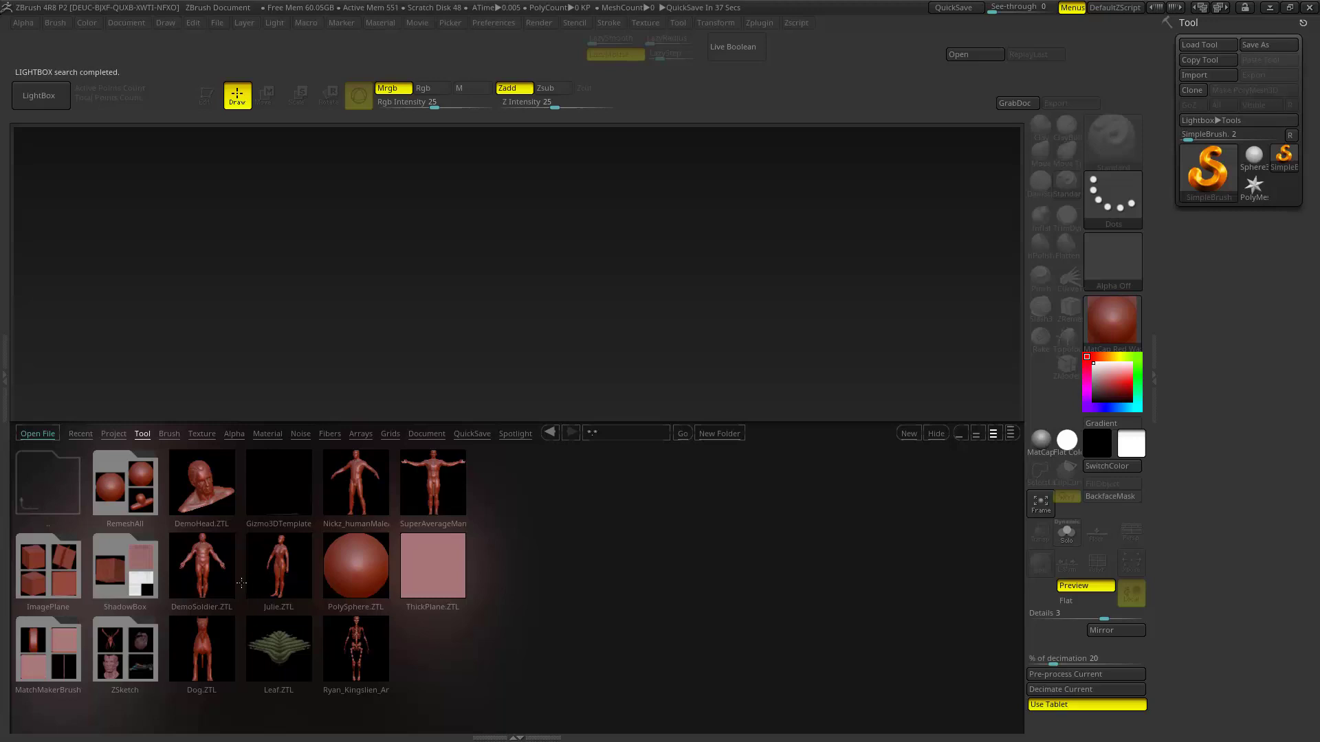
double_click(339, 522)
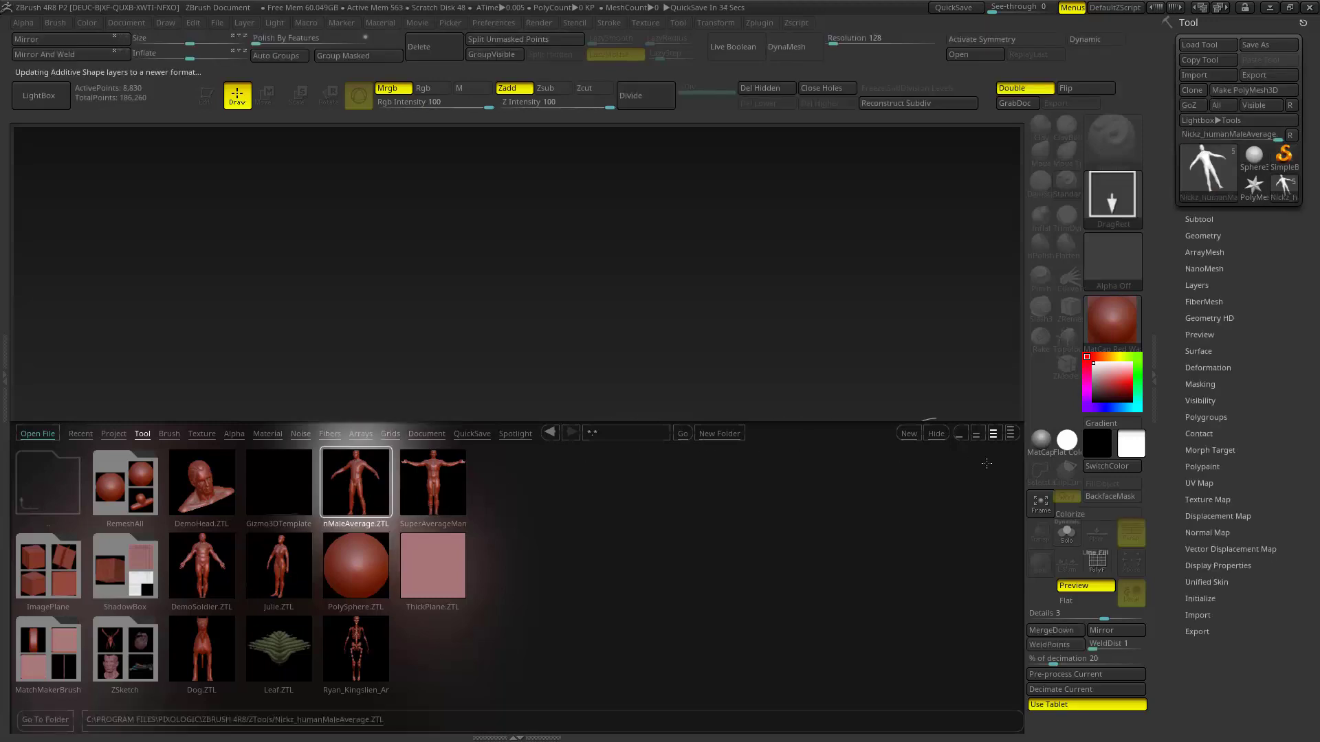
left_click(935, 433)
left_click_drag(442, 374, 465, 580)
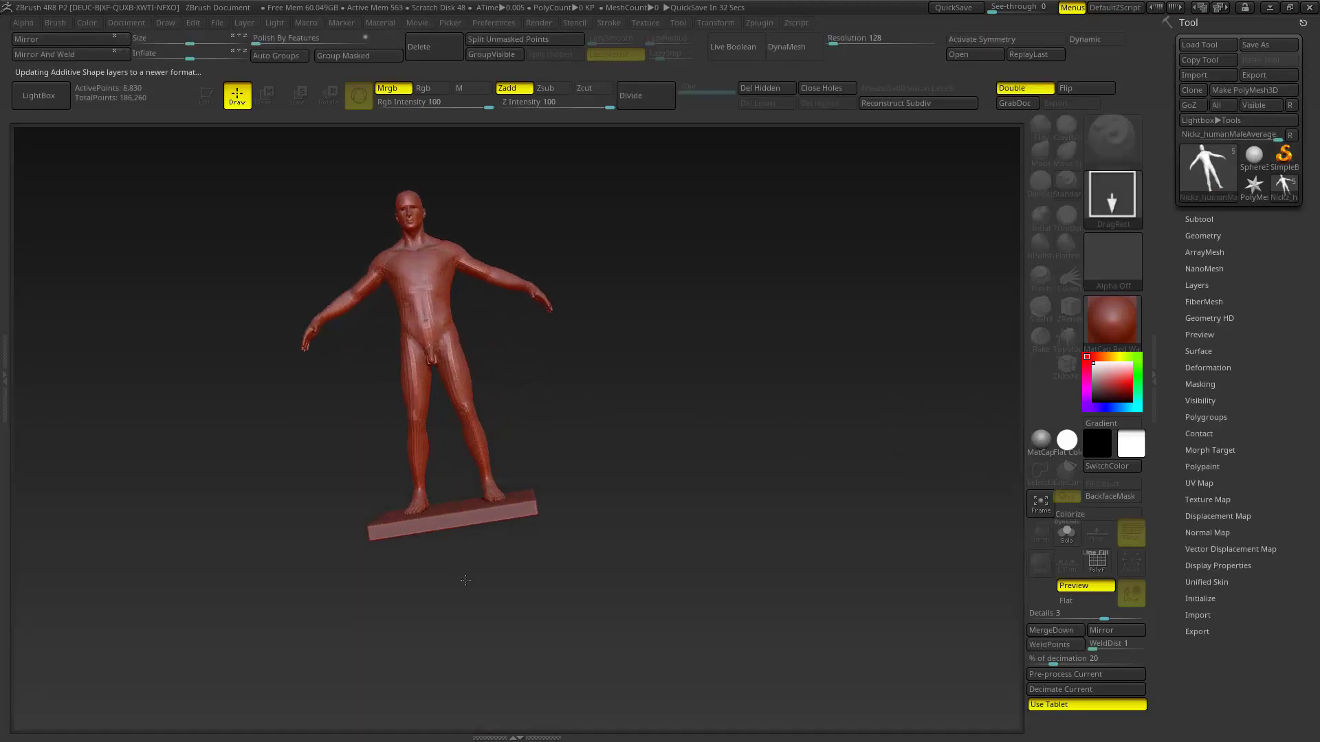
key("t")
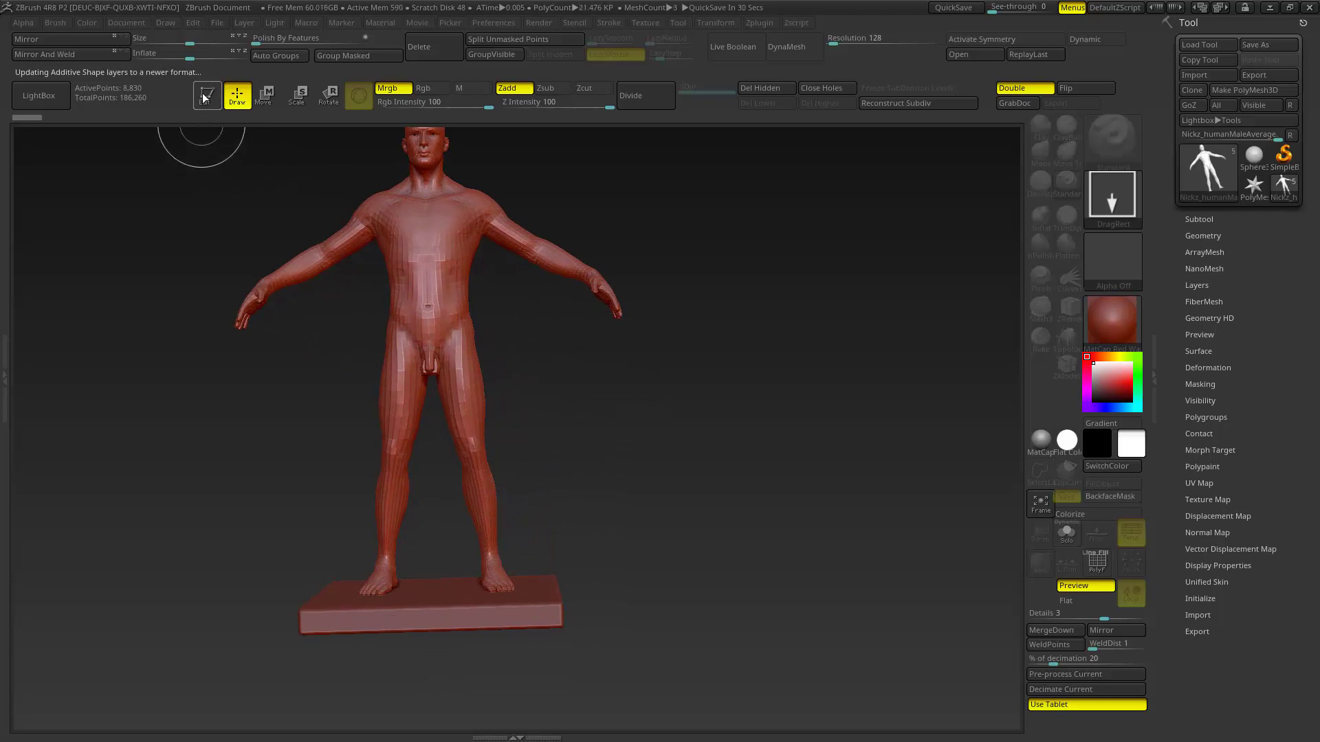
left_click(204, 98)
left_click(1190, 220)
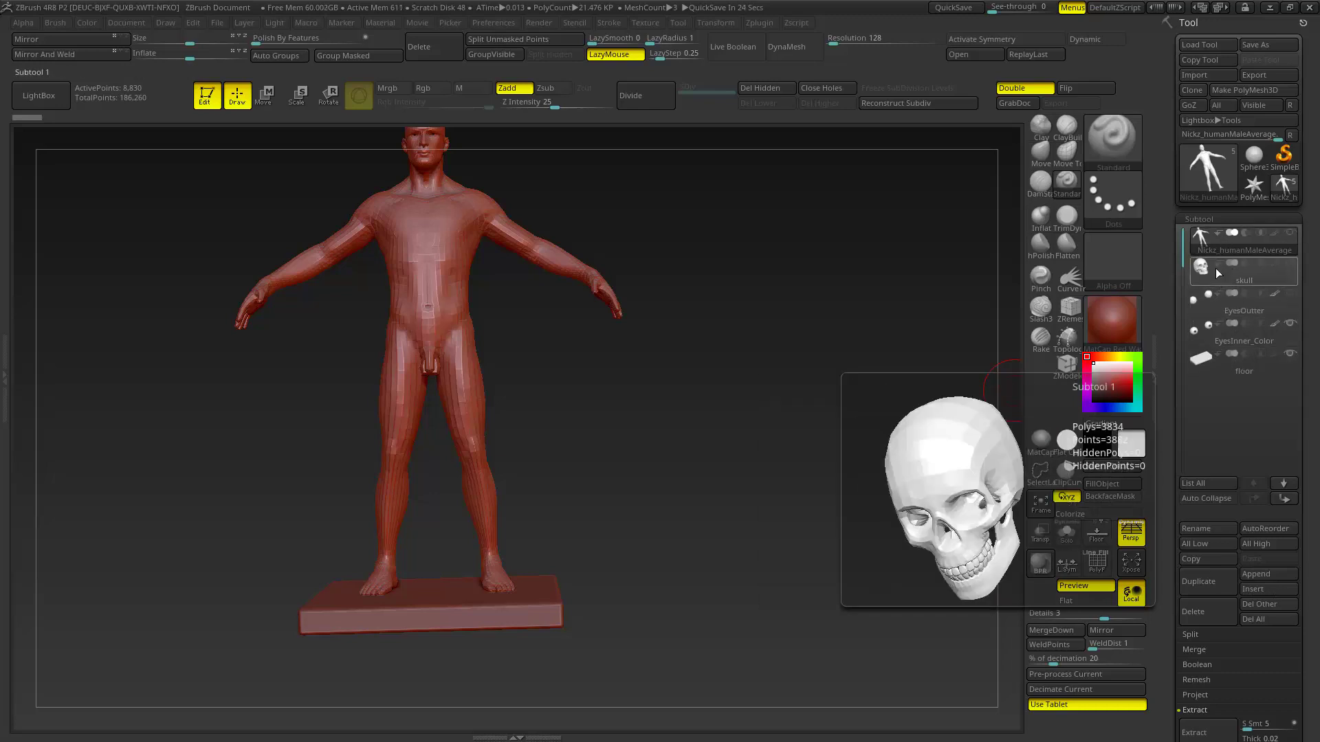
- Delete every subtool except the body, turn perspective off and show the floor grid
left_click(1287, 609)
left_click(993, 633)
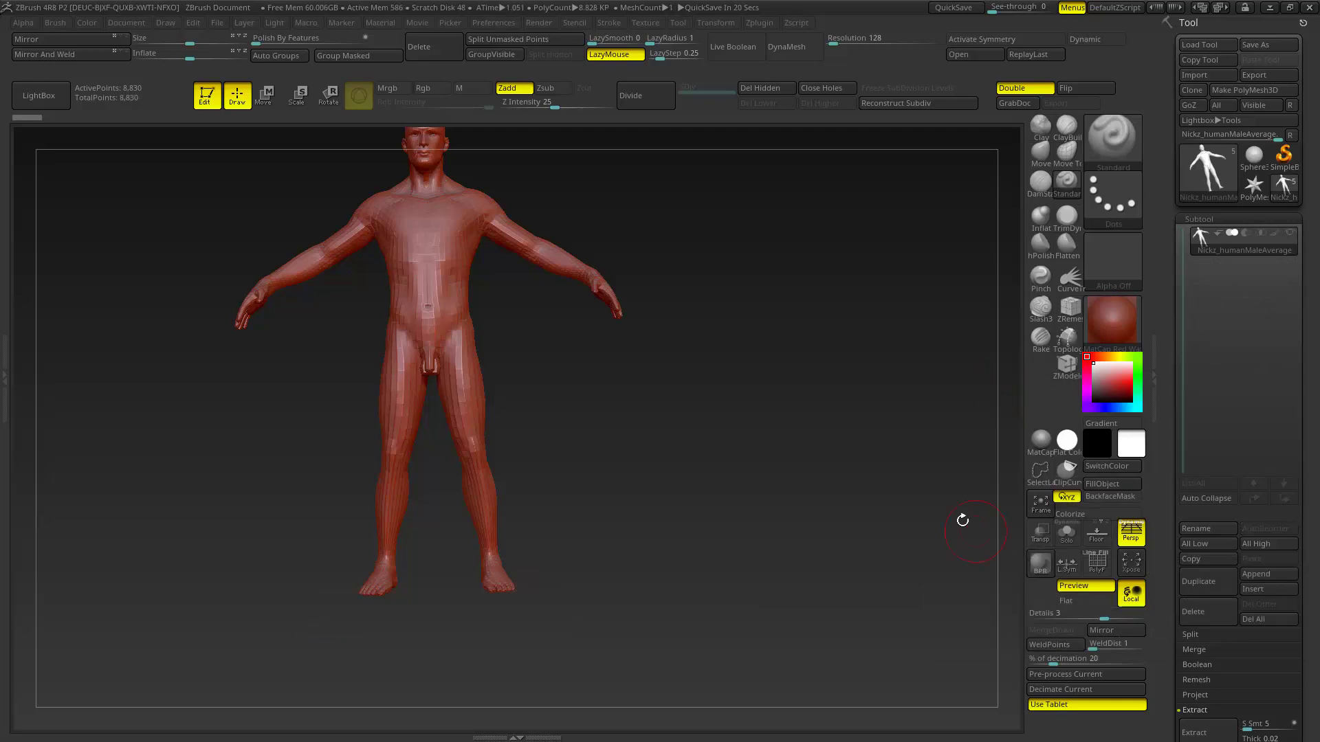
key("f")
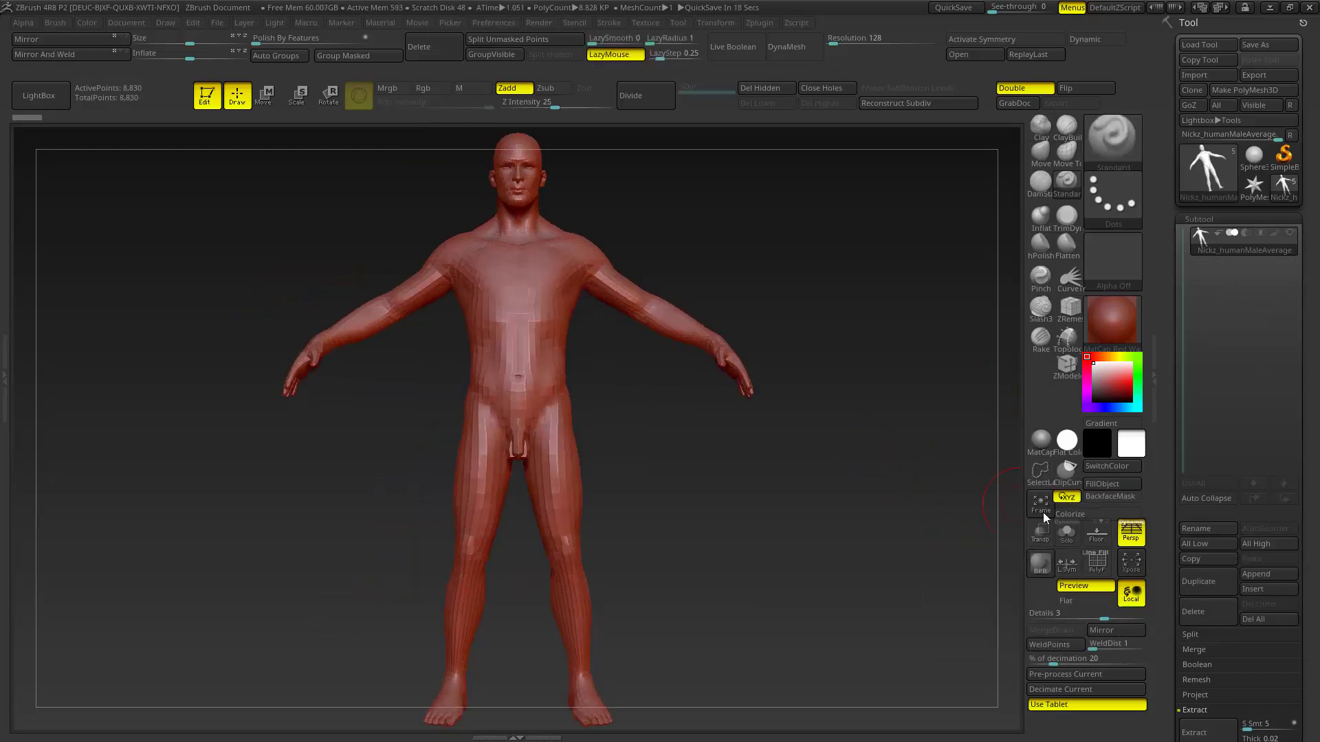
left_click(1134, 536)
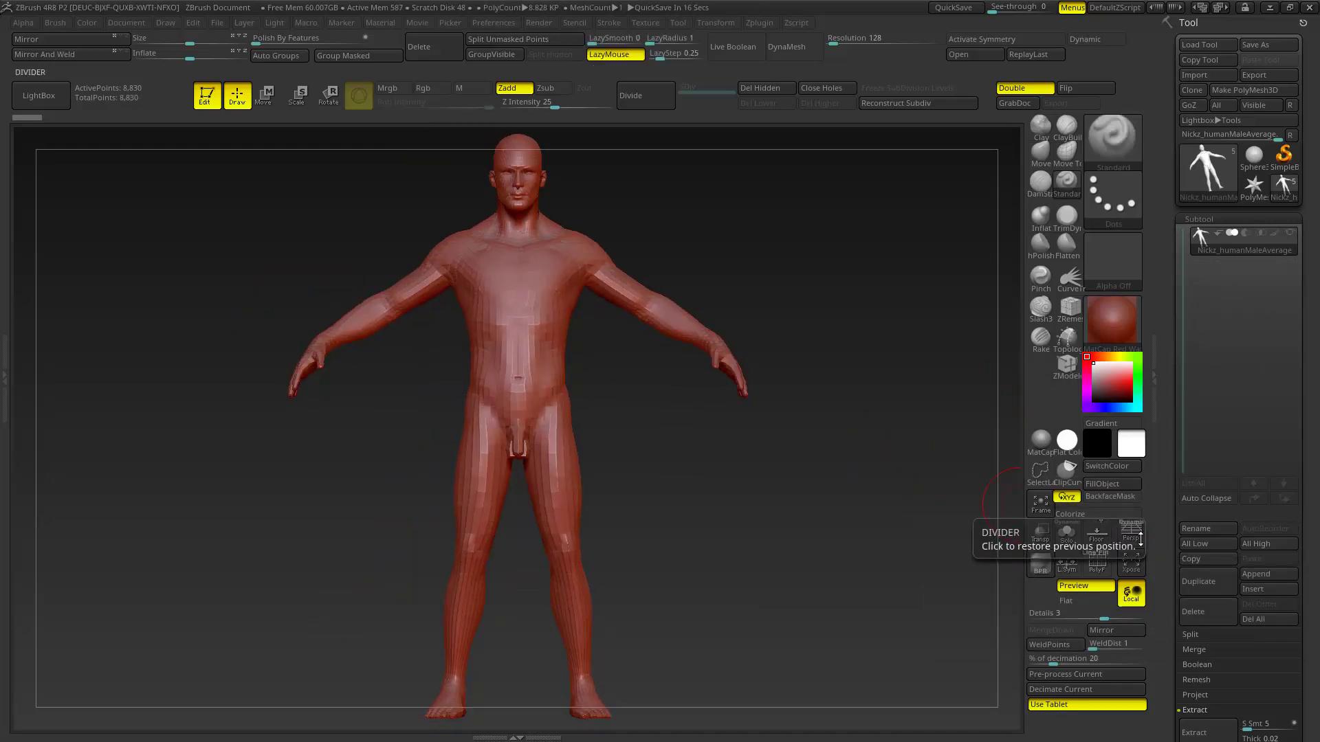
left_click(1099, 535)
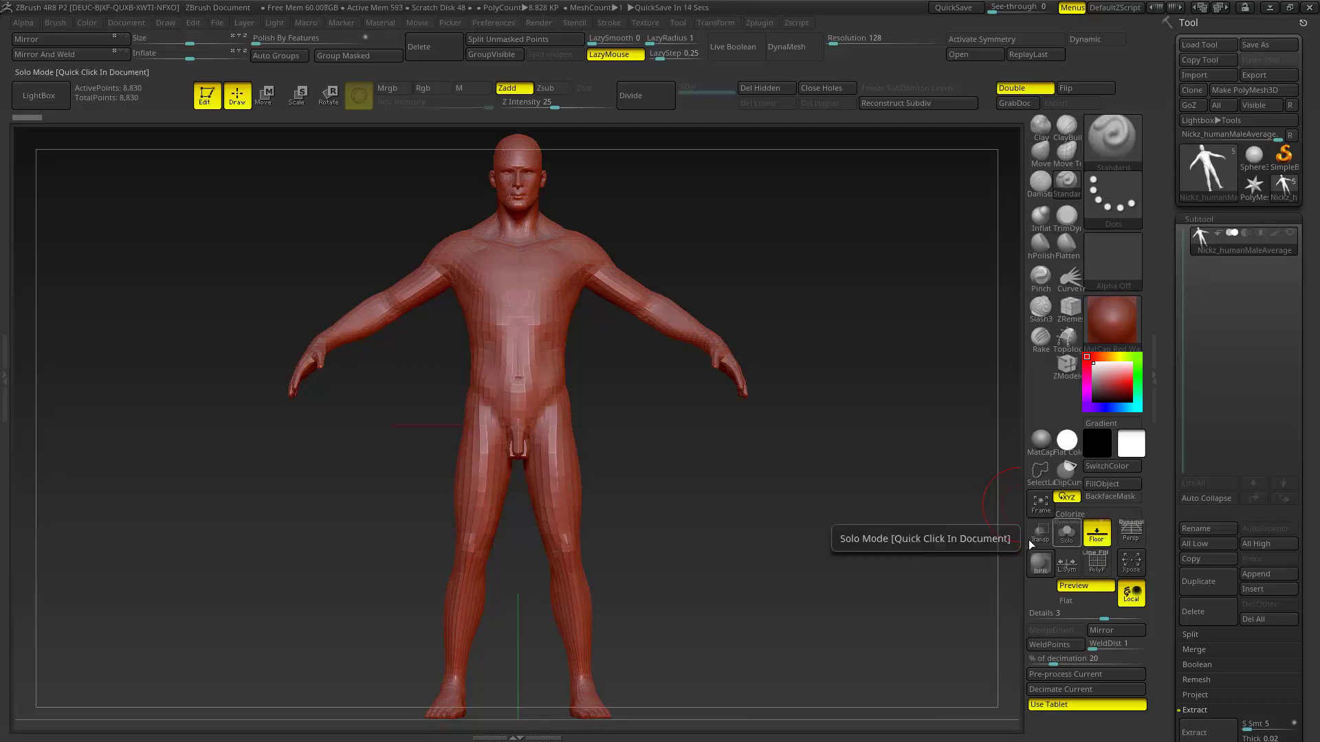
- Orbit around the body back to the front and shade it with MatCap Gray
mouse_move(816, 585)
left_mouse_down()
mouse_move(769, 403)
mouse_move(745, 492)
left_mouse_up()
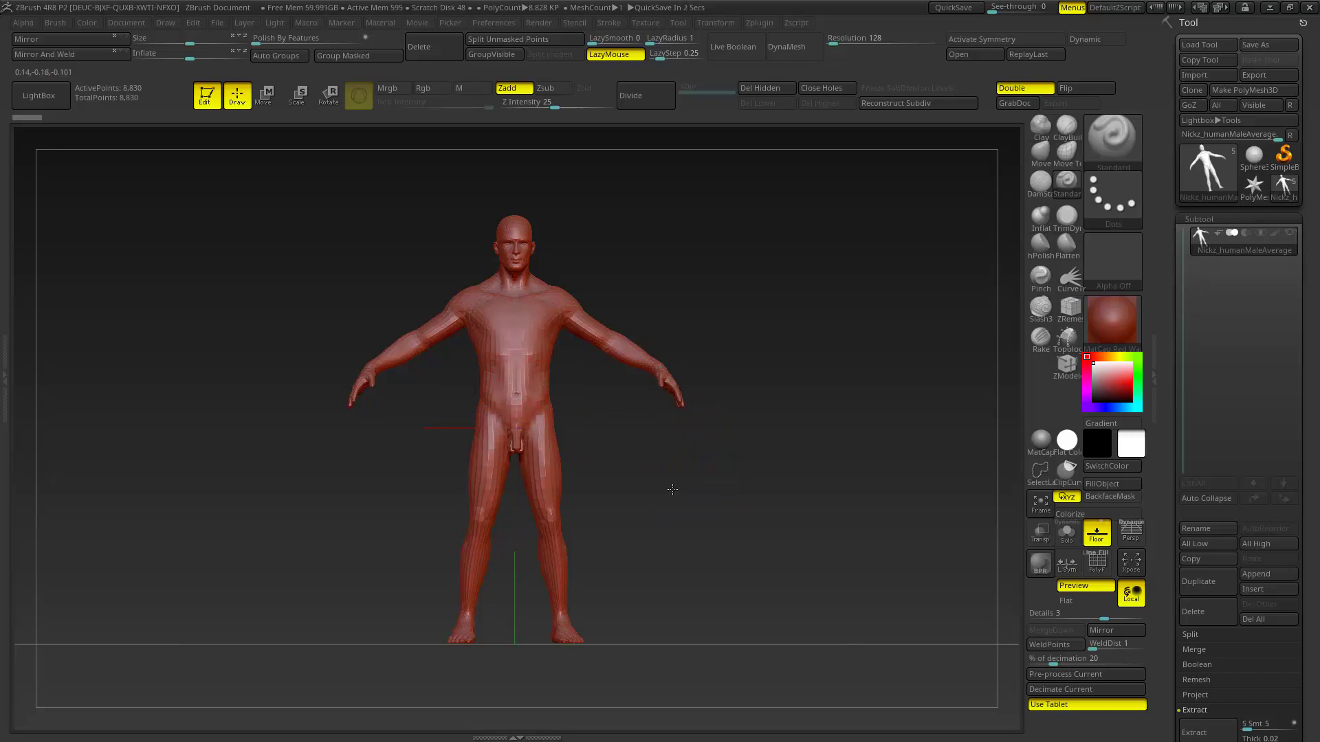
left_click_drag(677, 484, 645, 442)
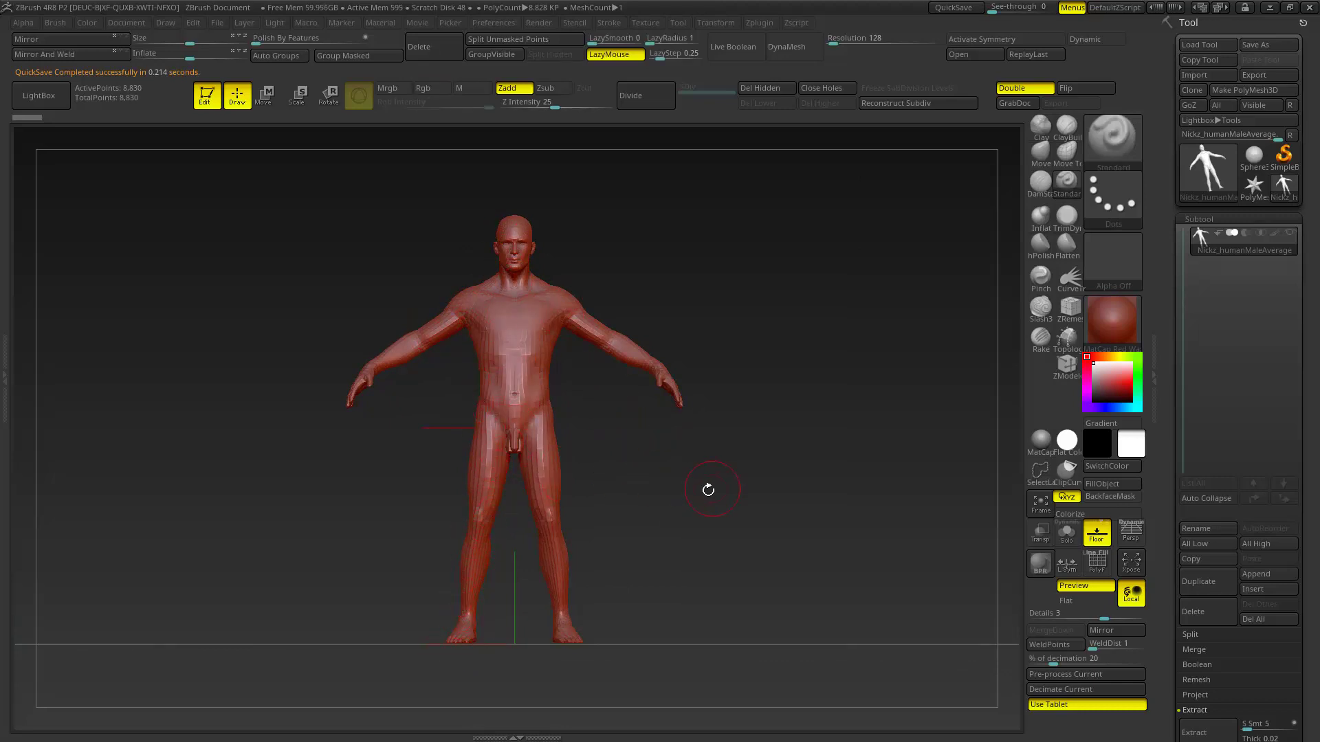
left_click_drag(708, 490, 686, 501)
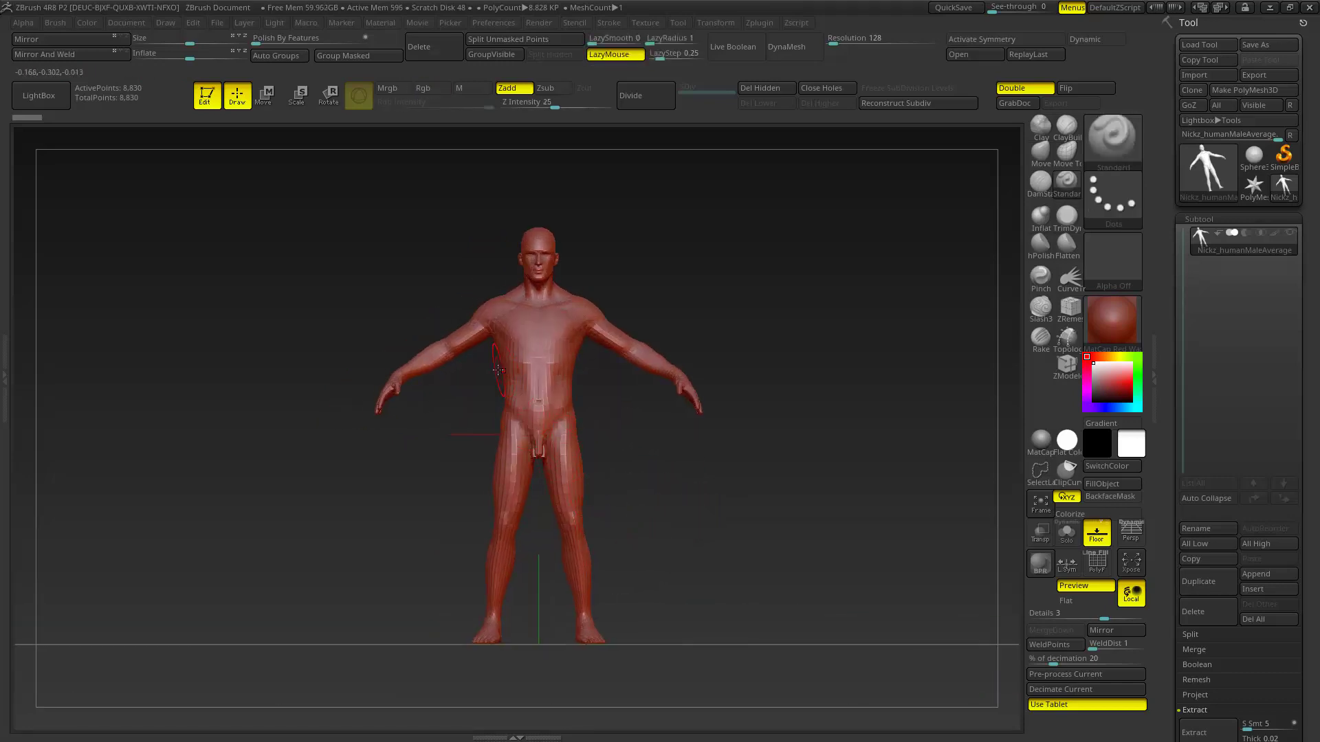
mouse_move(701, 462)
left_mouse_down()
mouse_move(712, 469)
mouse_move(693, 470)
left_mouse_up()
left_click_drag(865, 440, 794, 455, "shift")
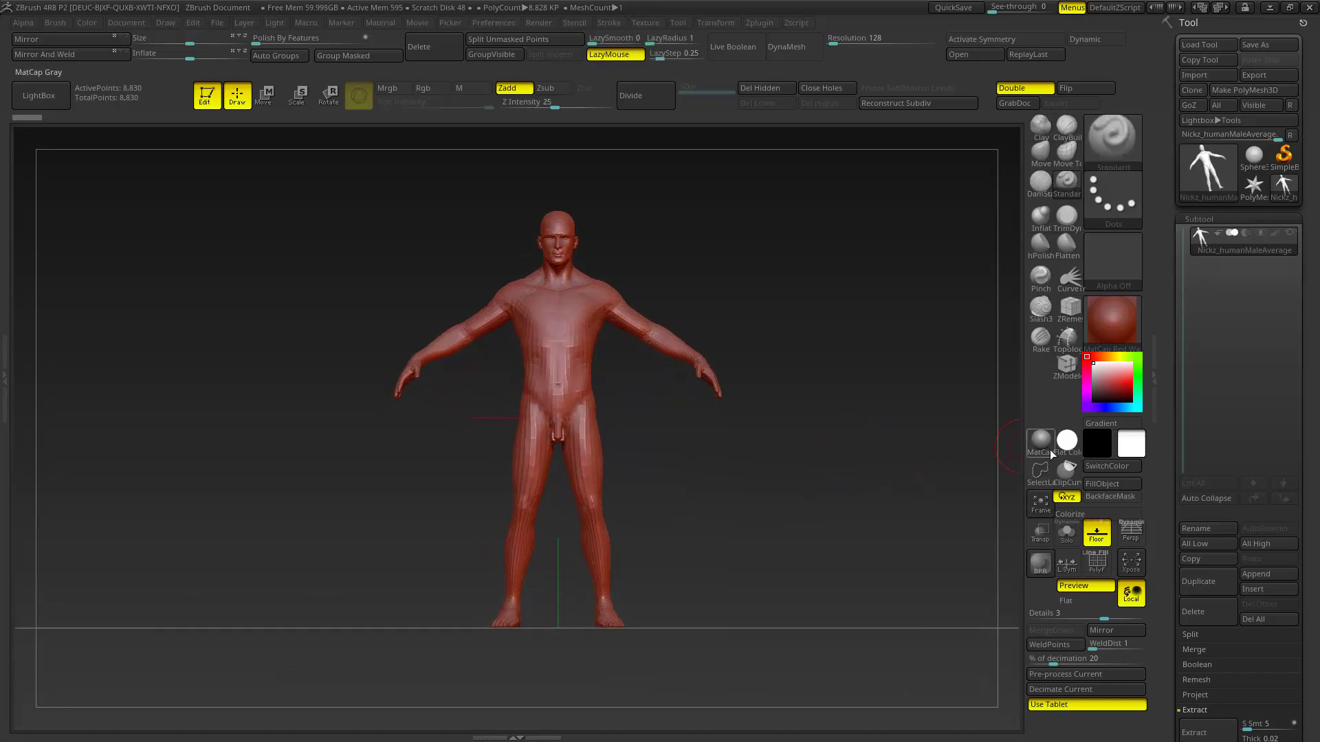
left_click(1050, 450)
left_click_drag(841, 366, 823, 401, "alt")
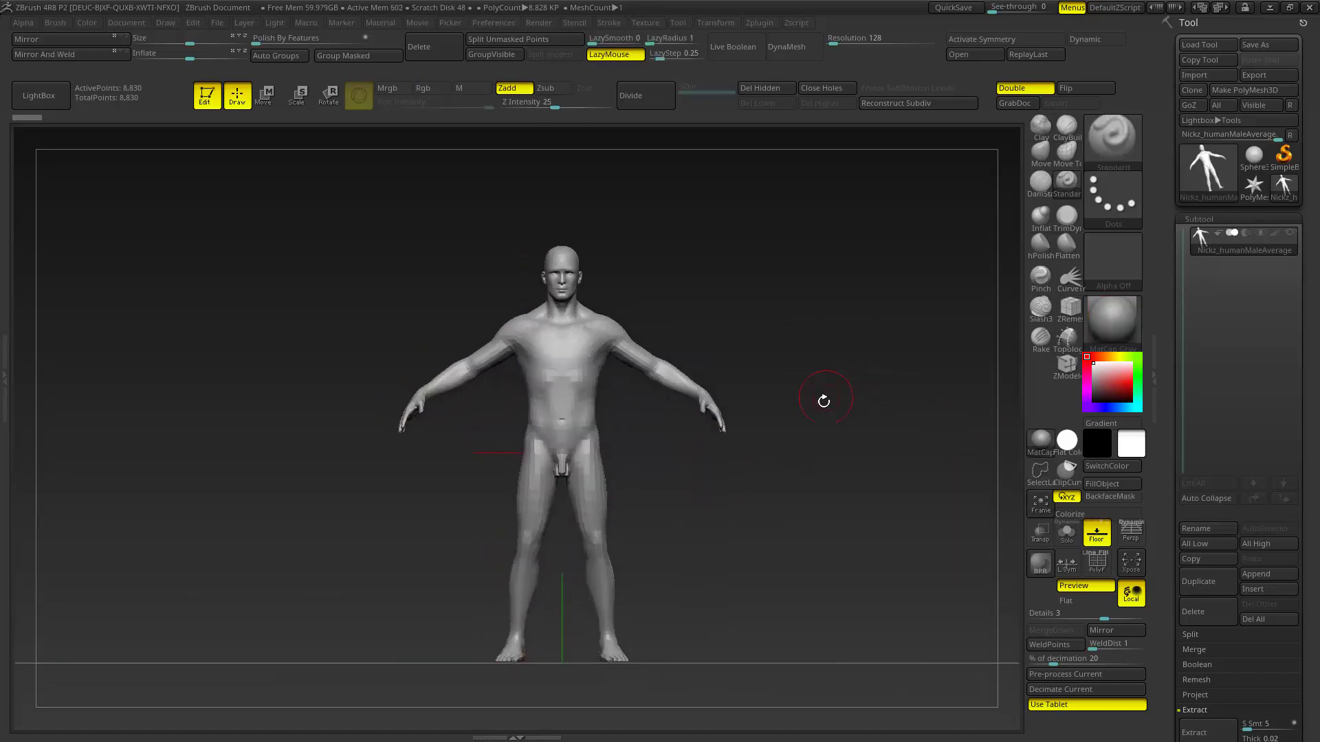
- Use Scale Master's Set Scene Scale to choose the 143.6 x 182.699997 x 32.25 cm size
left_click(761, 24)
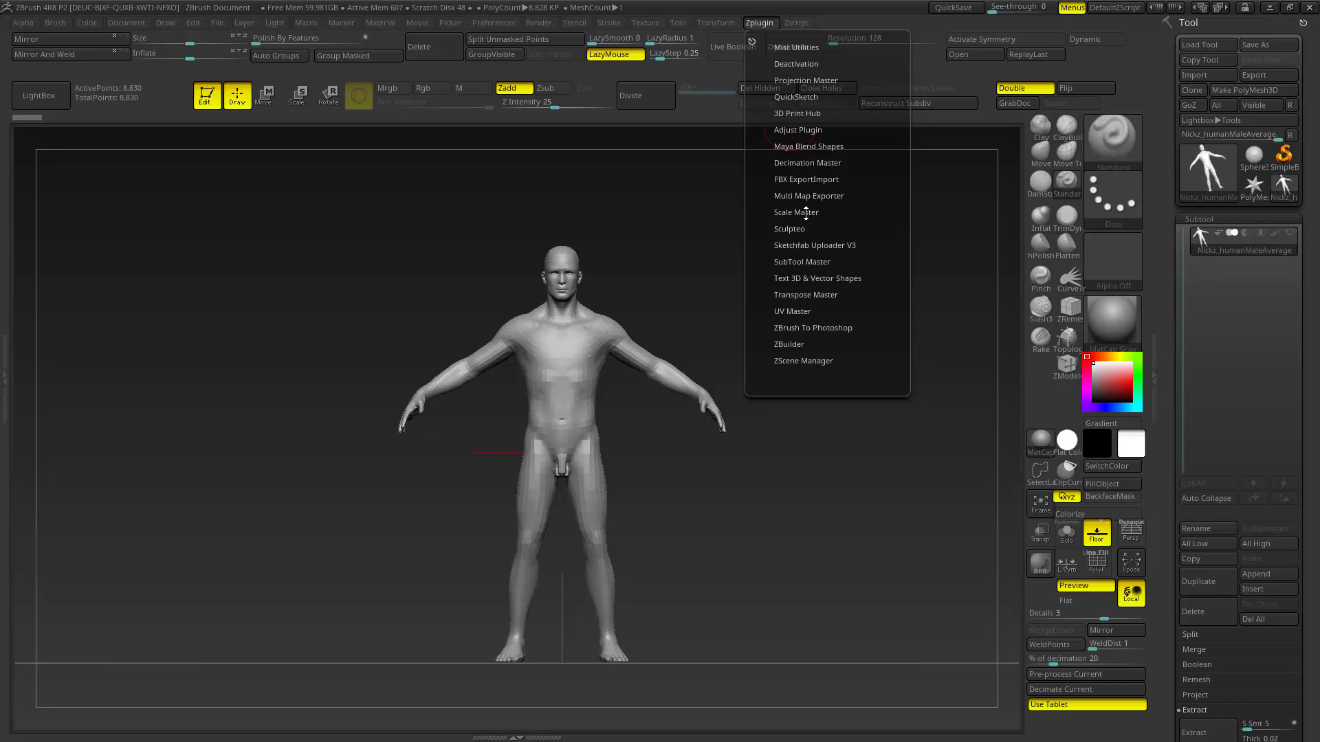
left_click(801, 214)
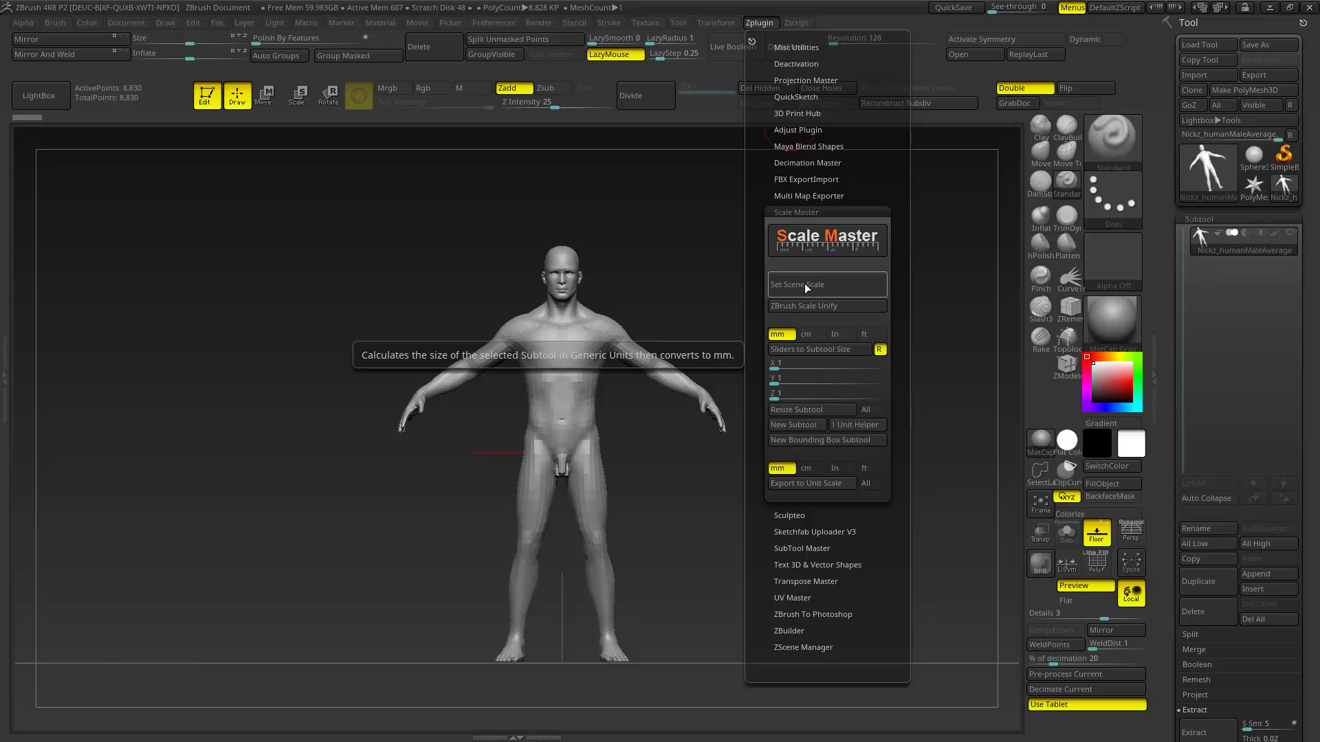
left_click(802, 287)
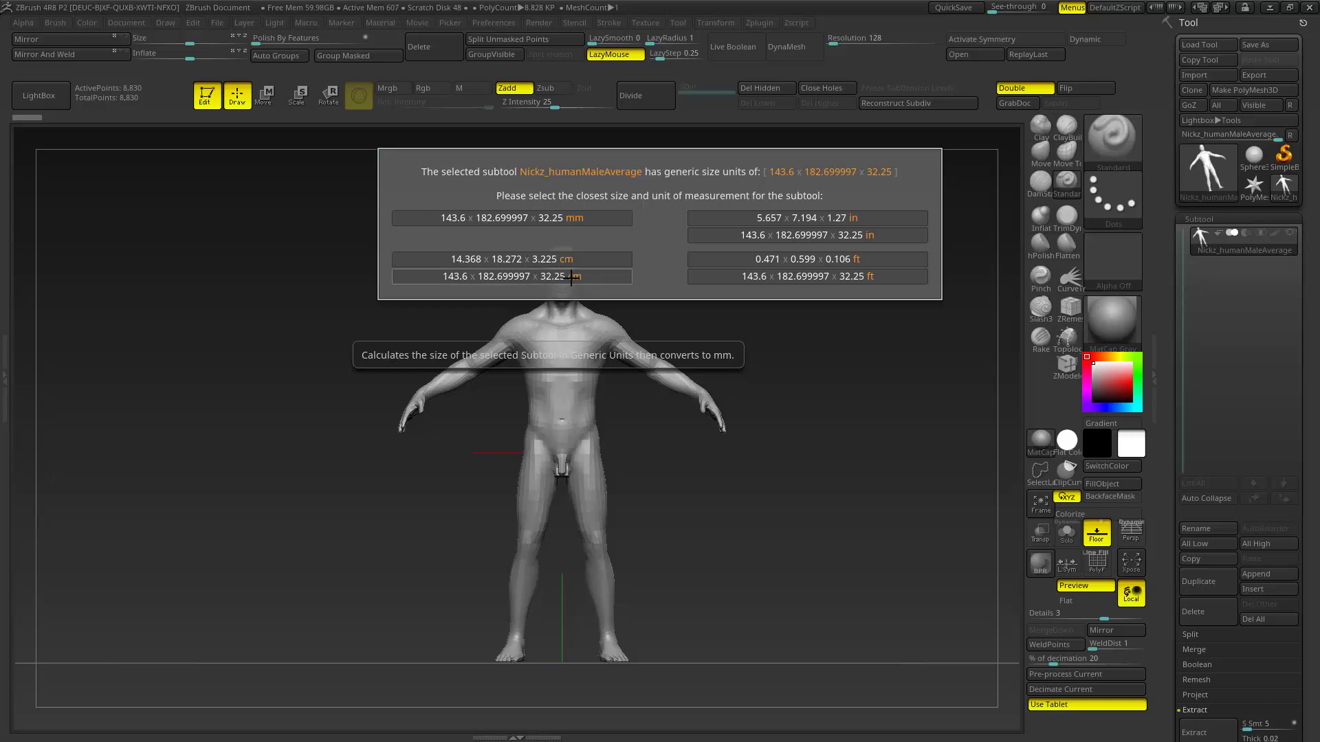
left_click(550, 277)
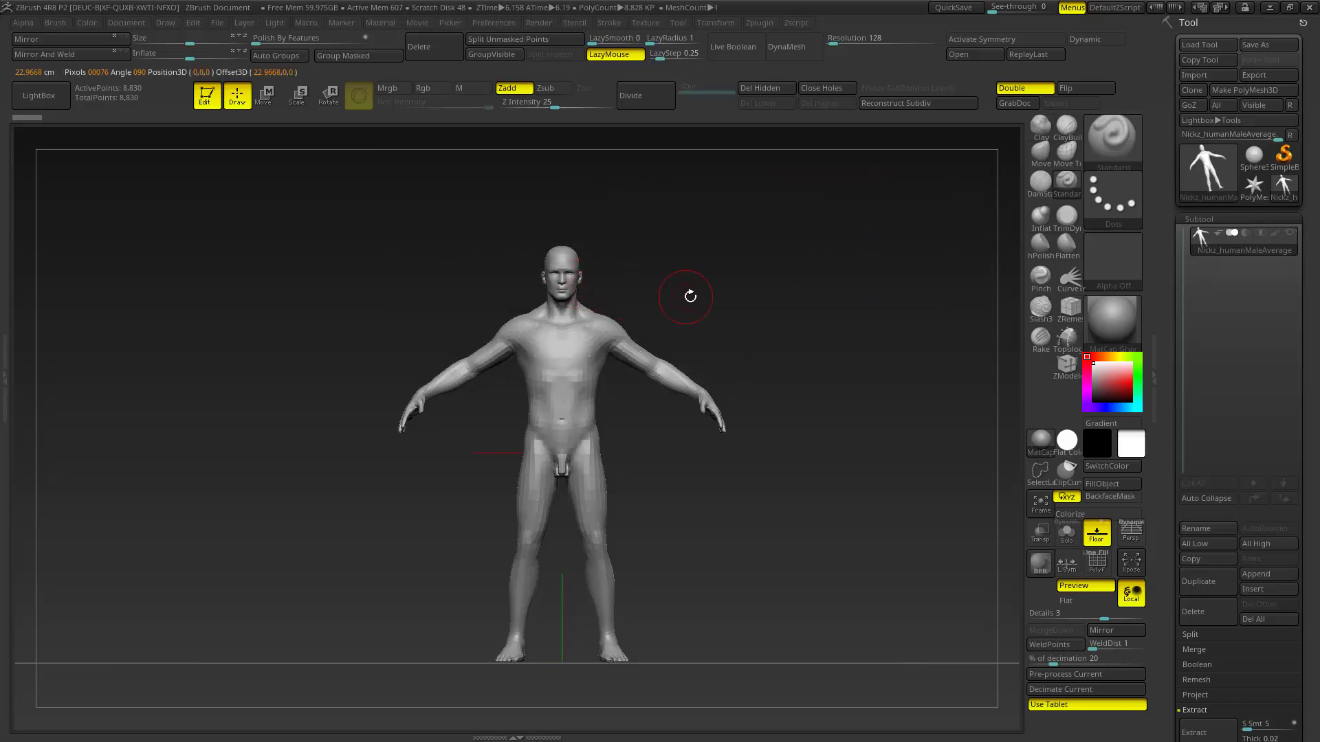
- Set Scale Master's Y to 150 cm and resize the body subtool to 117.95 x 150 x 26.48 cm
left_click(759, 22)
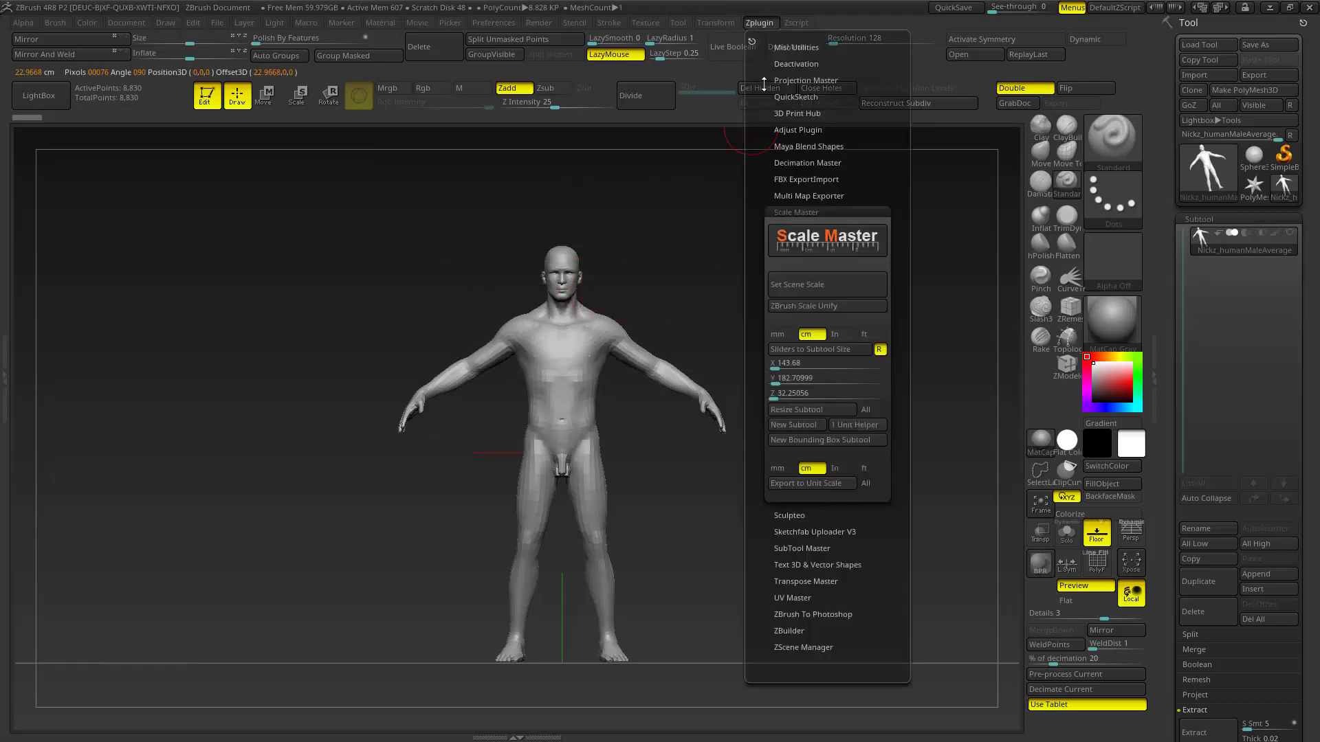
left_click(779, 380)
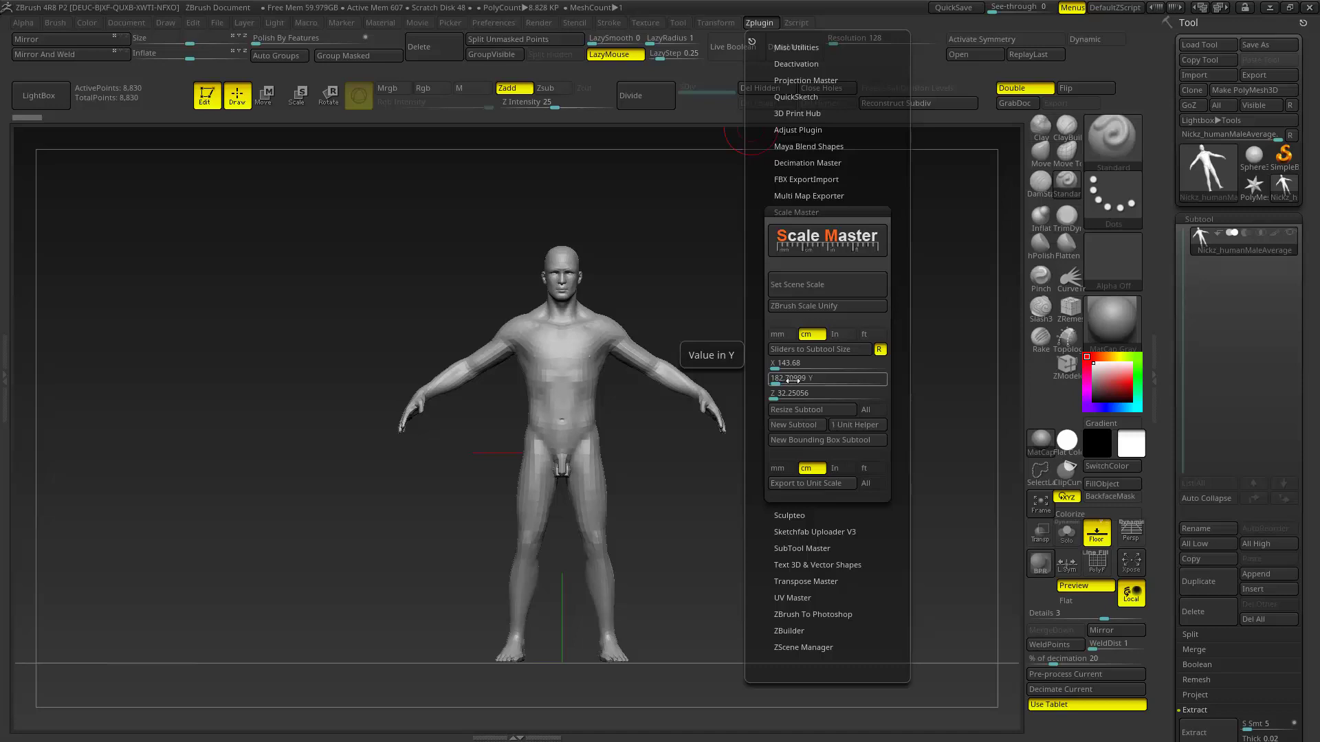
left_click(785, 378)
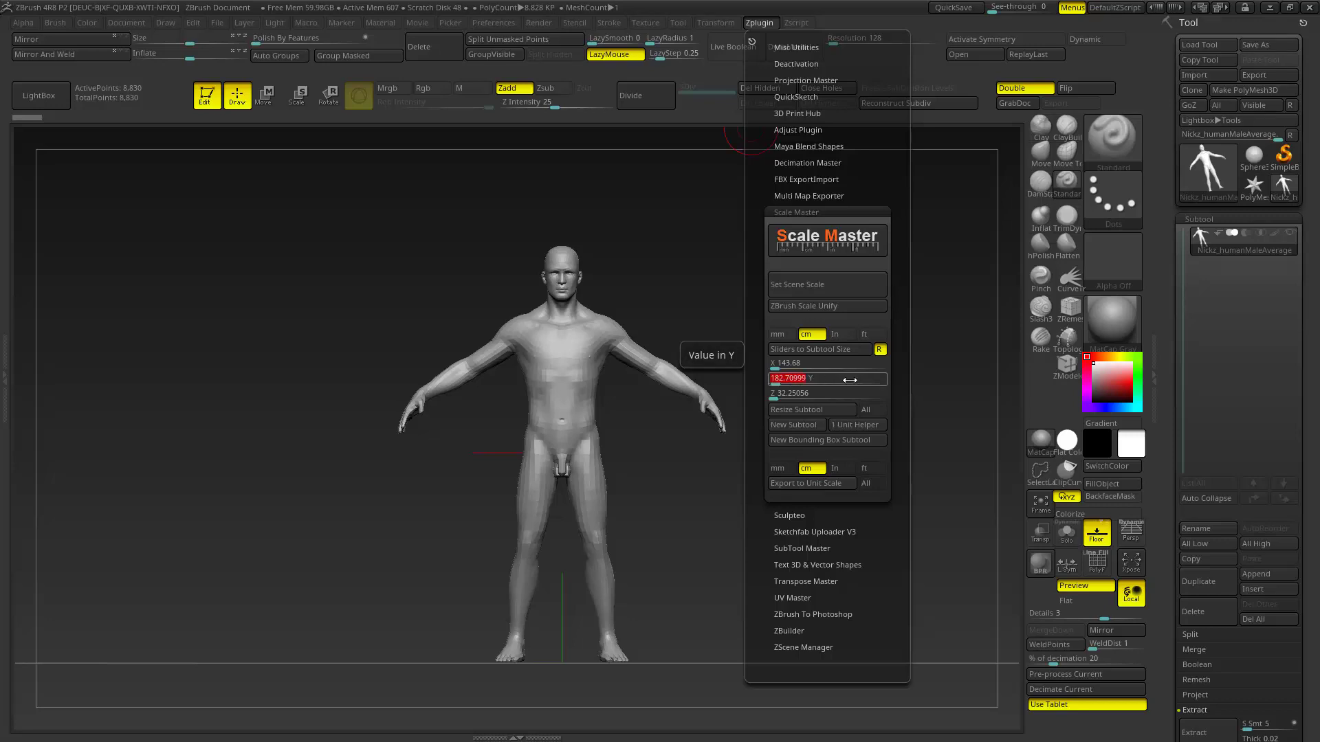
type("150")
key("Return")
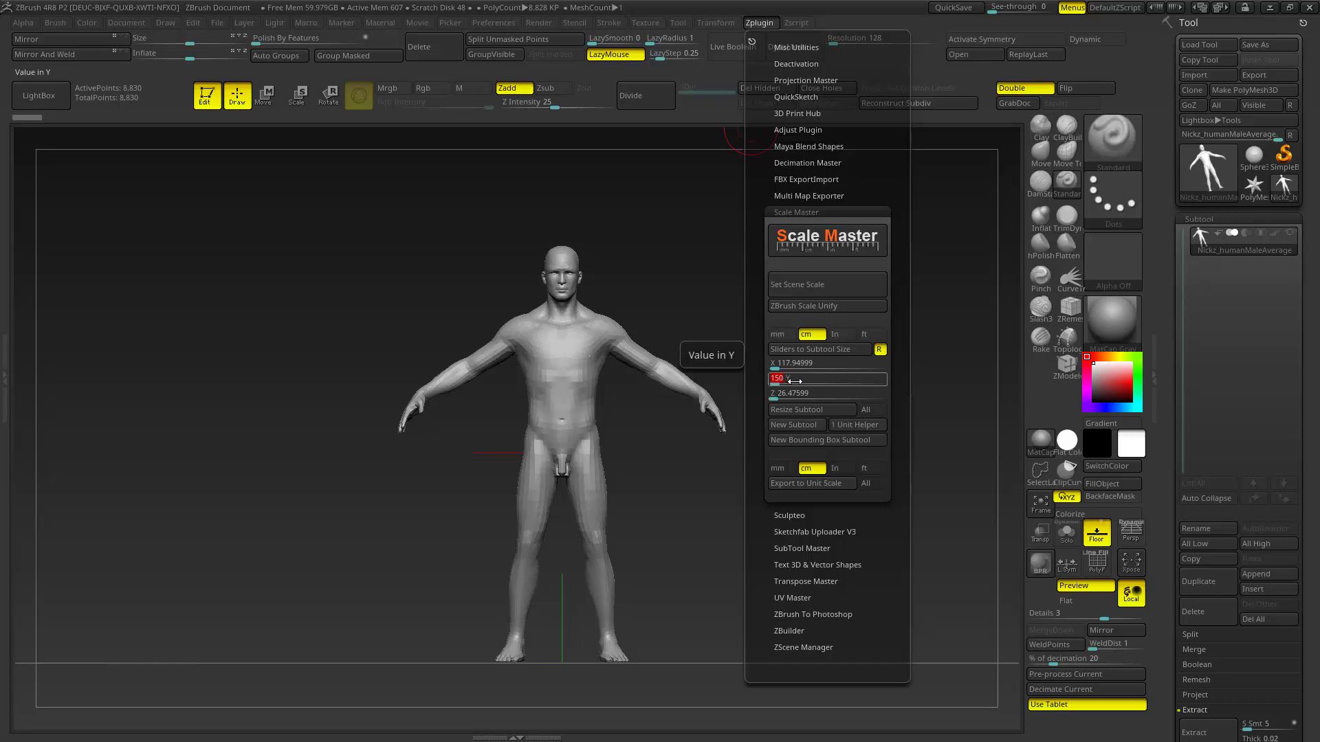
key("Return")
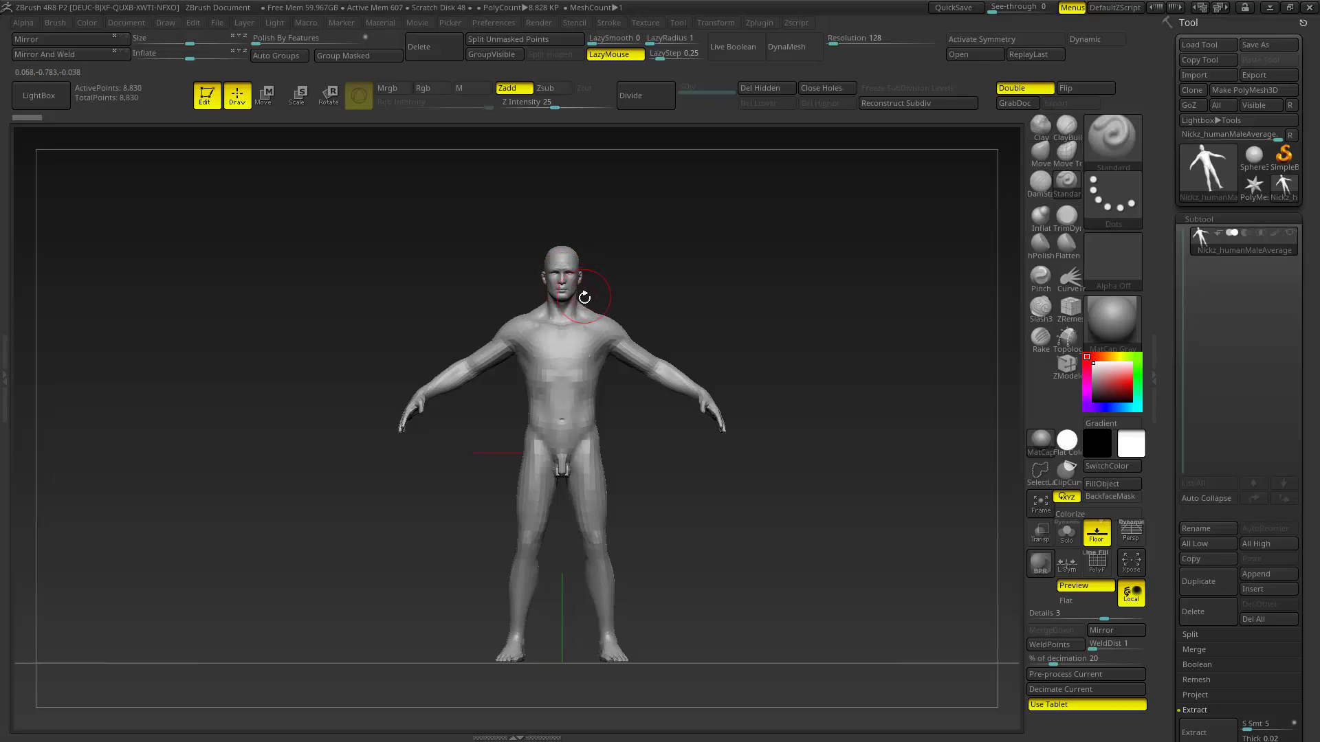
left_click(760, 22)
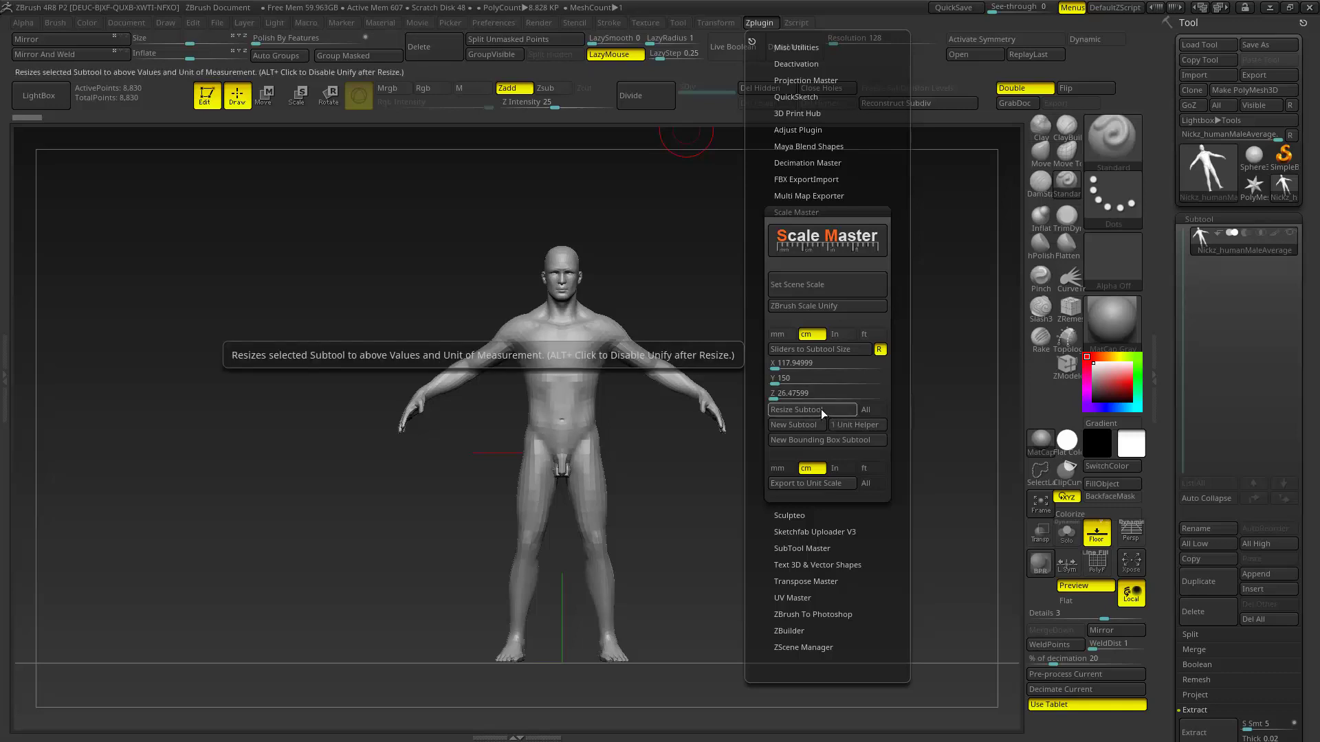
left_click(822, 410)
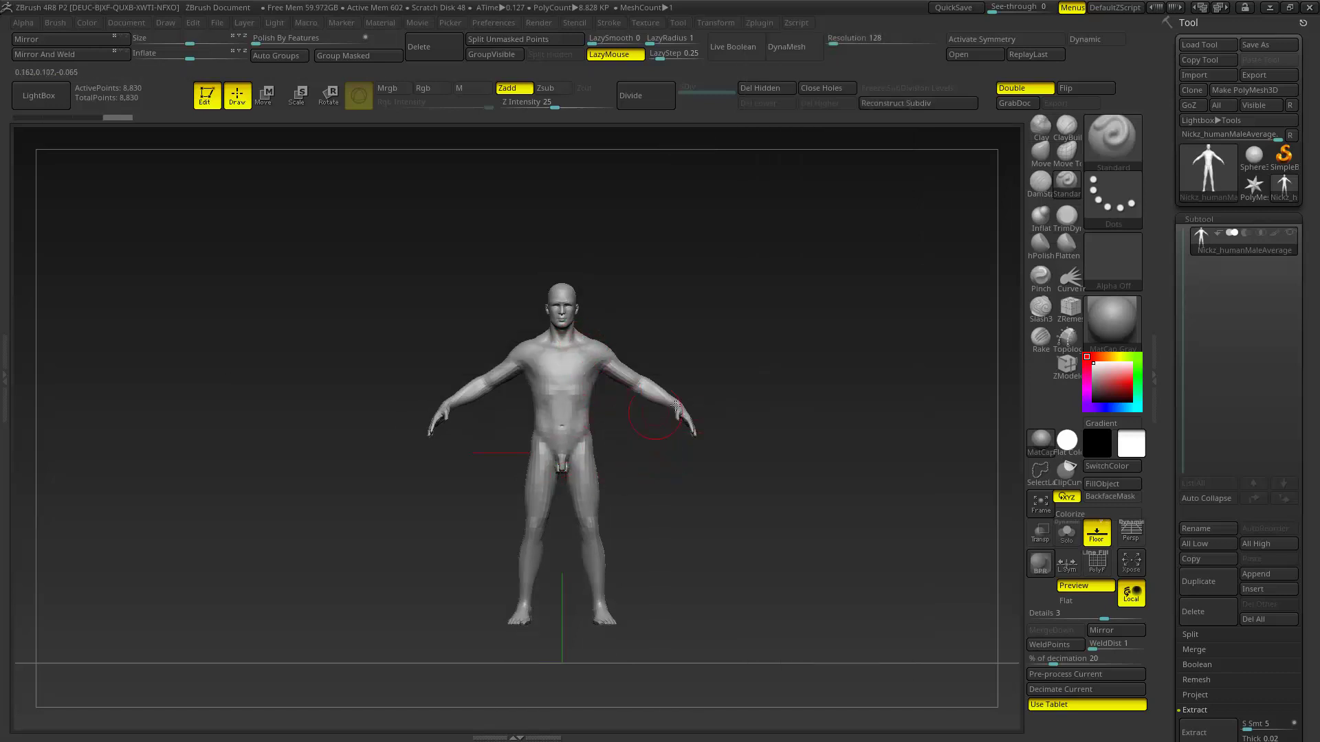
- Orbit the body to a three-quarter view and reopen Scale Master showing its 150 cm size
mouse_move(846, 427)
left_mouse_down()
mouse_move(822, 434)
mouse_move(852, 451)
left_mouse_up()
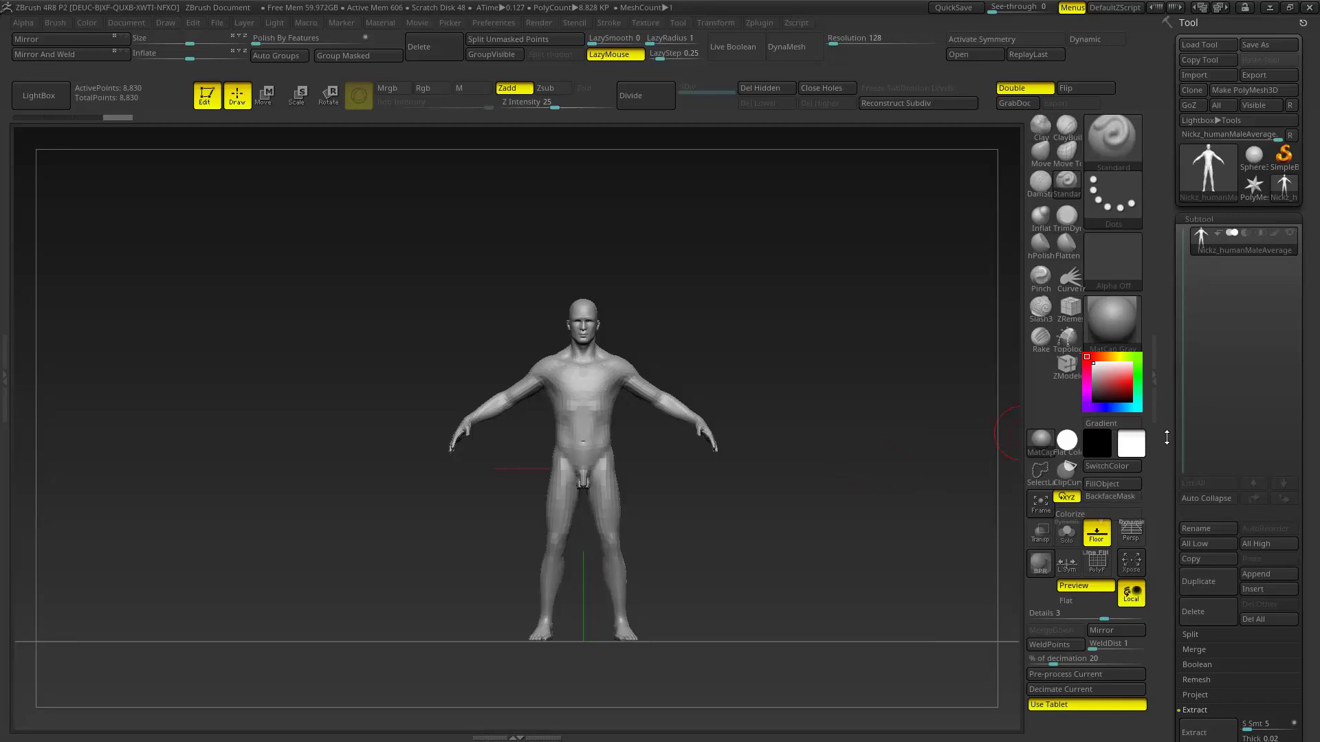
mouse_move(951, 397)
left_mouse_down()
mouse_move(789, 469)
mouse_move(768, 435)
mouse_move(818, 404)
mouse_move(884, 392)
left_mouse_up()
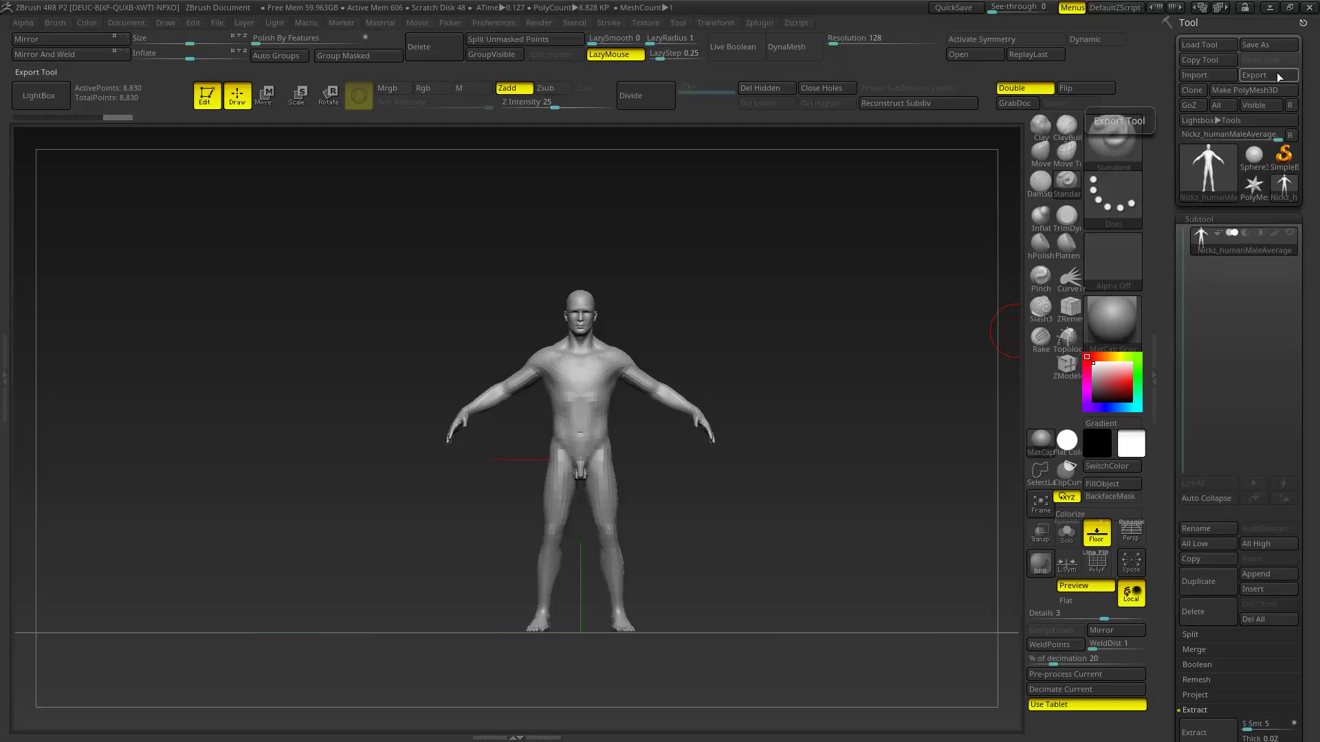
left_click(1279, 73)
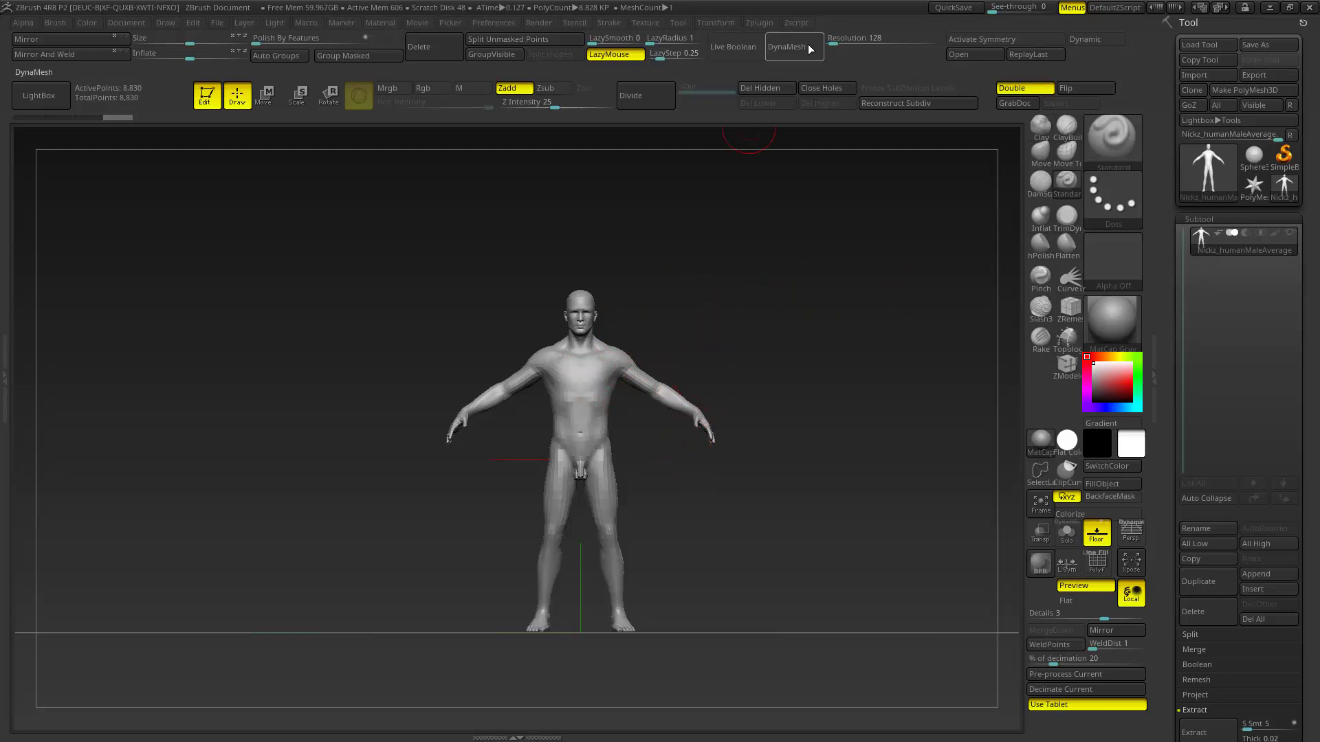
left_click(753, 21)
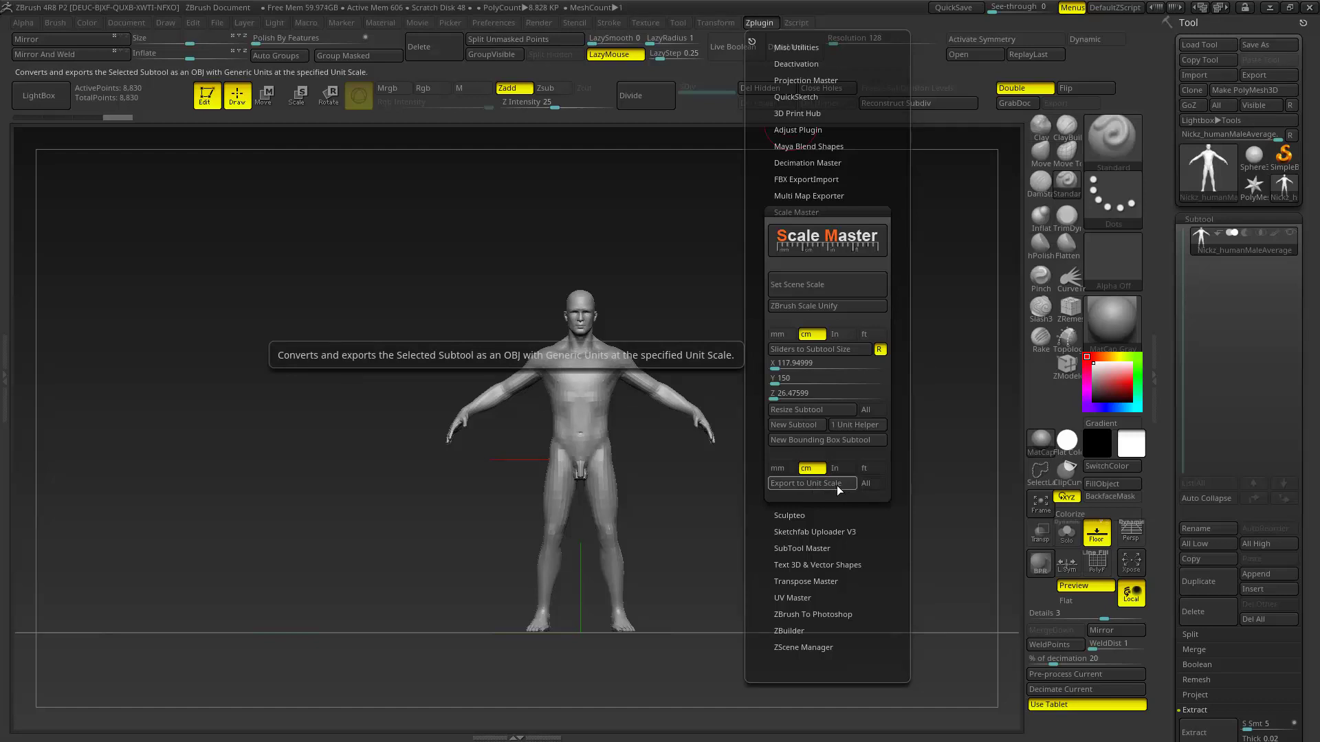
- Export the body at unit scale as cuerpo.OBJ into the Escritorio folder
left_click(834, 485)
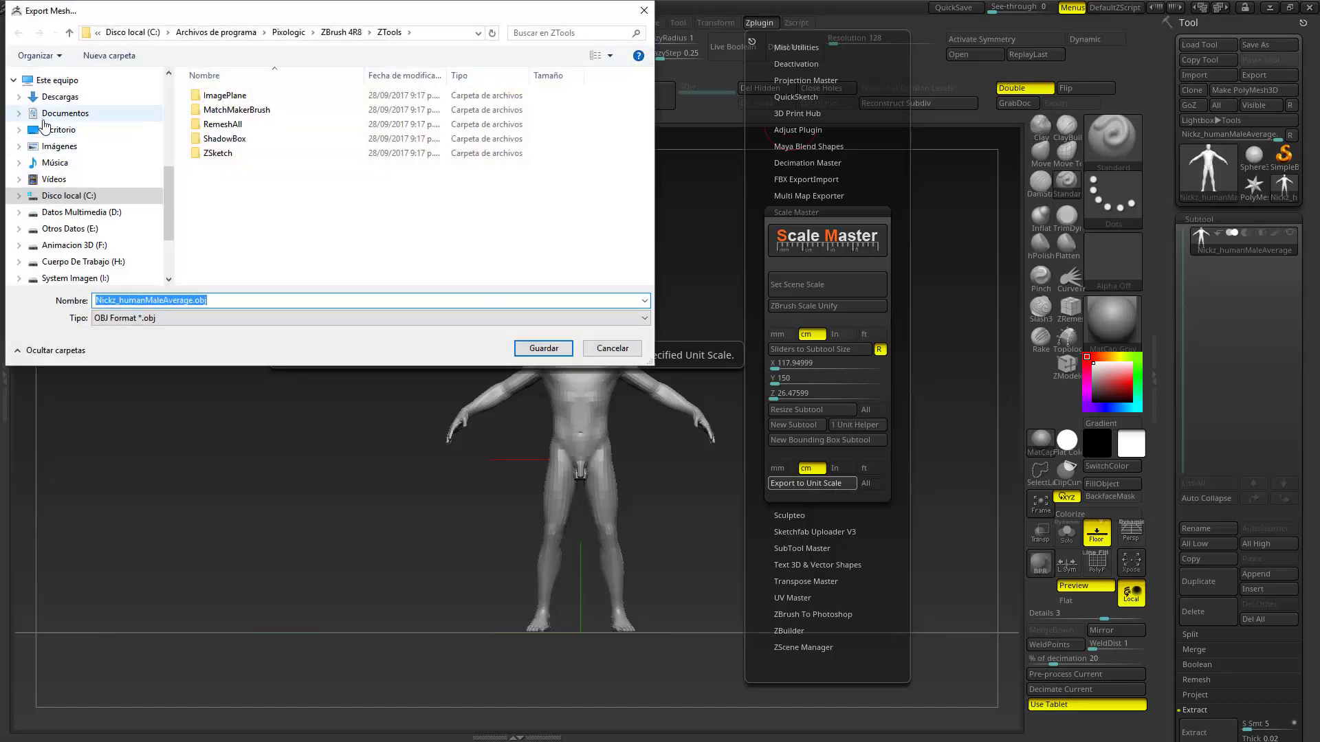
left_click(55, 130)
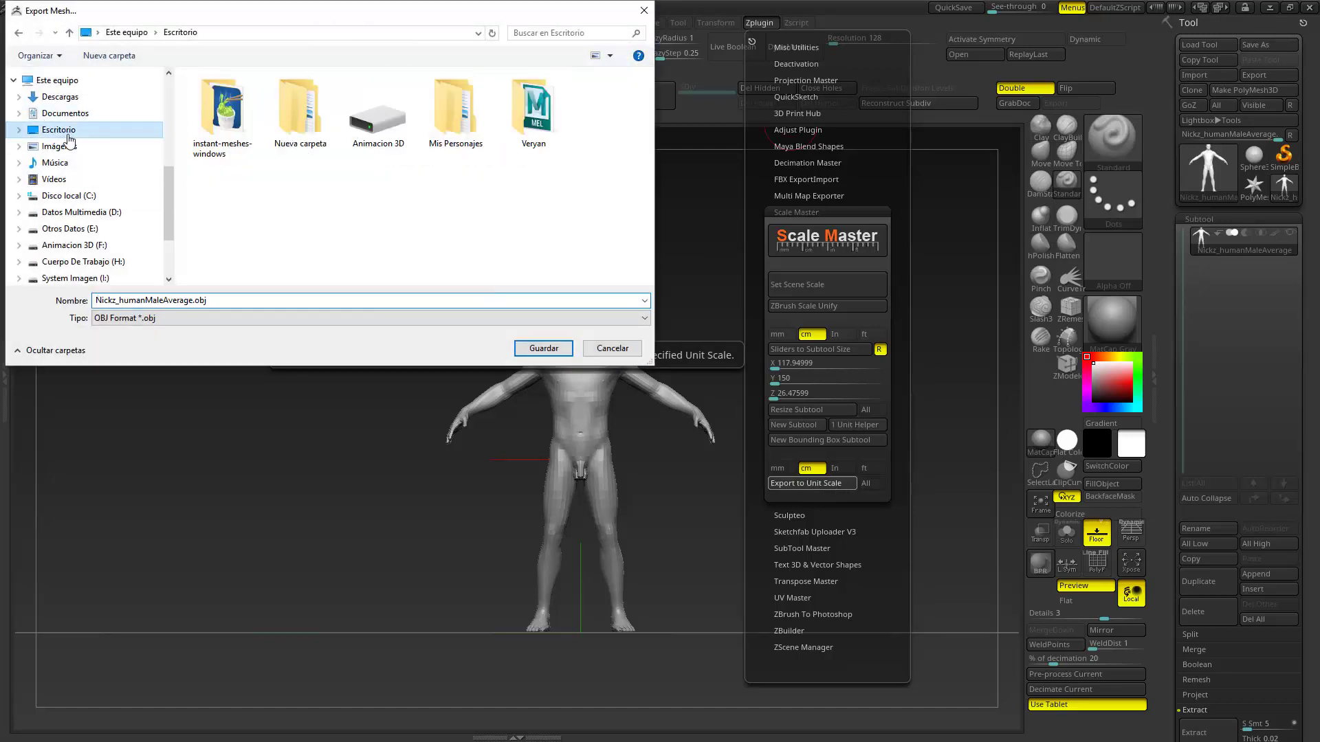
left_click(221, 301)
type("cuerpo")
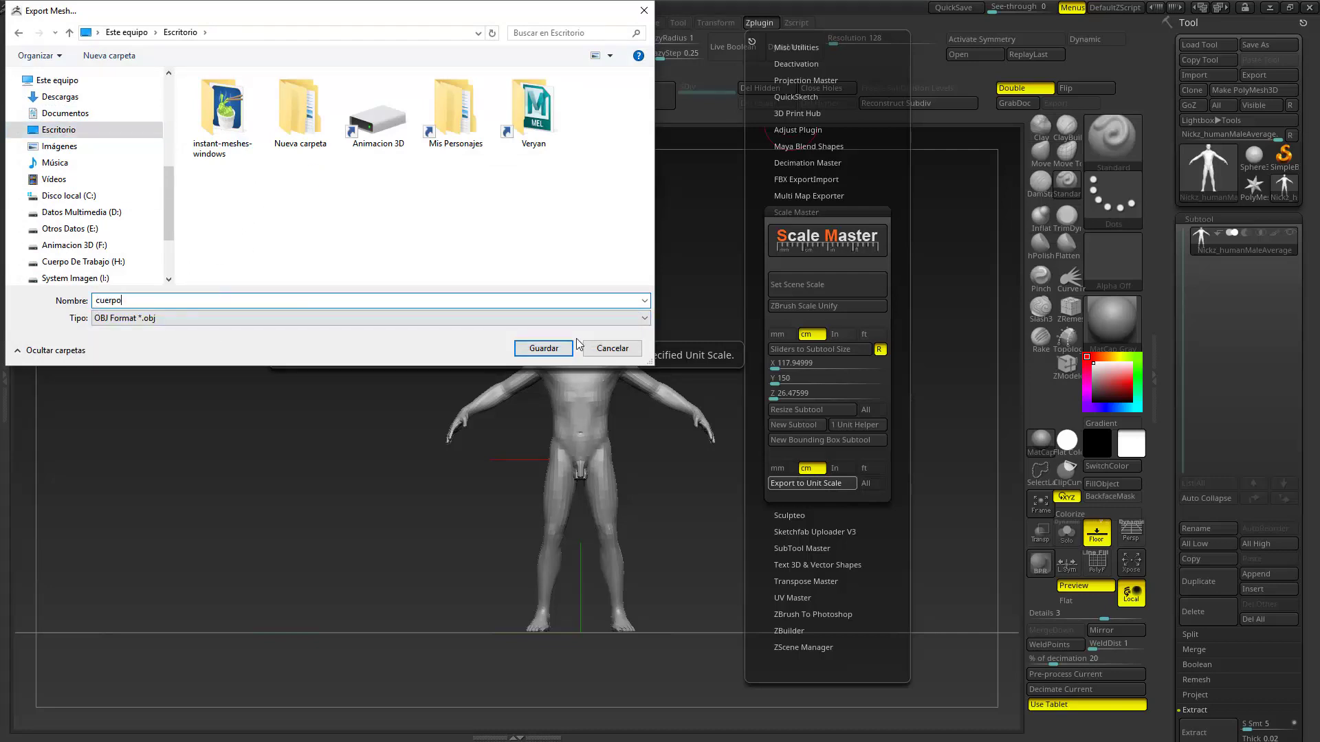
left_click(565, 346)
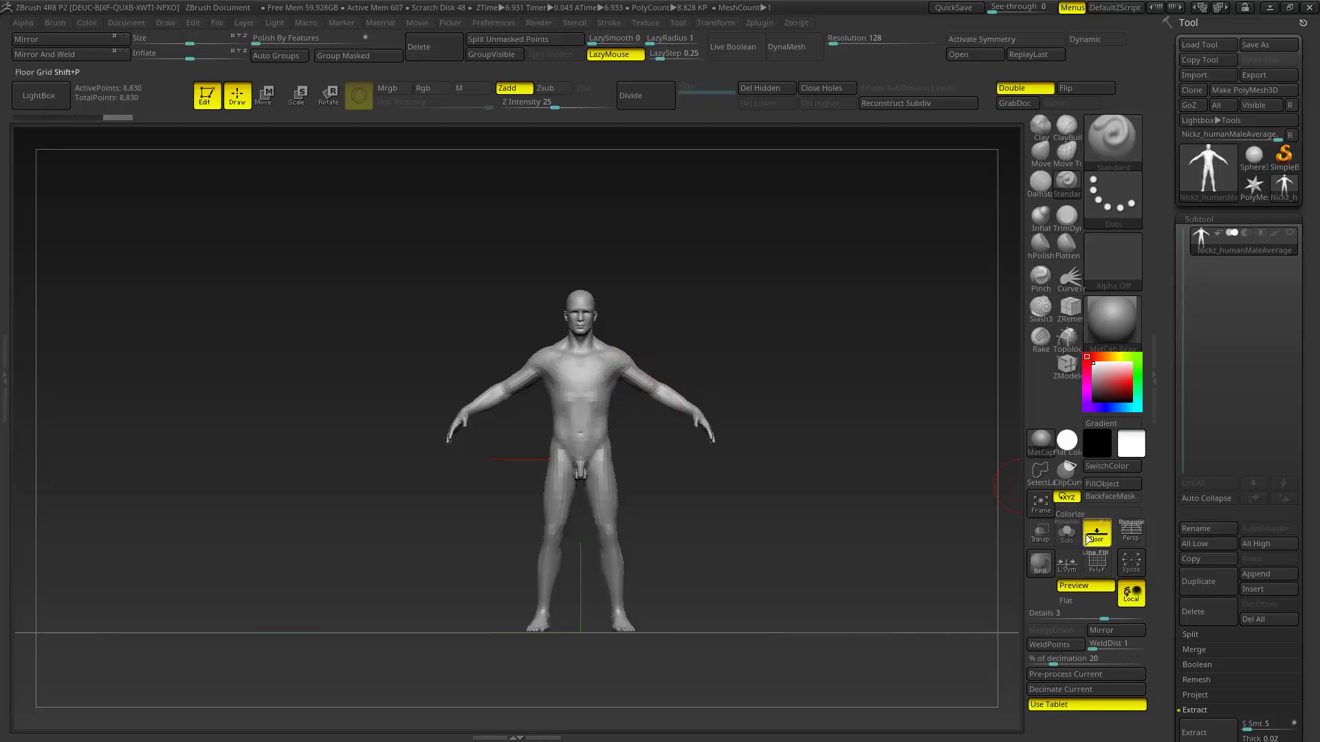
- Merge the body into one polygroup, overwrite cuerpo.OBJ at unit scale, and minimize ZBrush
left_click(1098, 562)
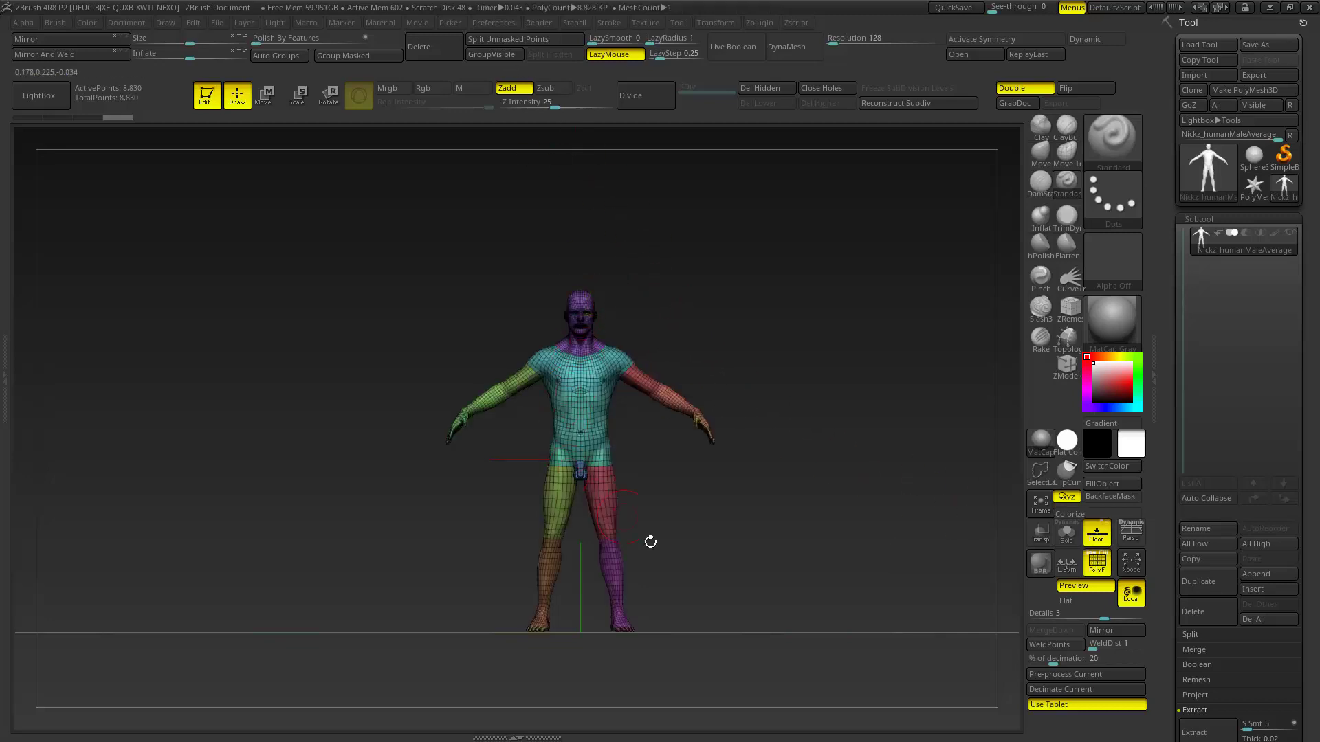
left_click(484, 55)
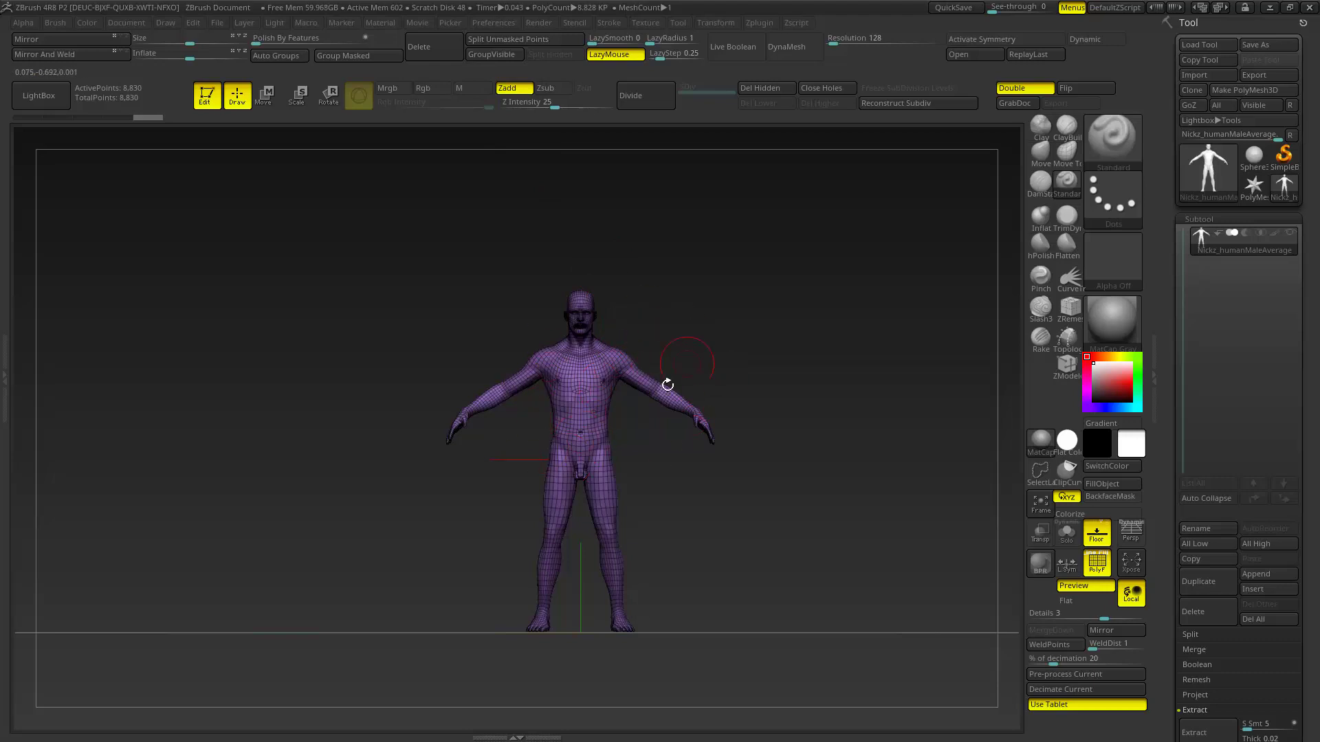
left_click(759, 22)
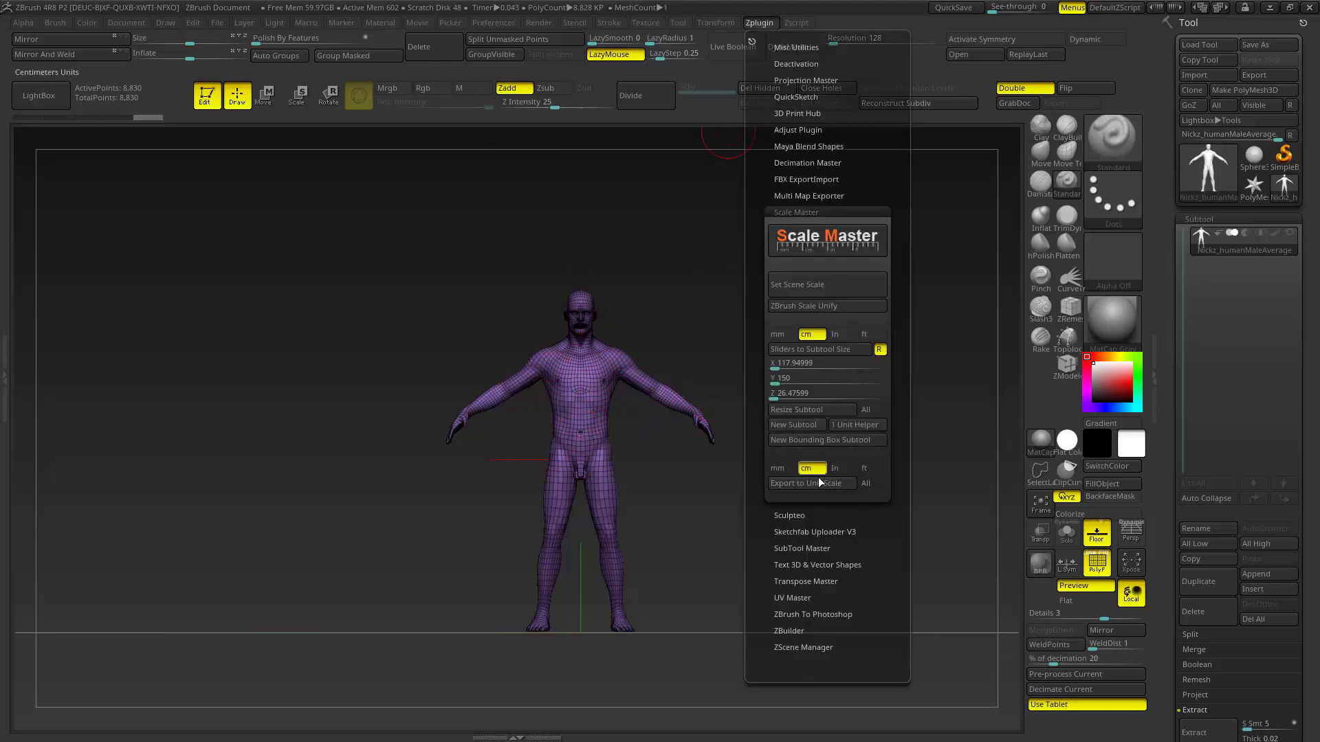
left_click(823, 484)
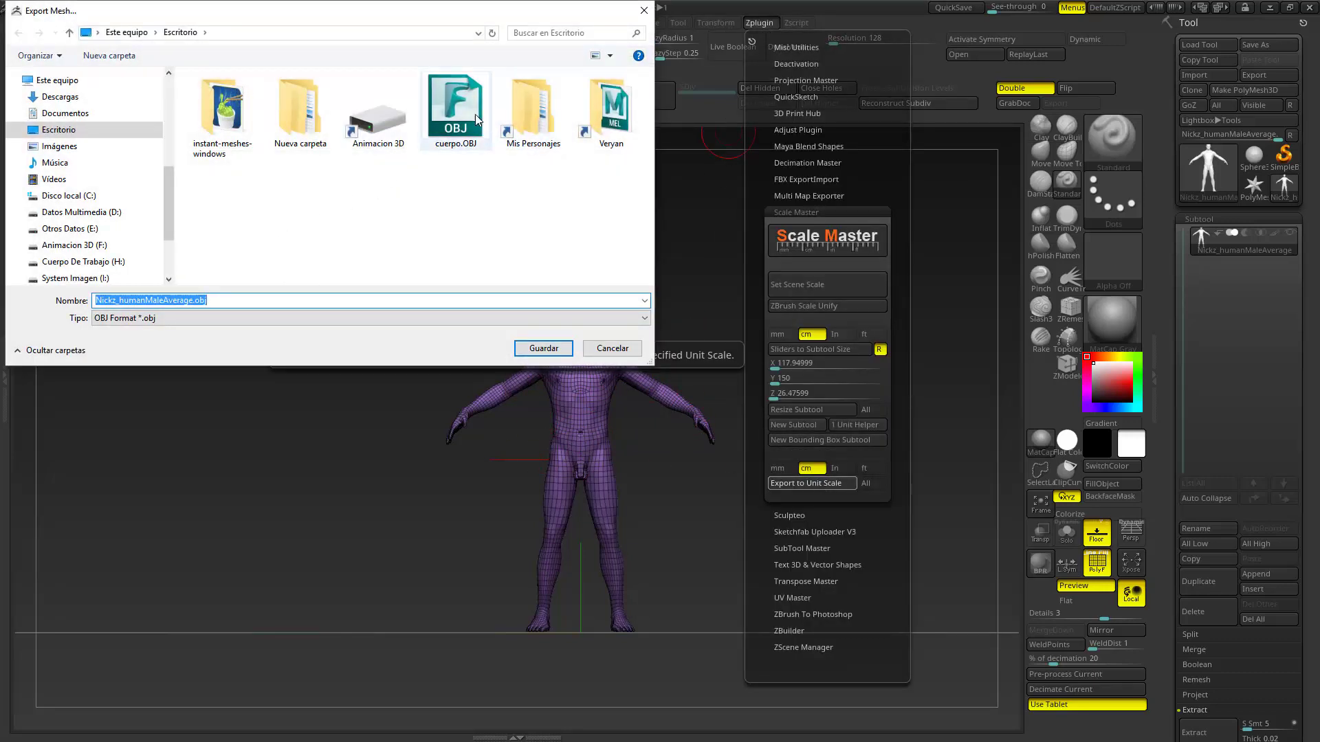
left_click(456, 110)
left_click(544, 345)
left_click(708, 369)
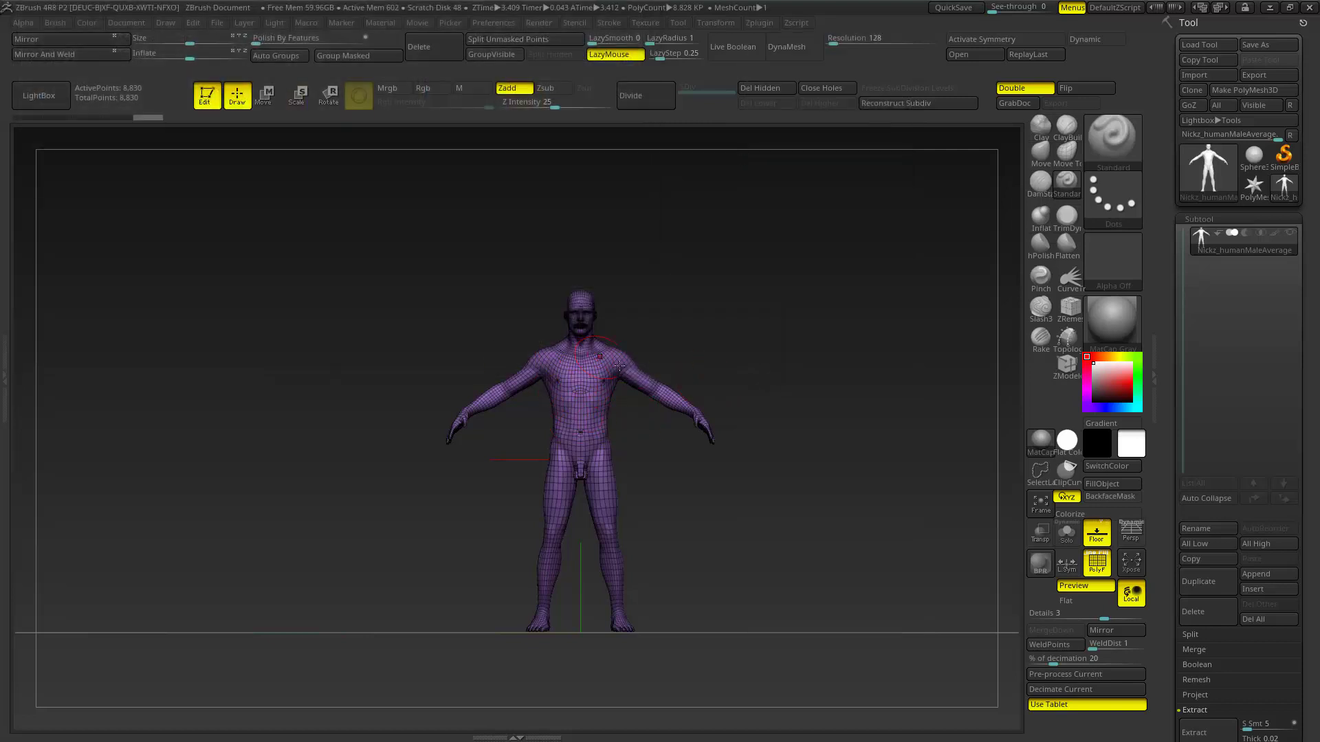
left_click(1271, 9)
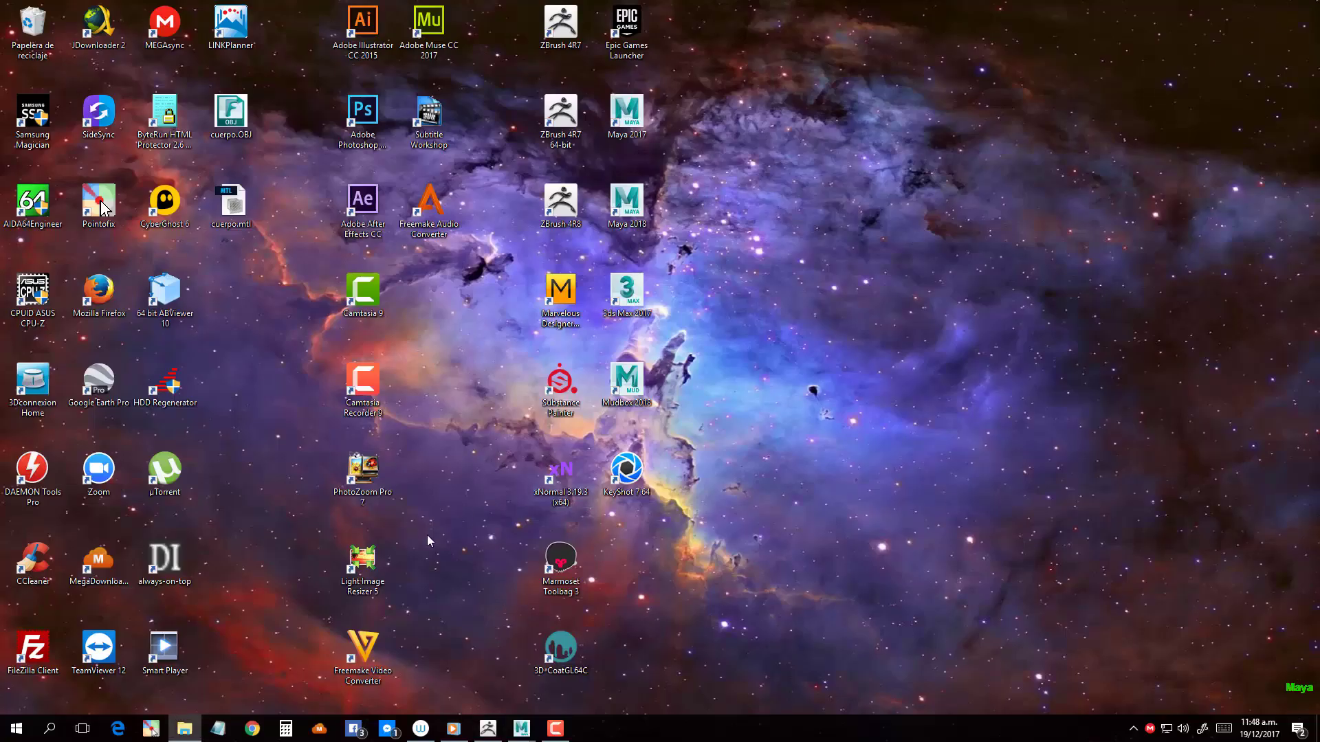
mouse_move(521, 728)
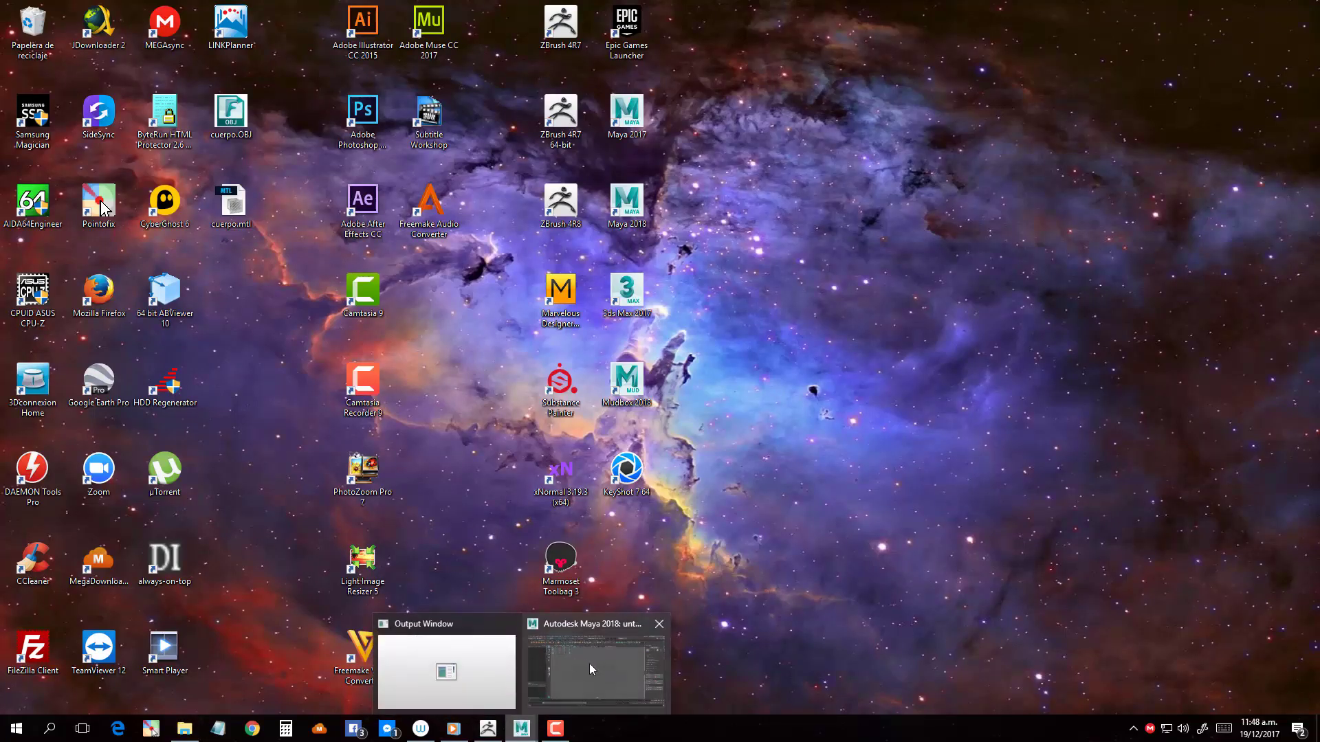
- Import cuerpo.OBJ from the desktop into the Maya scene
left_click(589, 662)
left_click(13, 22)
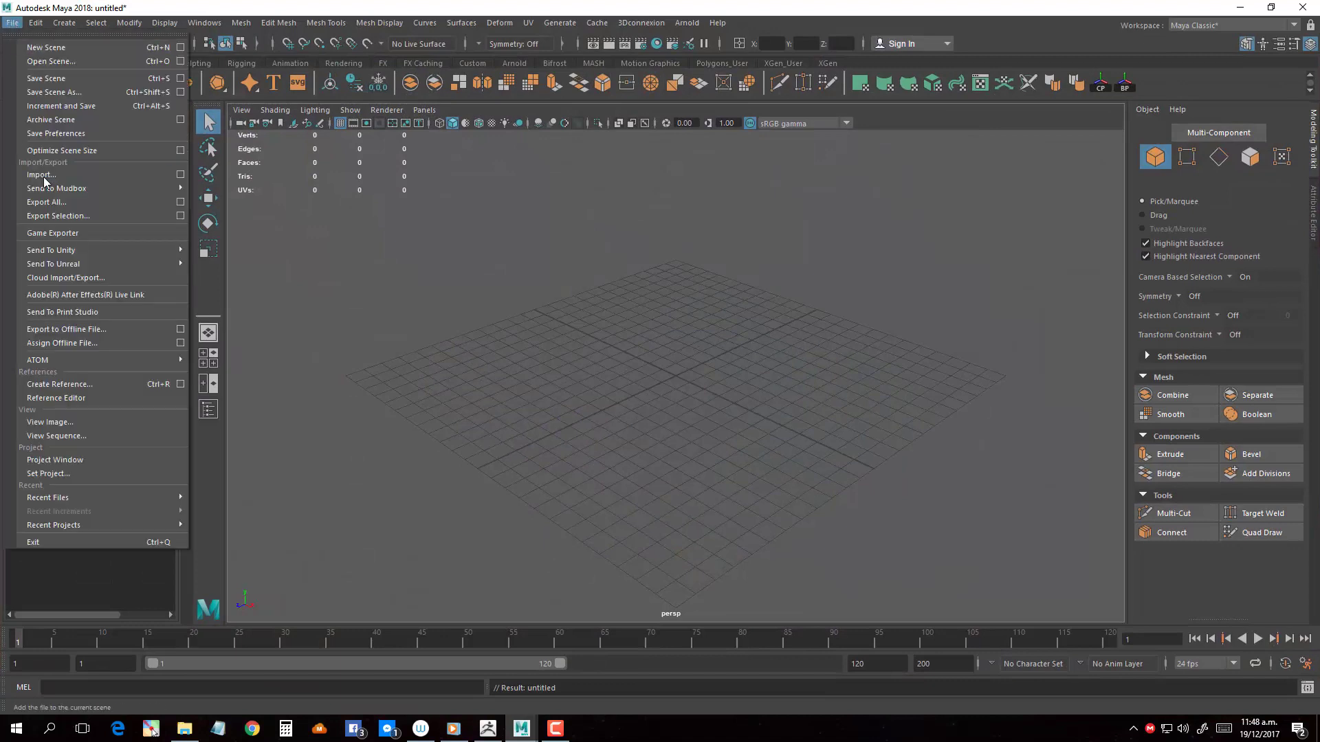
left_click(62, 177)
left_click(274, 222)
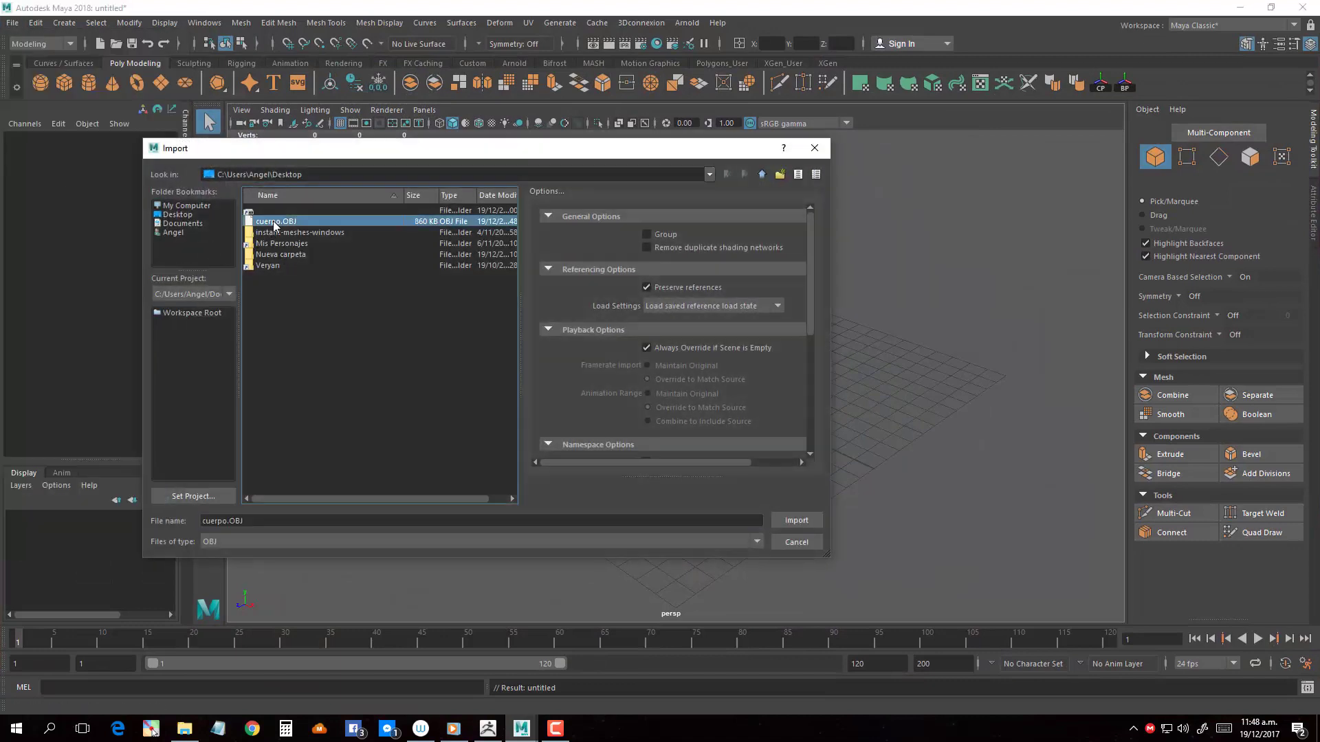
left_click(797, 520)
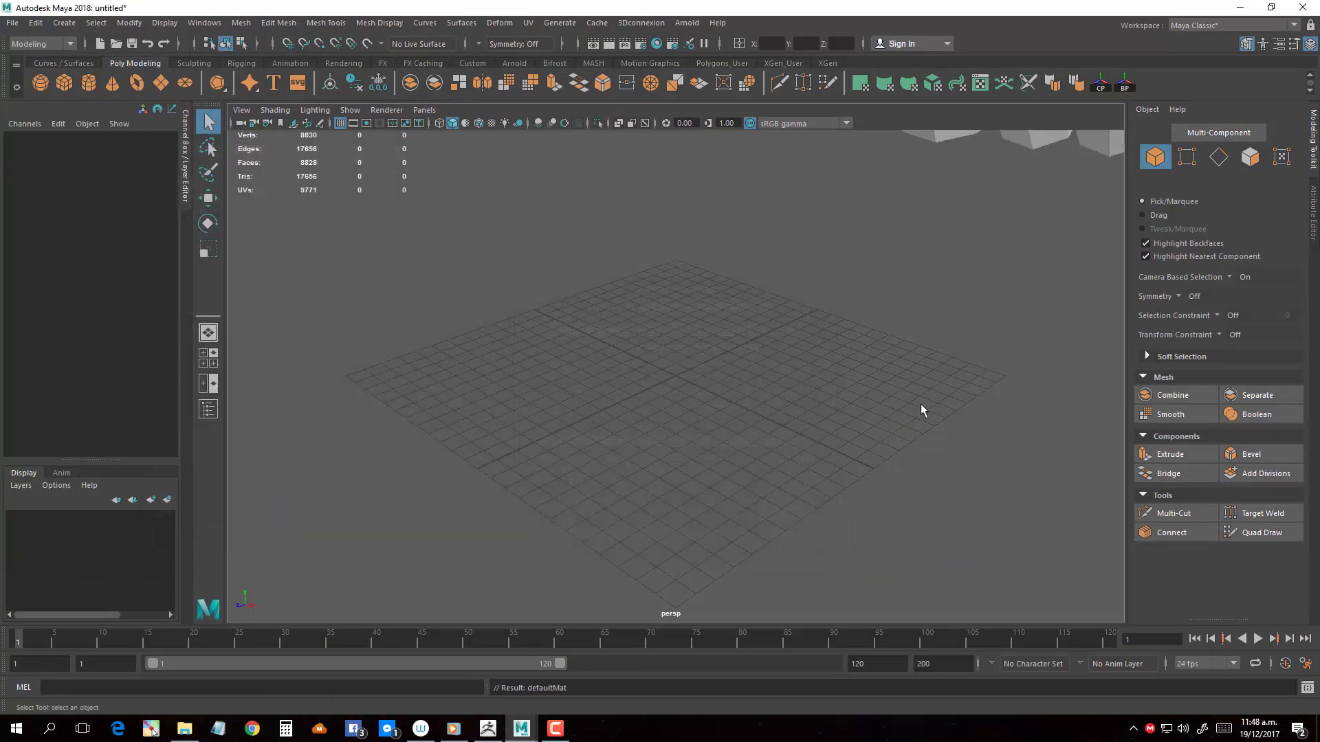
- Frame and orbit around the imported body, then select it with the Move tool
key("f")
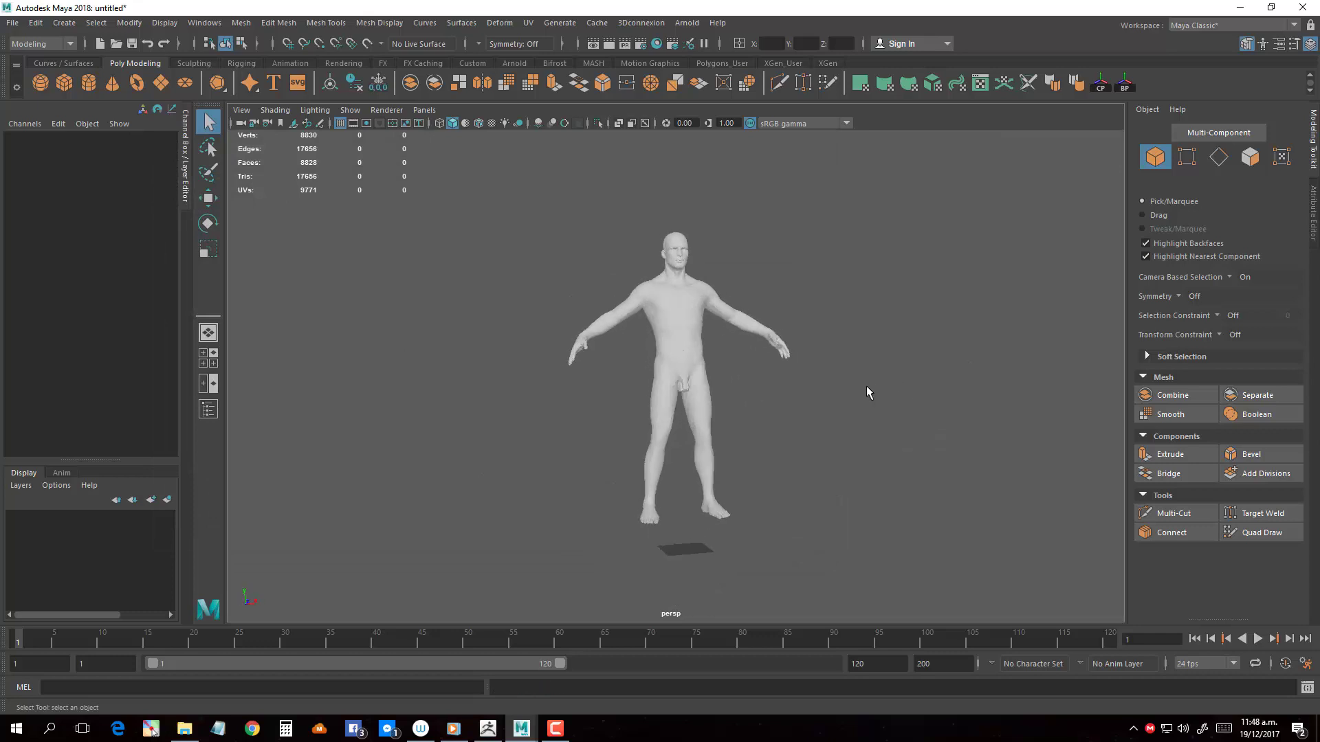
mouse_move(858, 390)
left_mouse_down("alt")
mouse_move(787, 398)
mouse_move(689, 498)
mouse_move(686, 524)
mouse_move(687, 484)
mouse_move(700, 504)
mouse_move(685, 477)
mouse_move(716, 481)
mouse_move(650, 417)
left_mouse_up("alt")
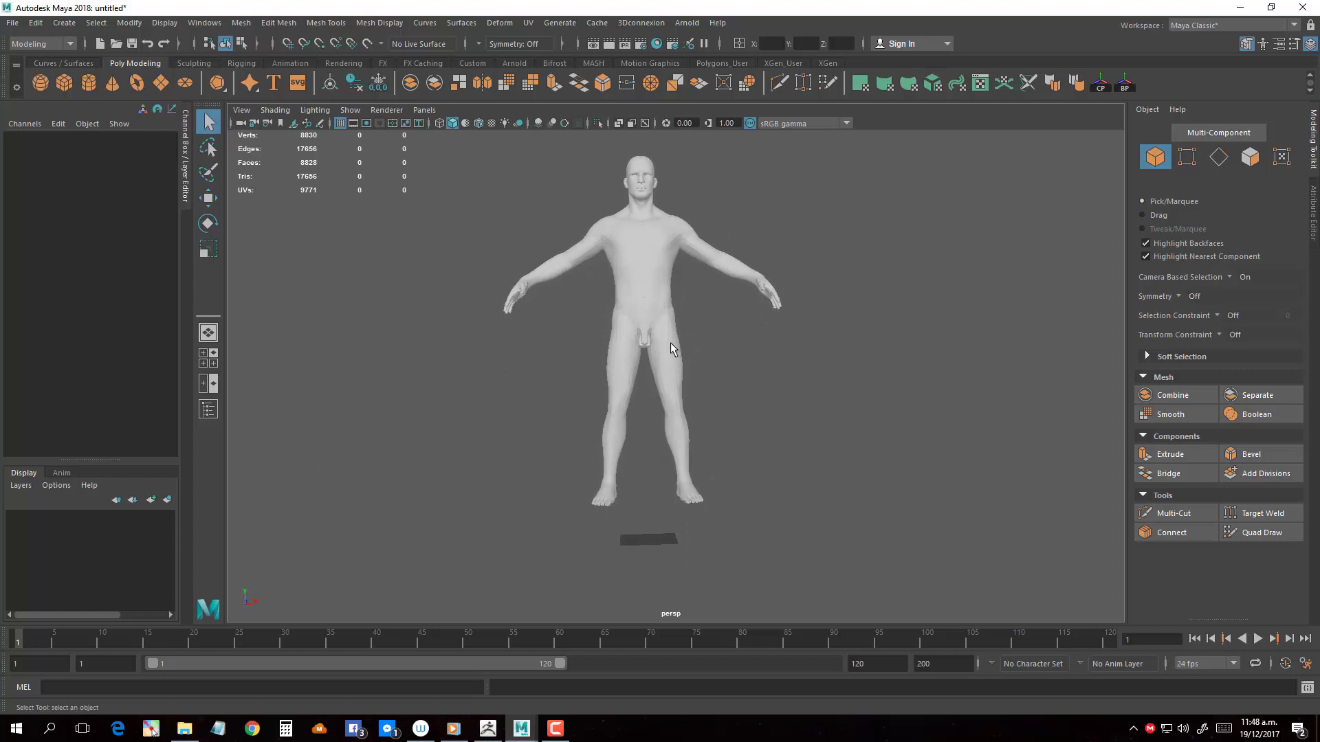
mouse_move(670, 342)
left_mouse_down("alt")
mouse_move(707, 482)
mouse_move(653, 484)
left_mouse_up("alt")
left_click(605, 340)
left_click(208, 201)
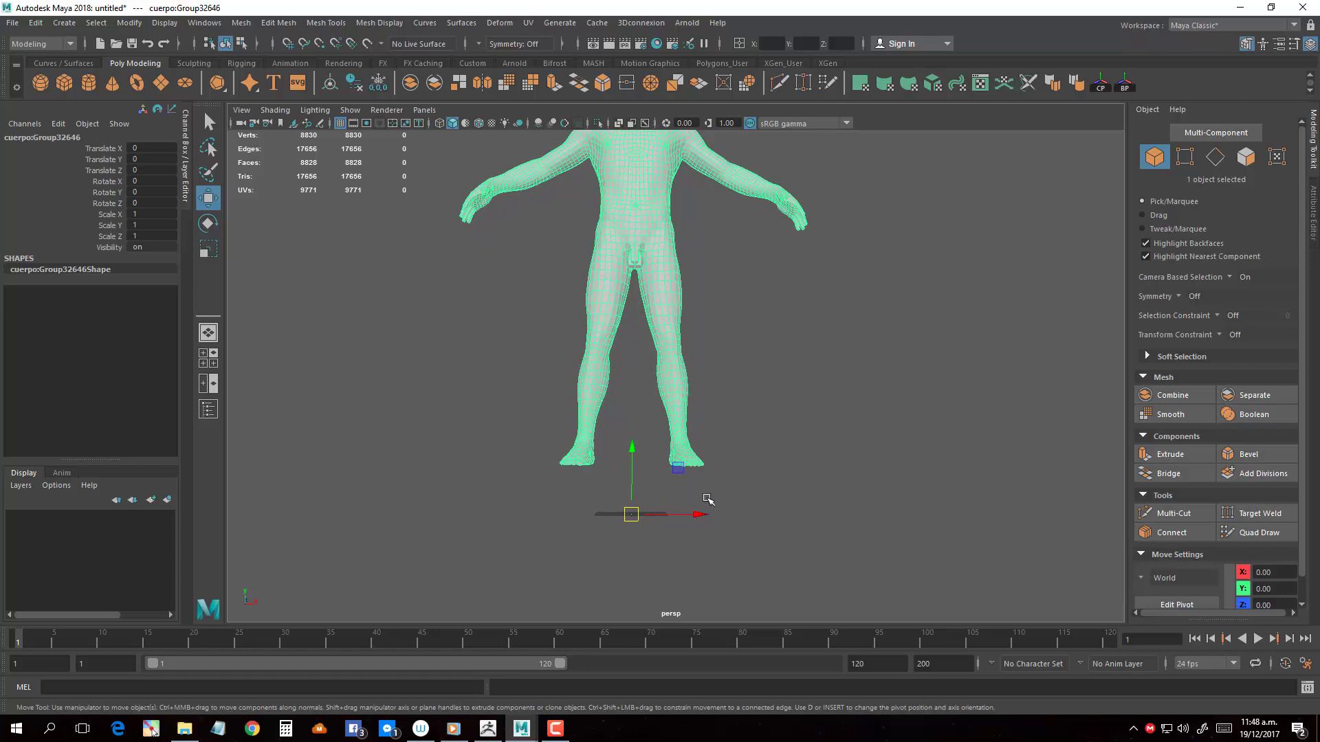
- Raise the cuerpo:Group32646 pivot to the soles at Y 17.78, then show four viewports
key("d")
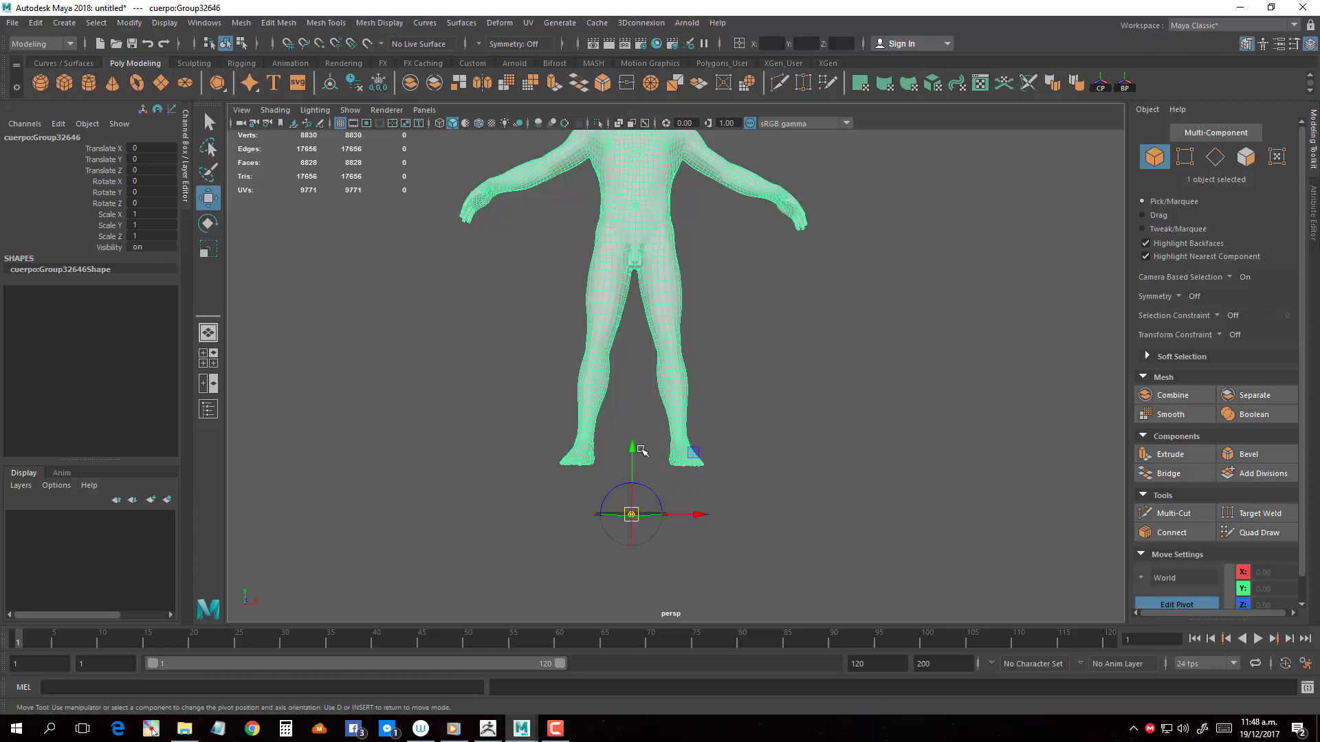
left_click_drag(633, 443, 638, 391)
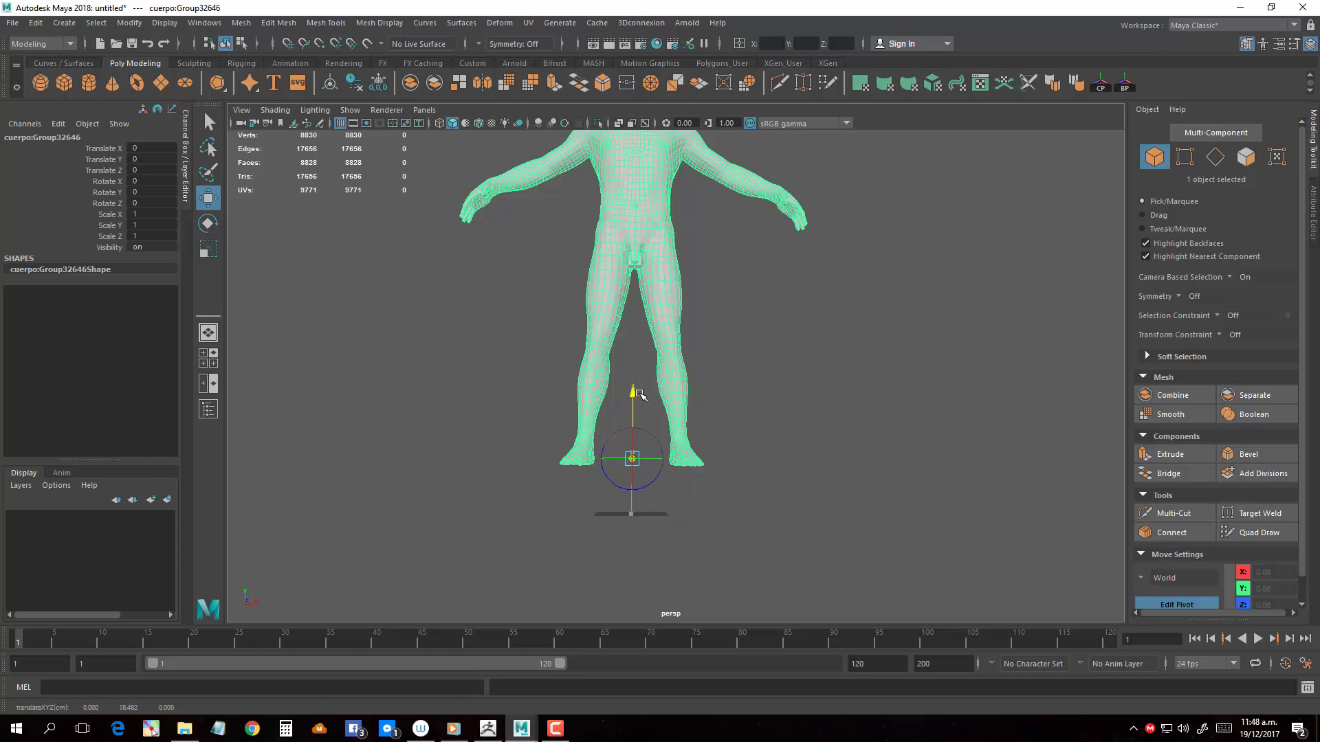
key("d")
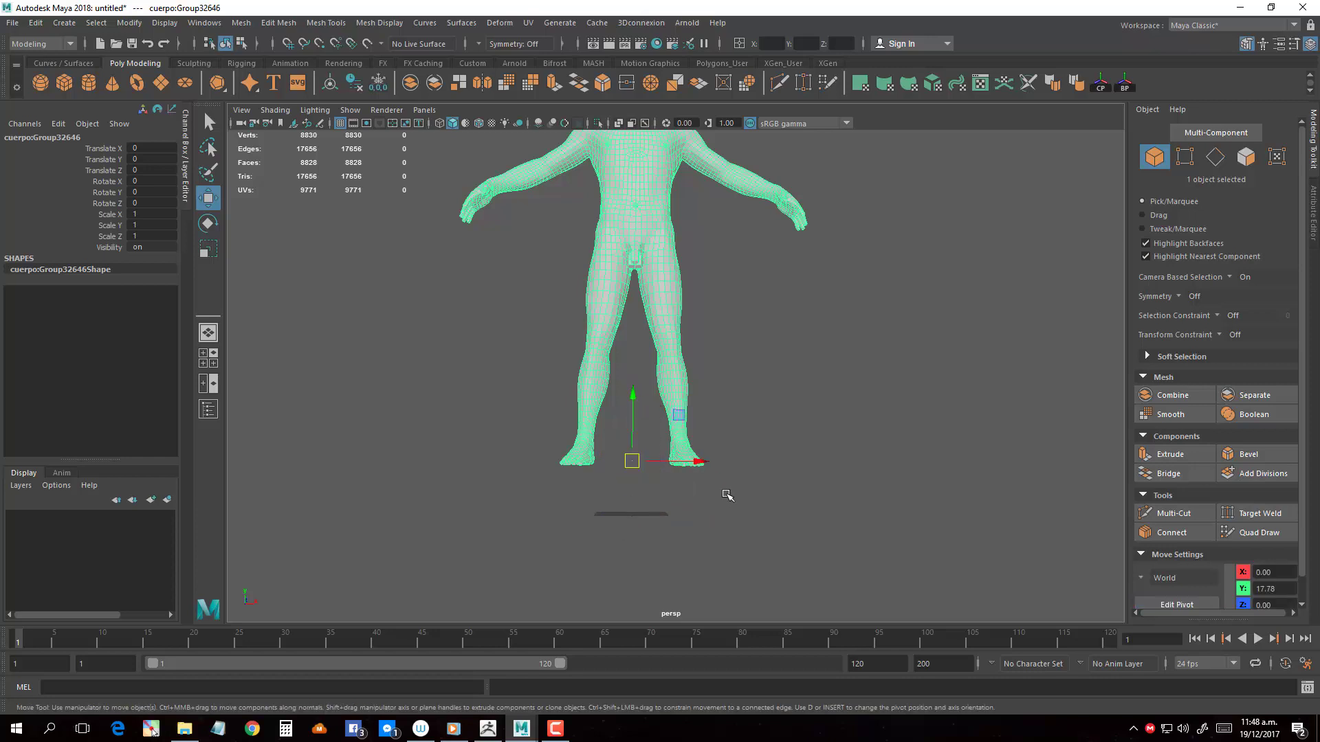
mouse_move(725, 495)
left_mouse_down("alt")
mouse_move(687, 457)
mouse_move(684, 472)
left_mouse_up("alt")
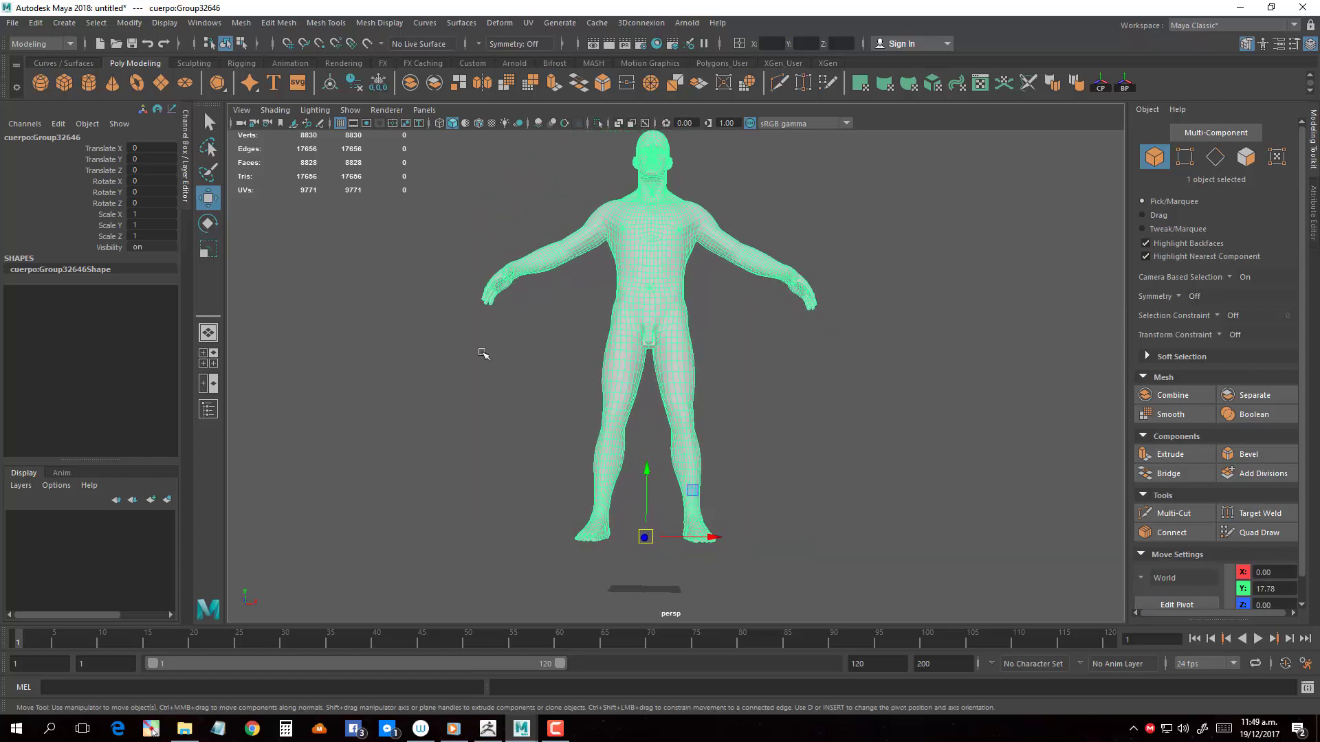
key("space")
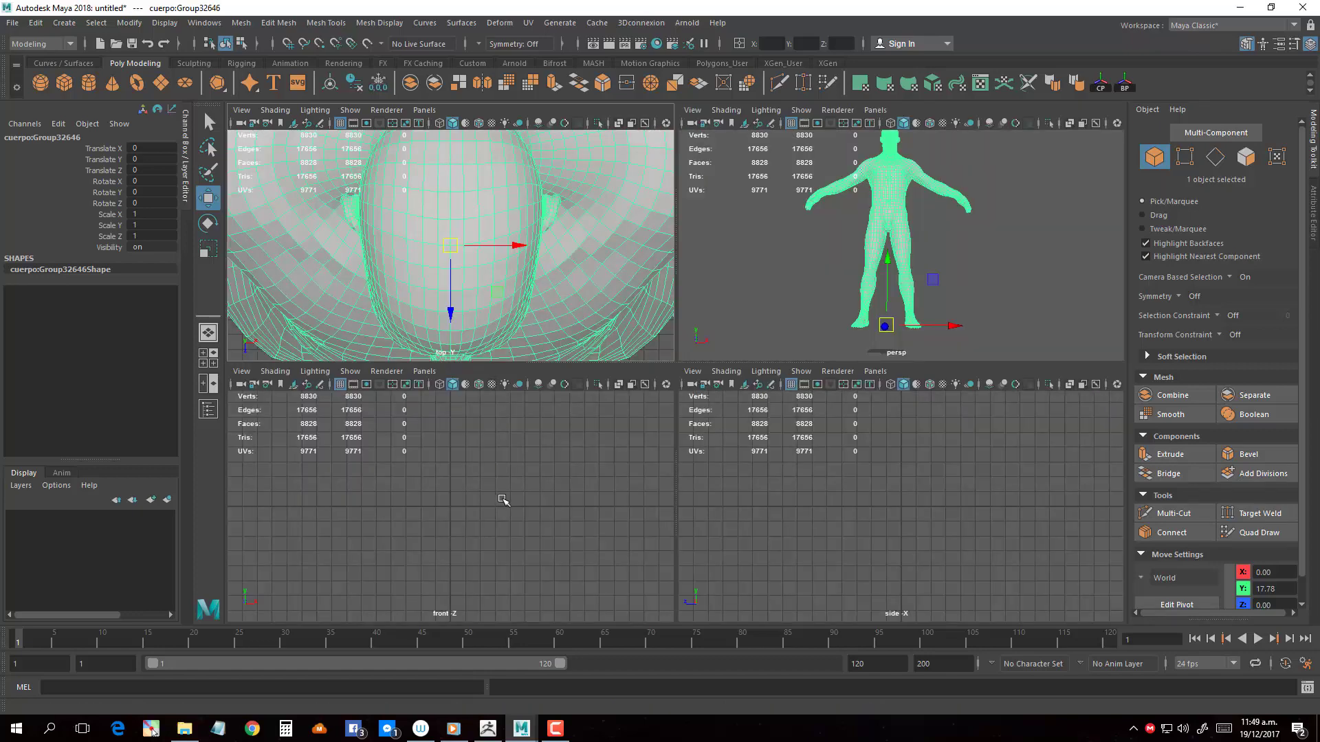
- In the maximized front view, drag the body down along Y toward the ground grid
key("space")
scroll(545, 495, "down", 4)
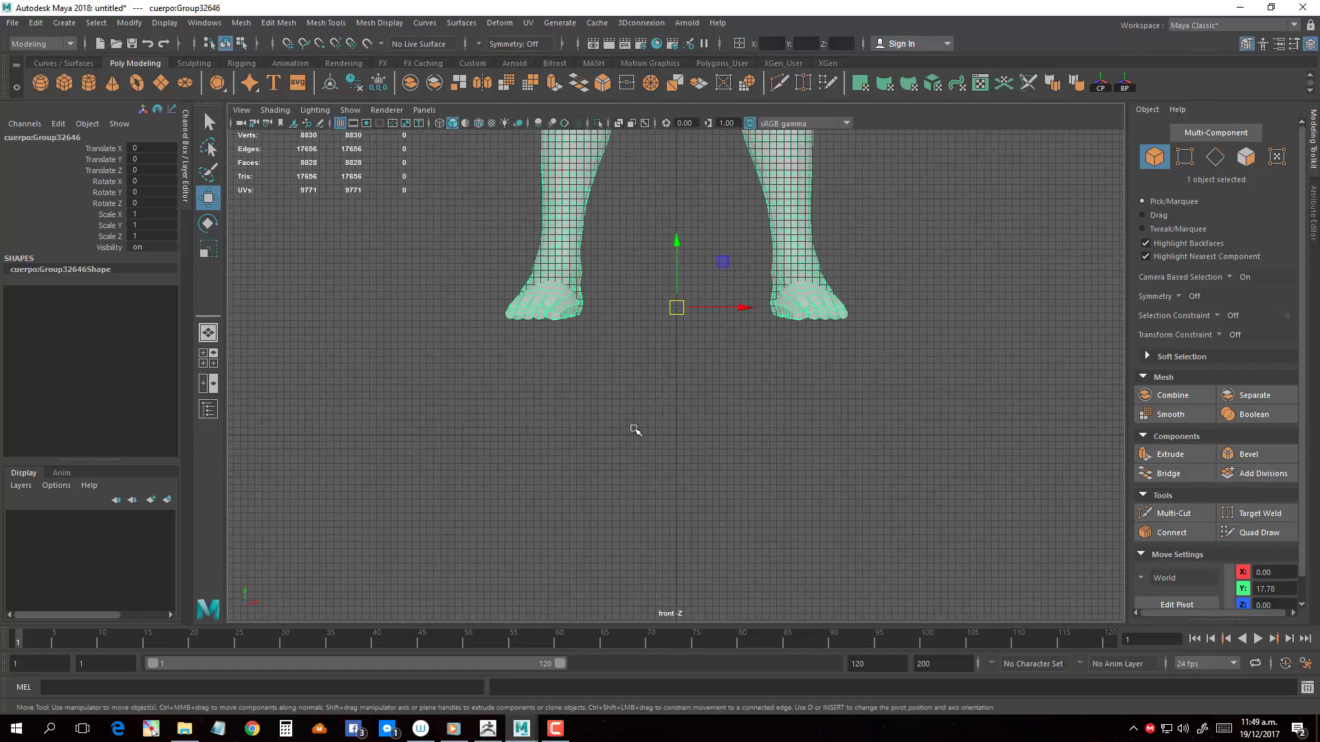
scroll(633, 433, "up", 1)
left_click_drag(641, 244, 635, 435)
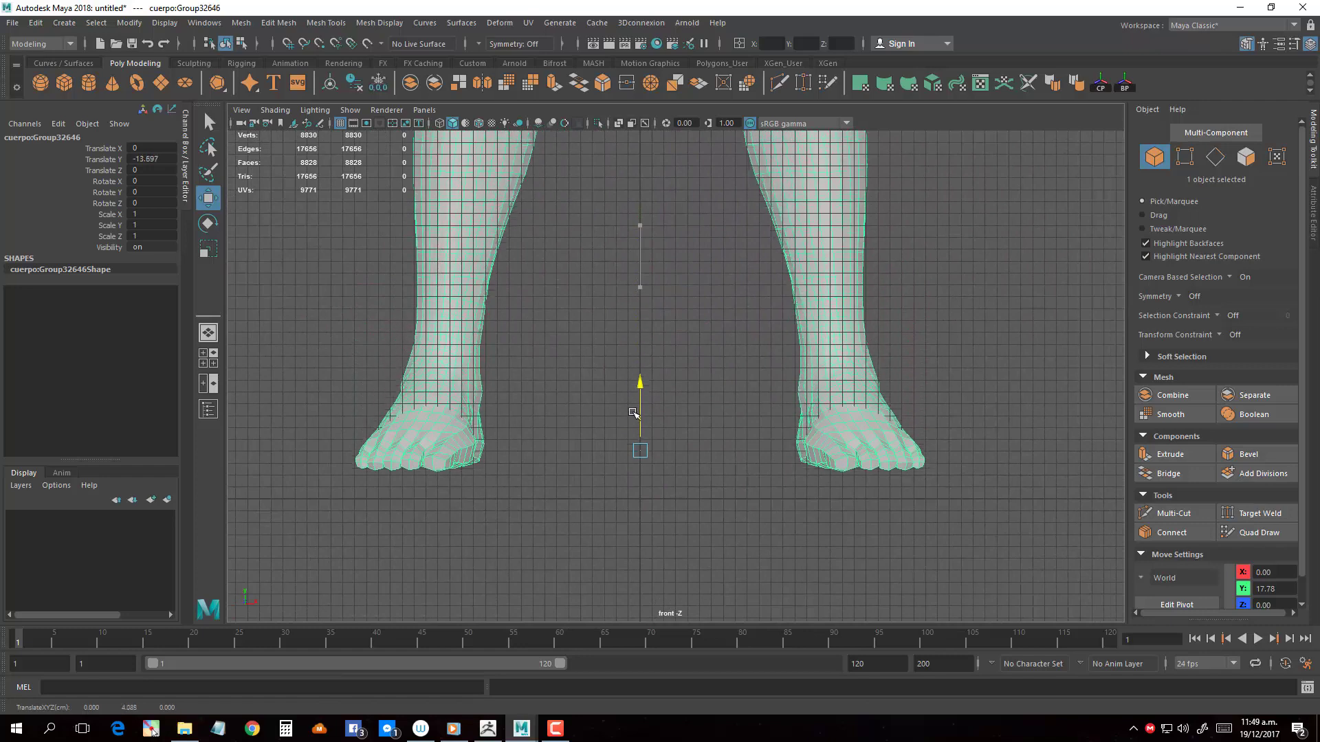
scroll(613, 480, "up", 3)
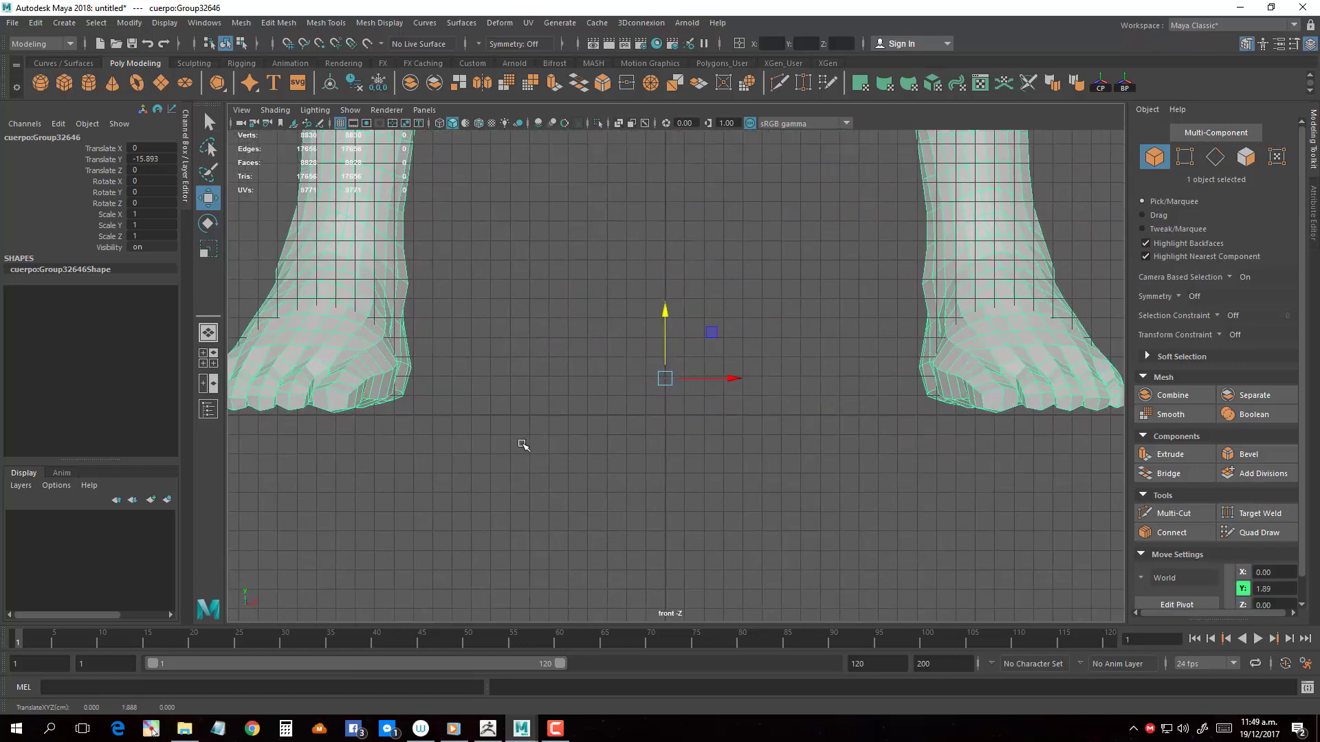
scroll(522, 446, "up", 2)
left_click_drag(788, 292, 788, 295)
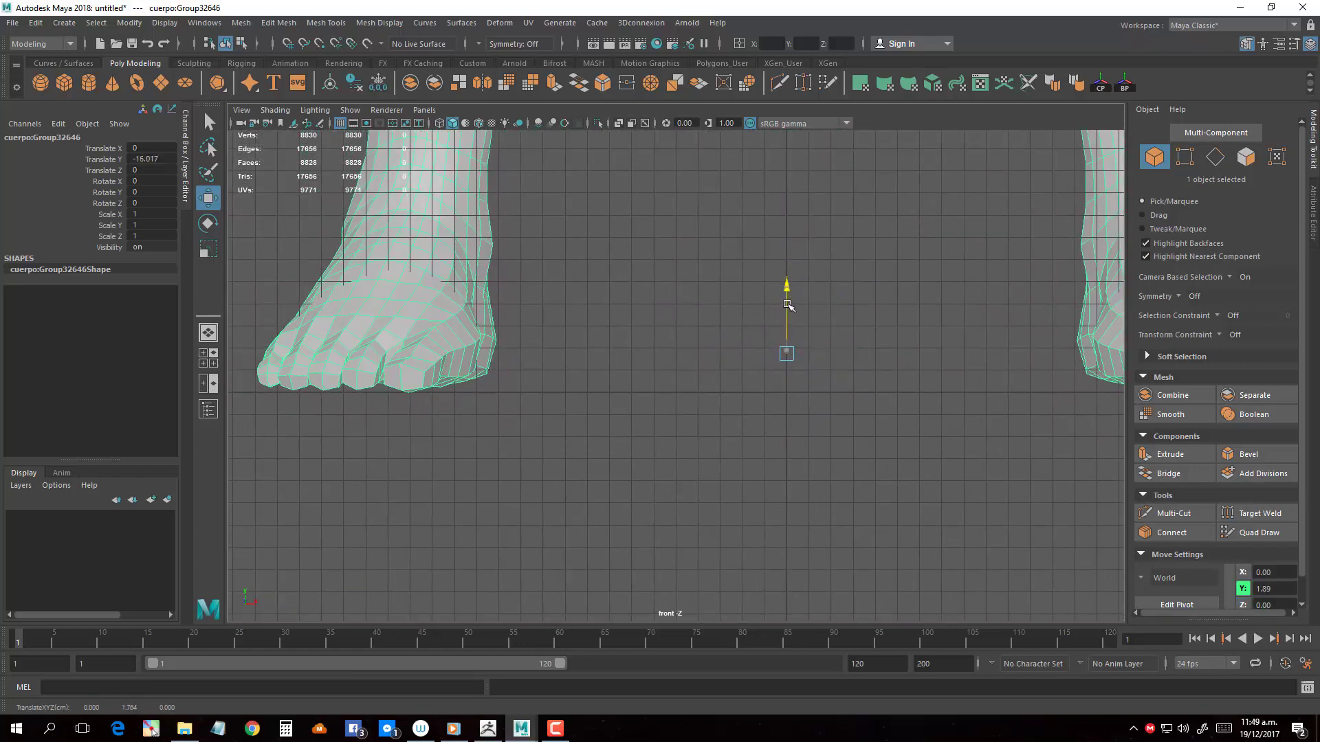
scroll(801, 307, "down", 3)
scroll(795, 307, "down", 2)
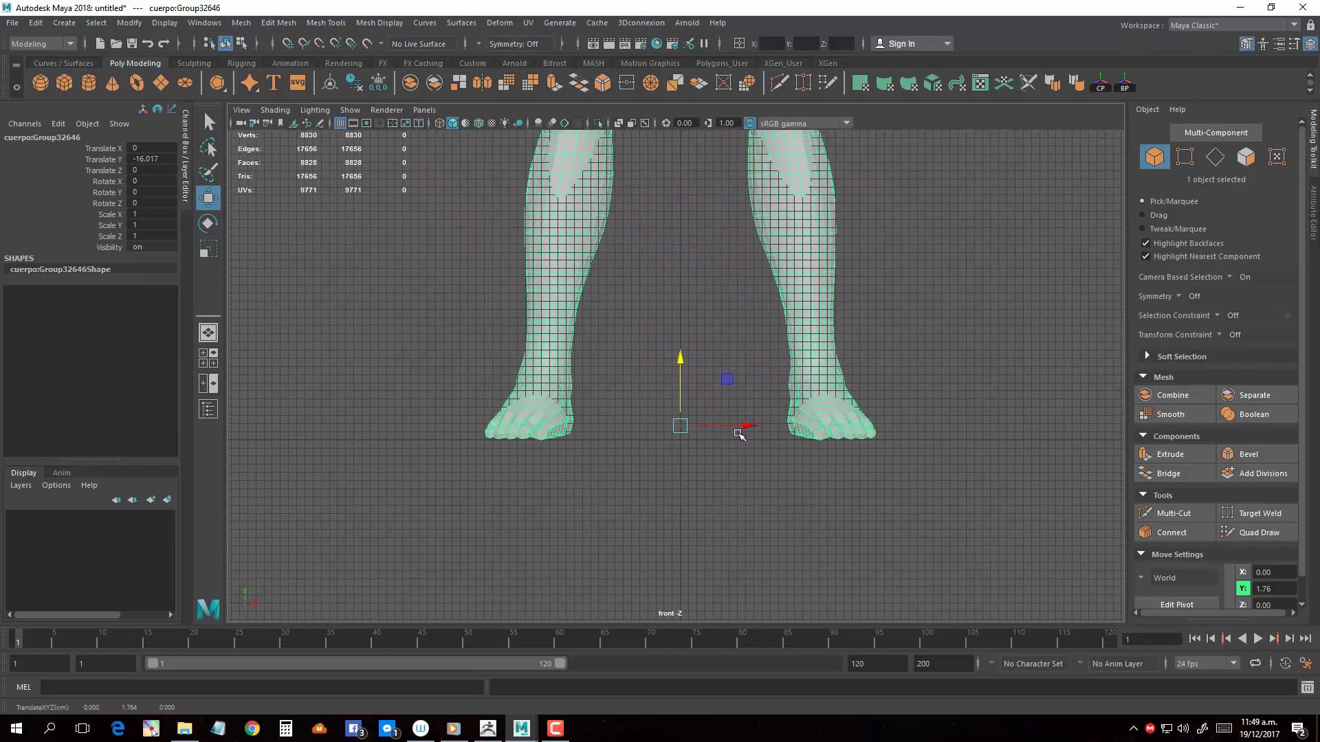
- Fine-tune the drop in another view to Translate Y -16.294, then return to perspective
key("space")
key("space")
key("space")
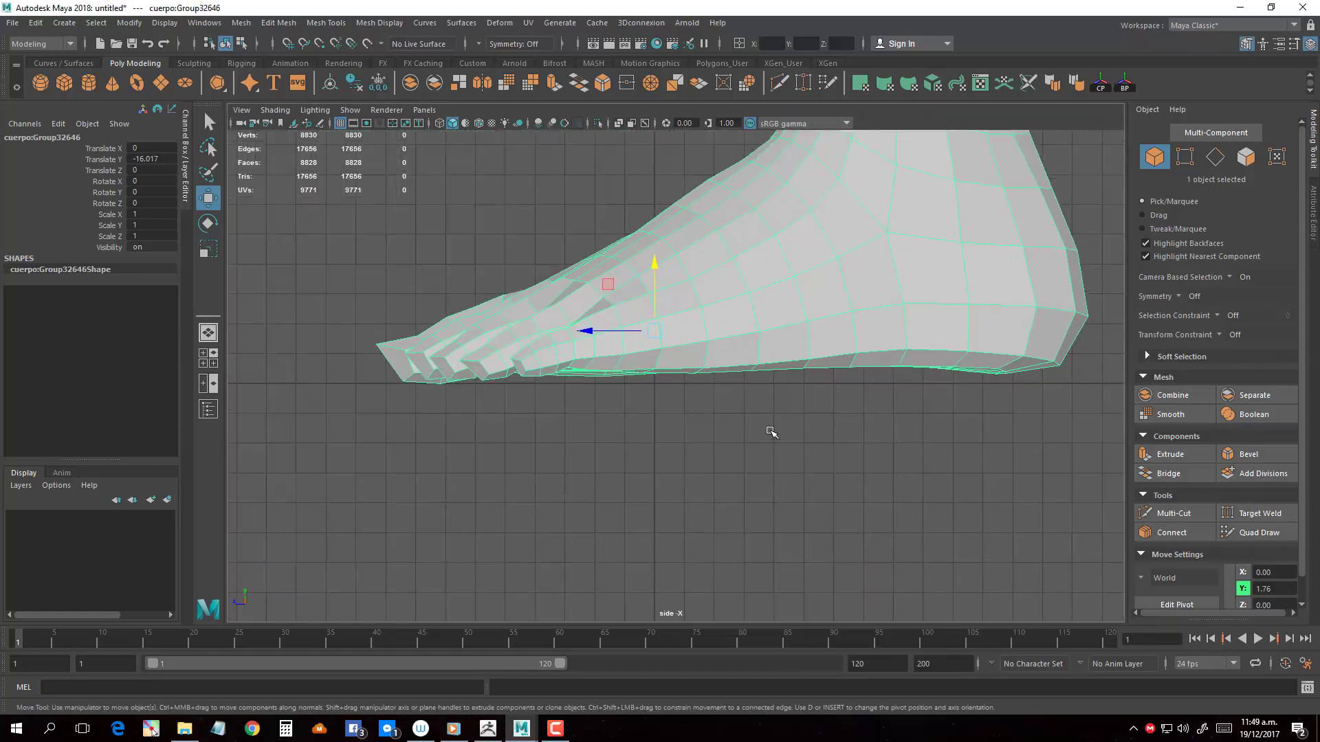
scroll(687, 399, "down", 2)
scroll(556, 360, "down", 2)
left_click_drag(557, 359, 560, 367)
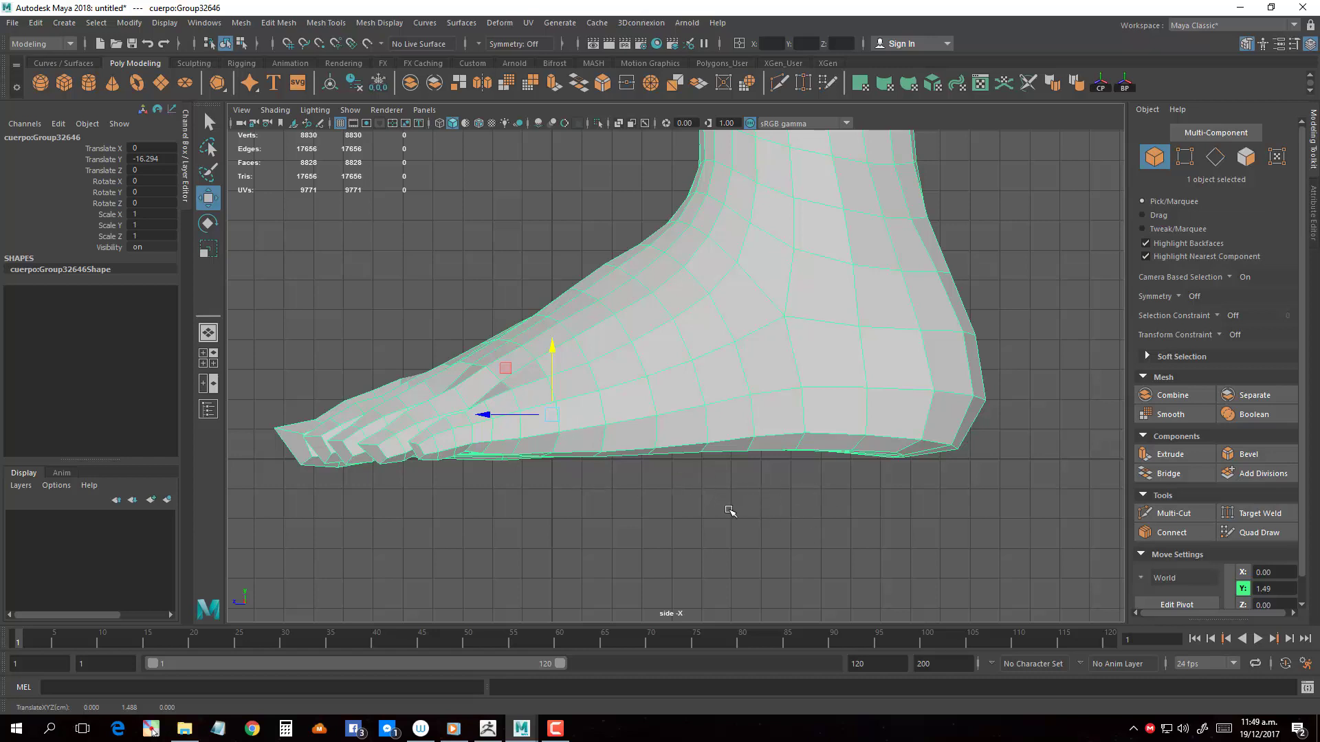
key("space")
key("space")
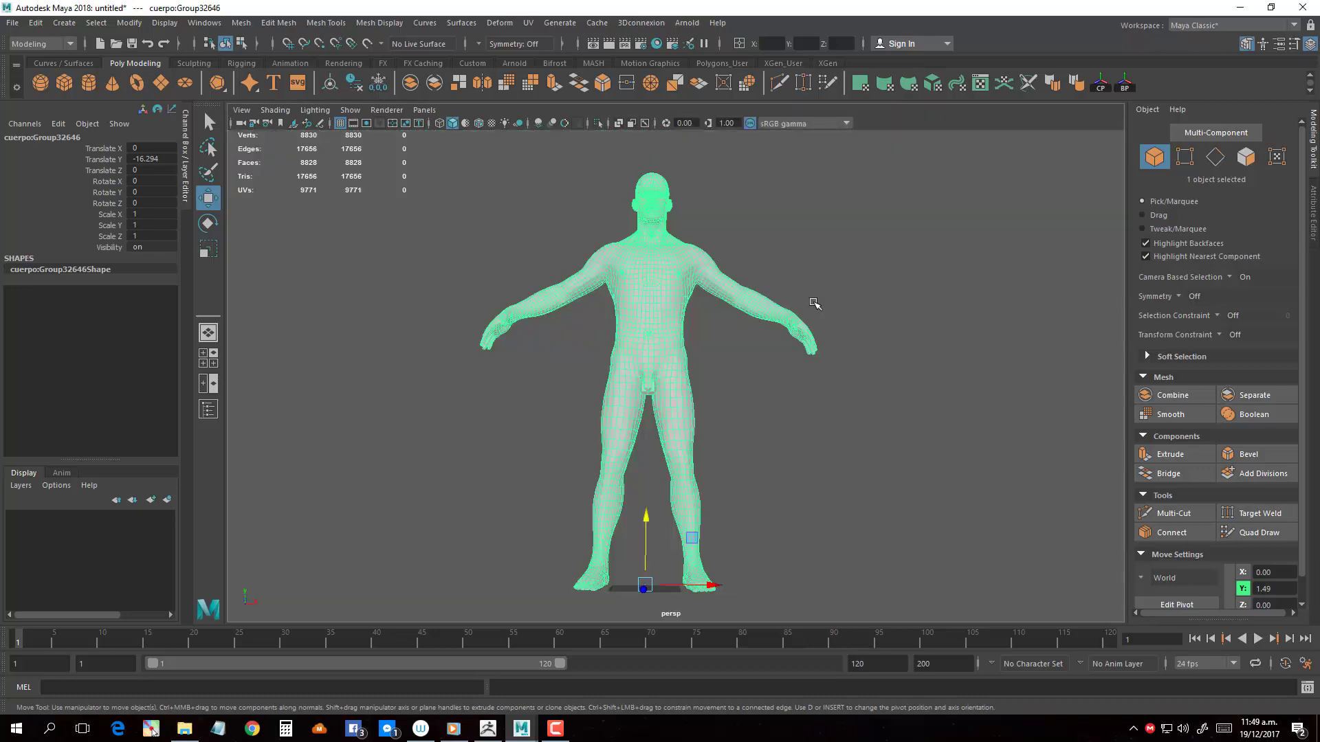
- Make the cuerpo:Group32646 body a live surface, then go to Create's Measure Tools
mouse_move(814, 334)
left_mouse_down("alt")
mouse_move(771, 418)
mouse_move(719, 441)
mouse_move(726, 468)
mouse_move(708, 307)
mouse_move(813, 395)
left_mouse_up("alt")
left_click(813, 395)
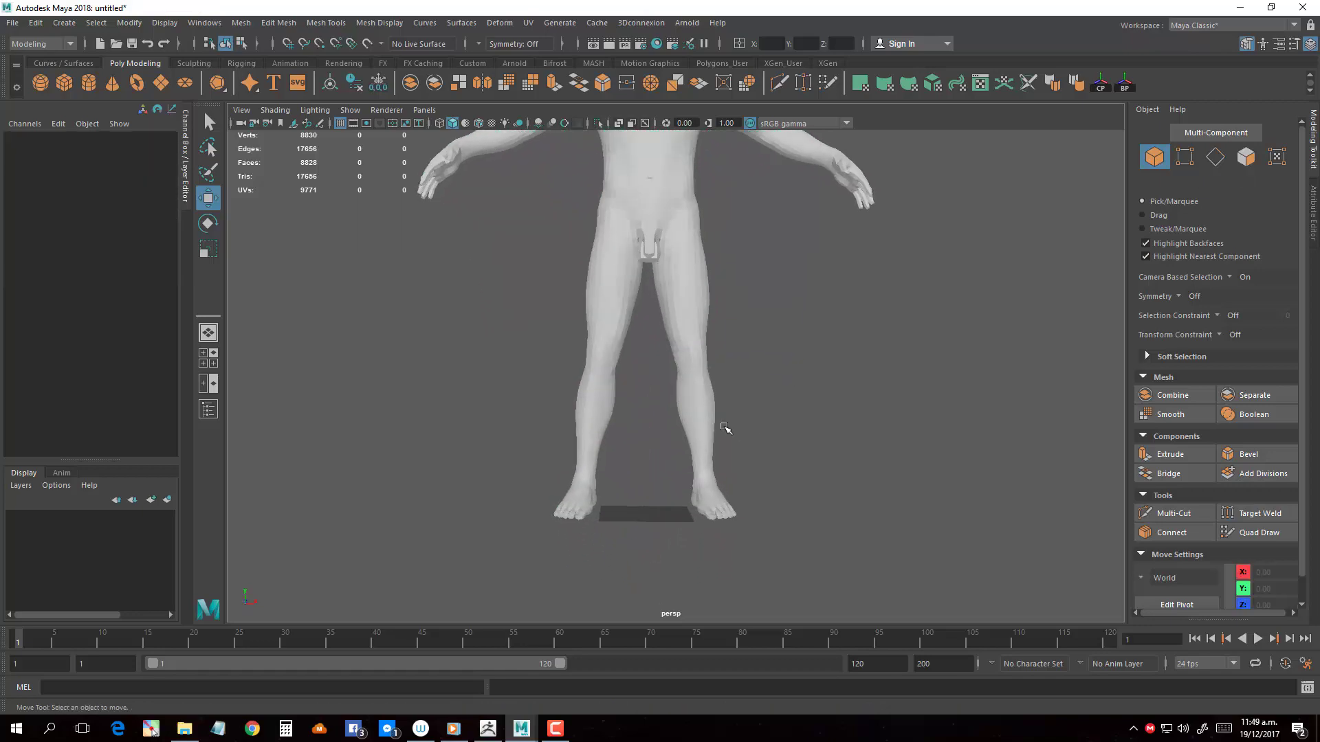
mouse_move(745, 433)
left_mouse_down("alt")
mouse_move(719, 431)
mouse_move(631, 317)
mouse_move(530, 227)
left_mouse_up("alt")
left_click(726, 419)
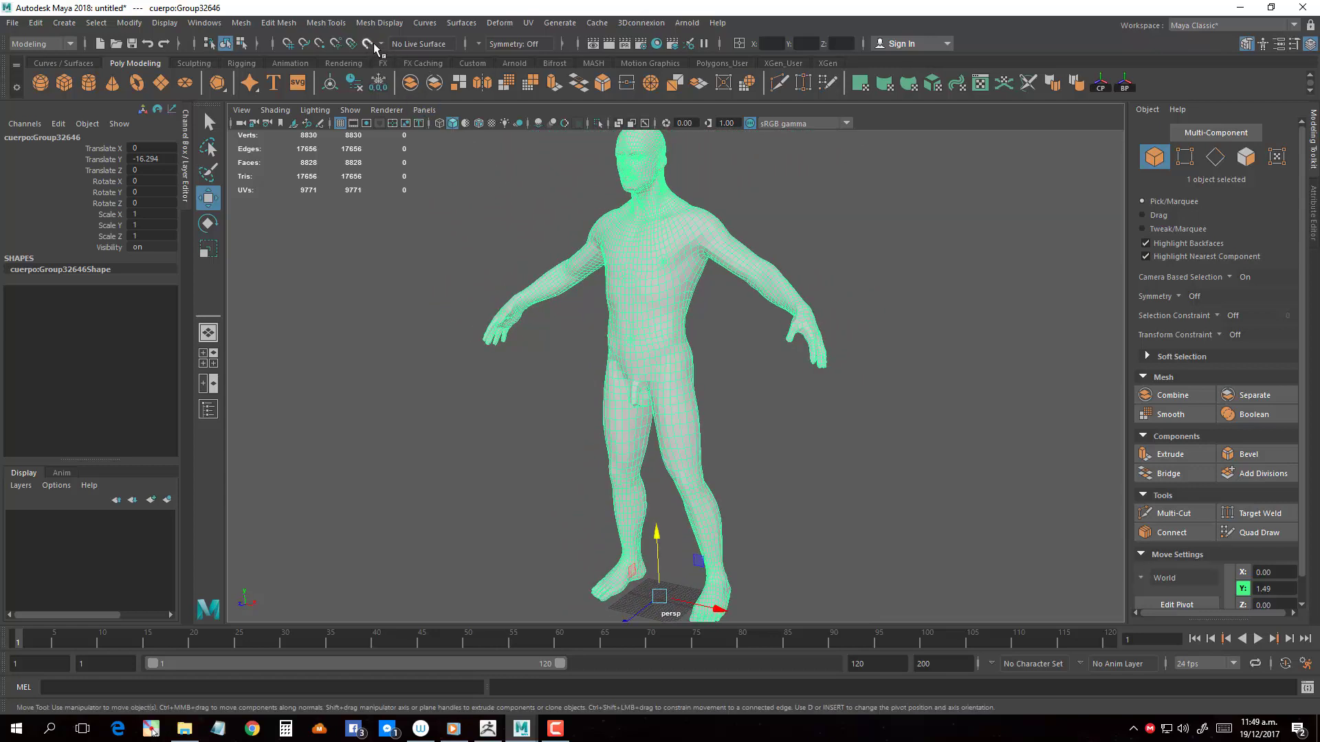
left_click(366, 46)
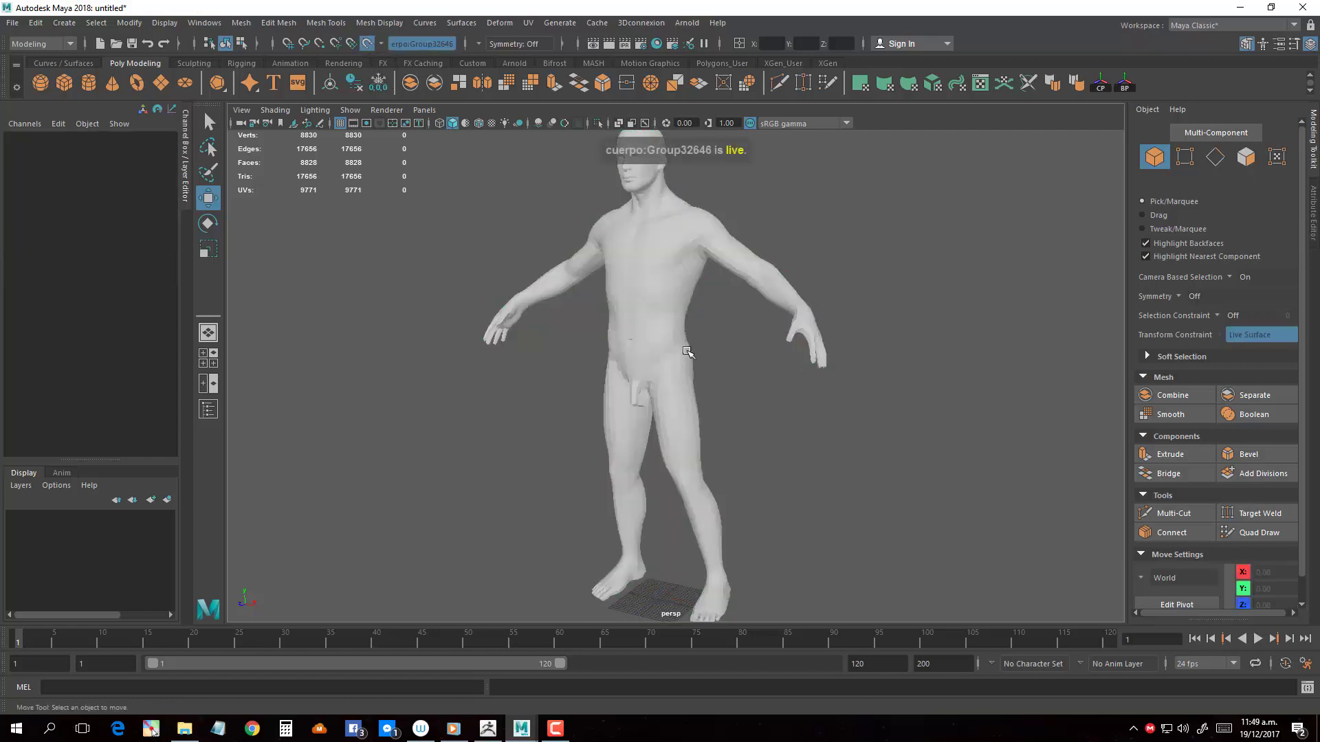
left_click_drag(679, 356, 569, 368, "alt")
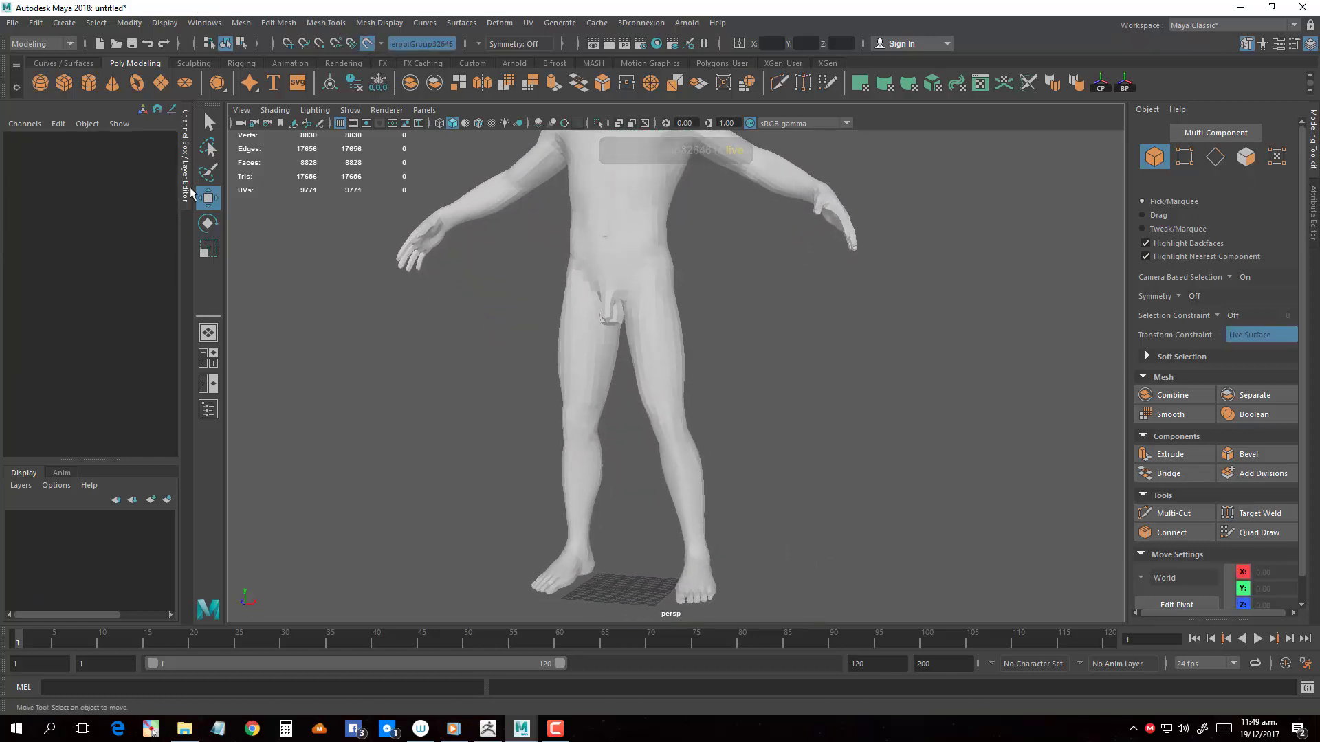
left_click(65, 22)
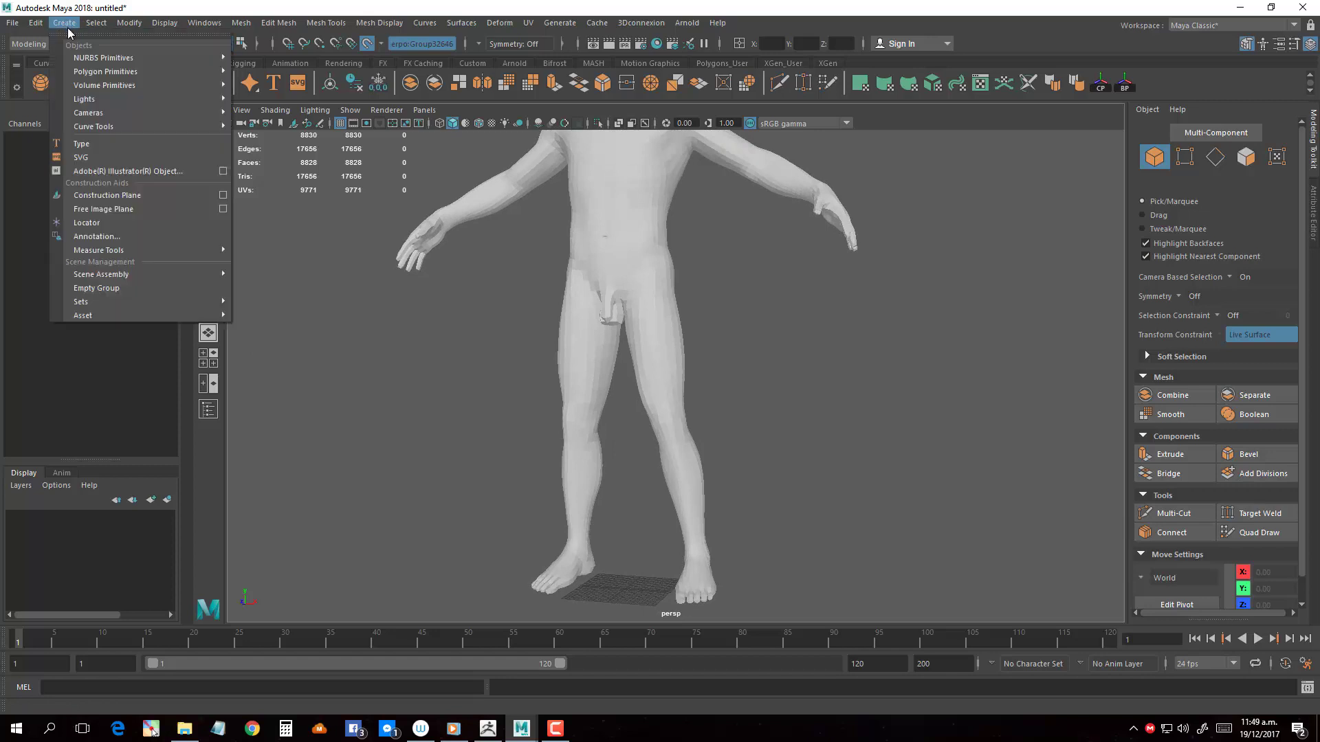
mouse_move(99, 250)
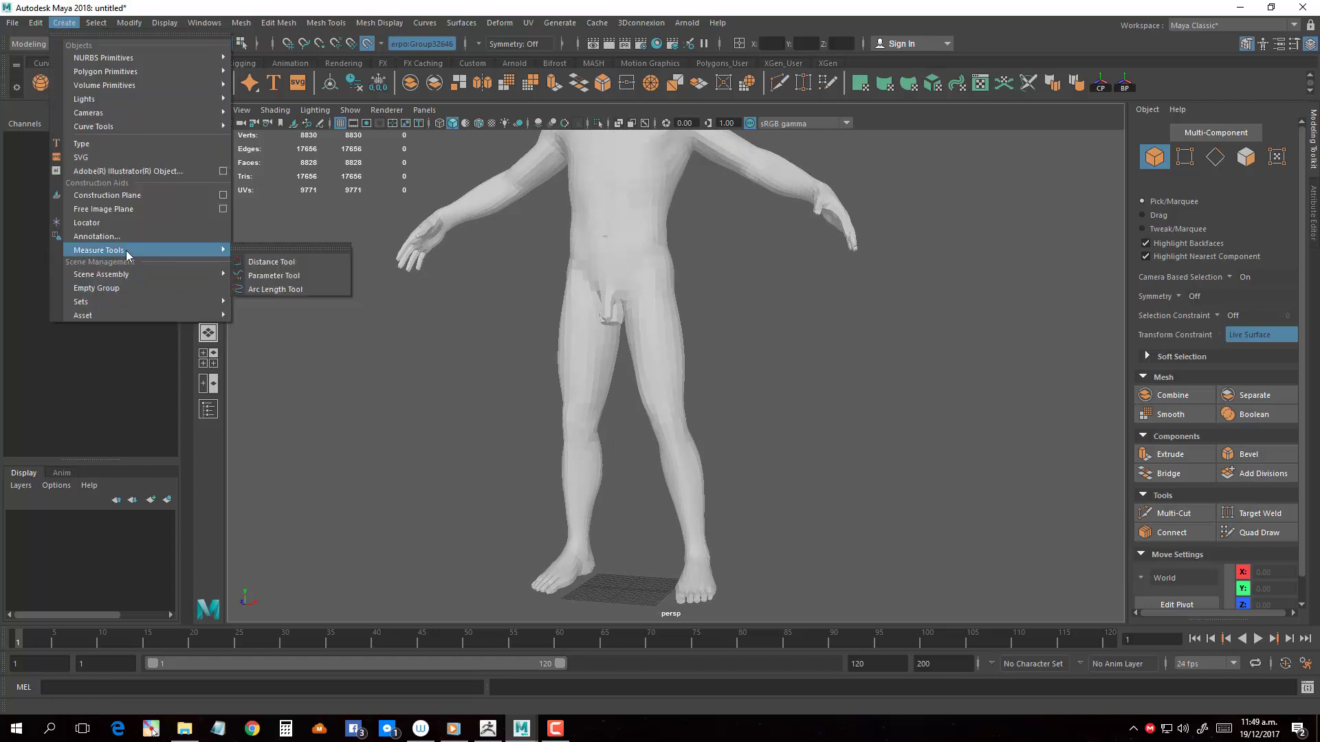
- With the Distance Tool, place the first measuring point beside the left heel
left_click(280, 261)
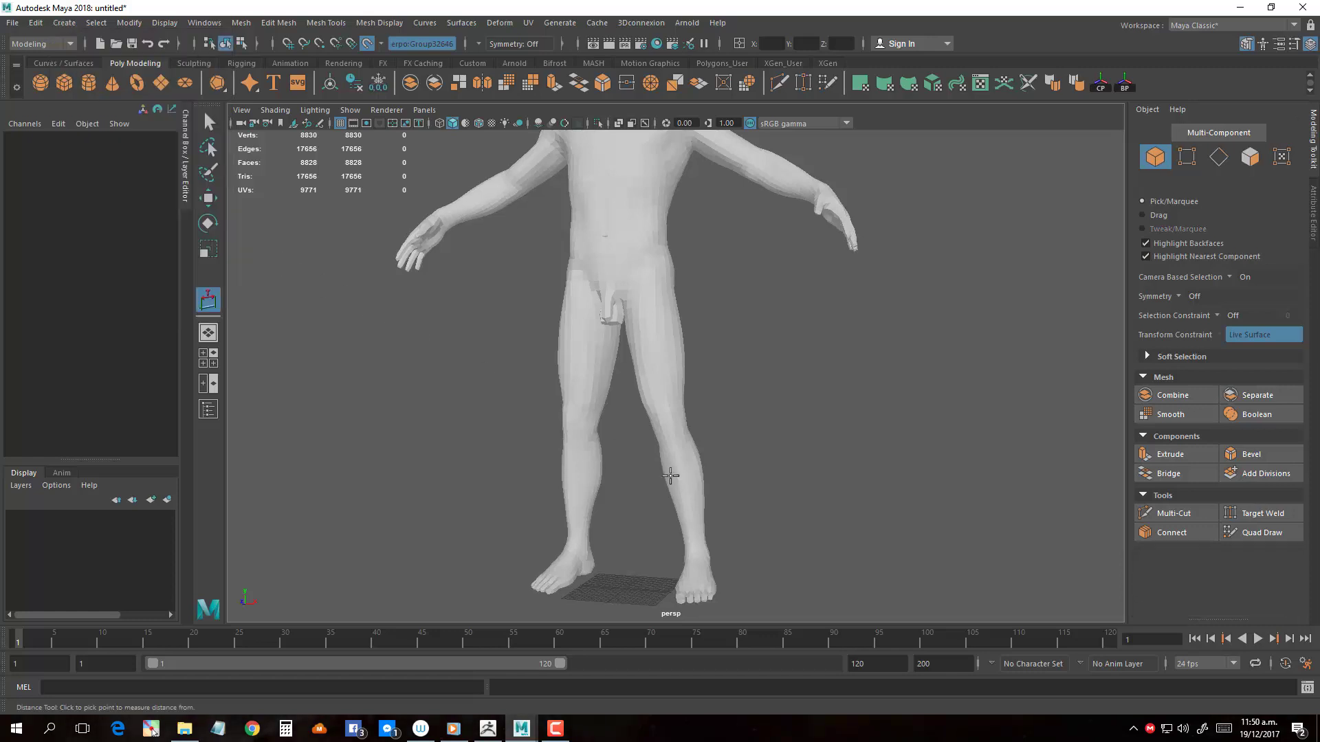
scroll(671, 479, "up", 3)
scroll(606, 511, "up", 3)
scroll(606, 511, "up", 2)
scroll(564, 488, "up", 2)
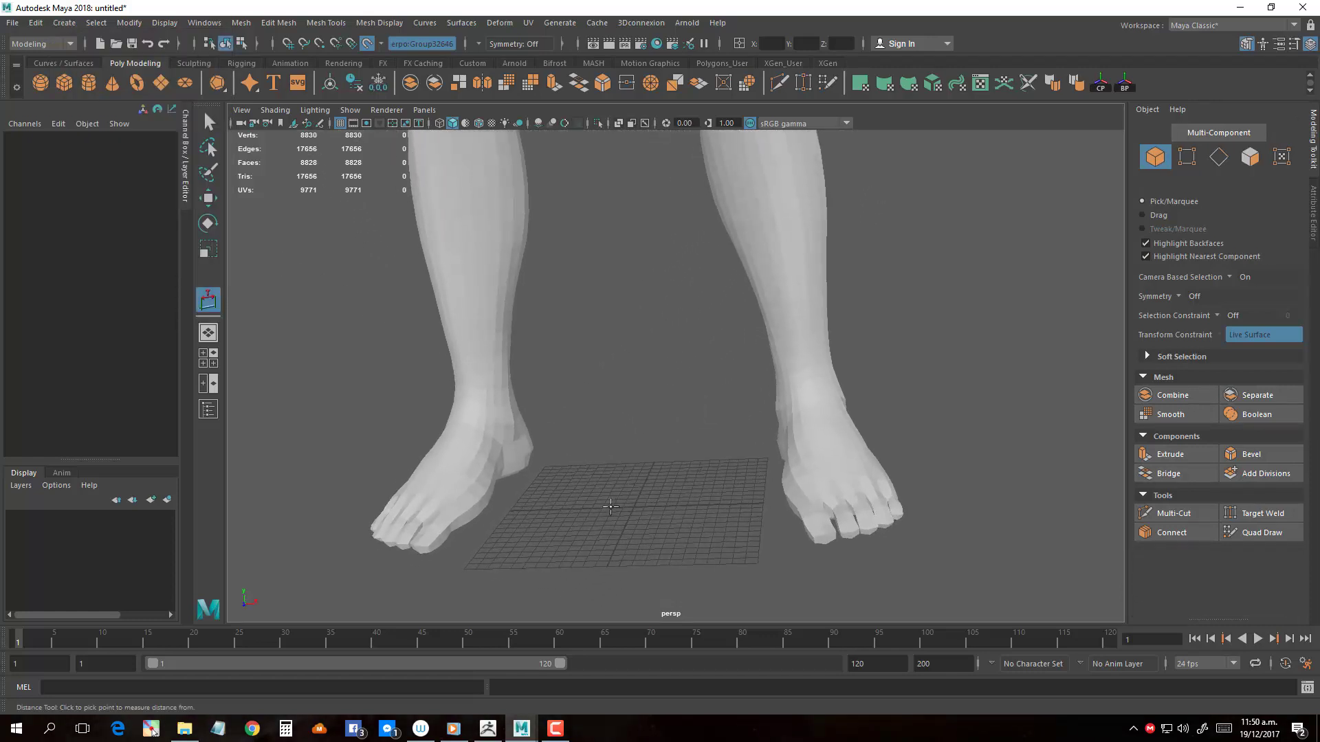
left_click(529, 470)
scroll(536, 471, "up", 1)
scroll(543, 468, "down", 2)
scroll(553, 464, "down", 3)
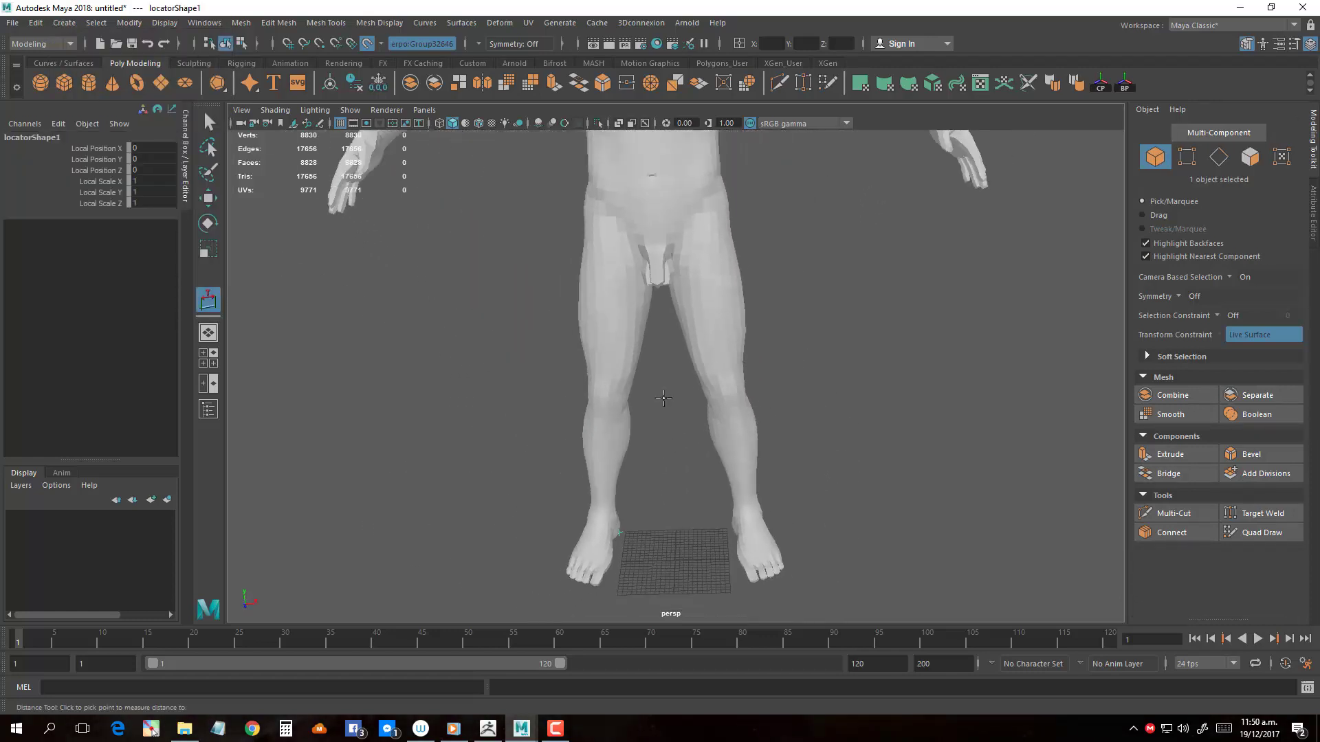
scroll(564, 460, "down", 2)
scroll(575, 453, "down", 1)
- Place the second measuring point on the head top from the top view, then return to perspective
key("space")
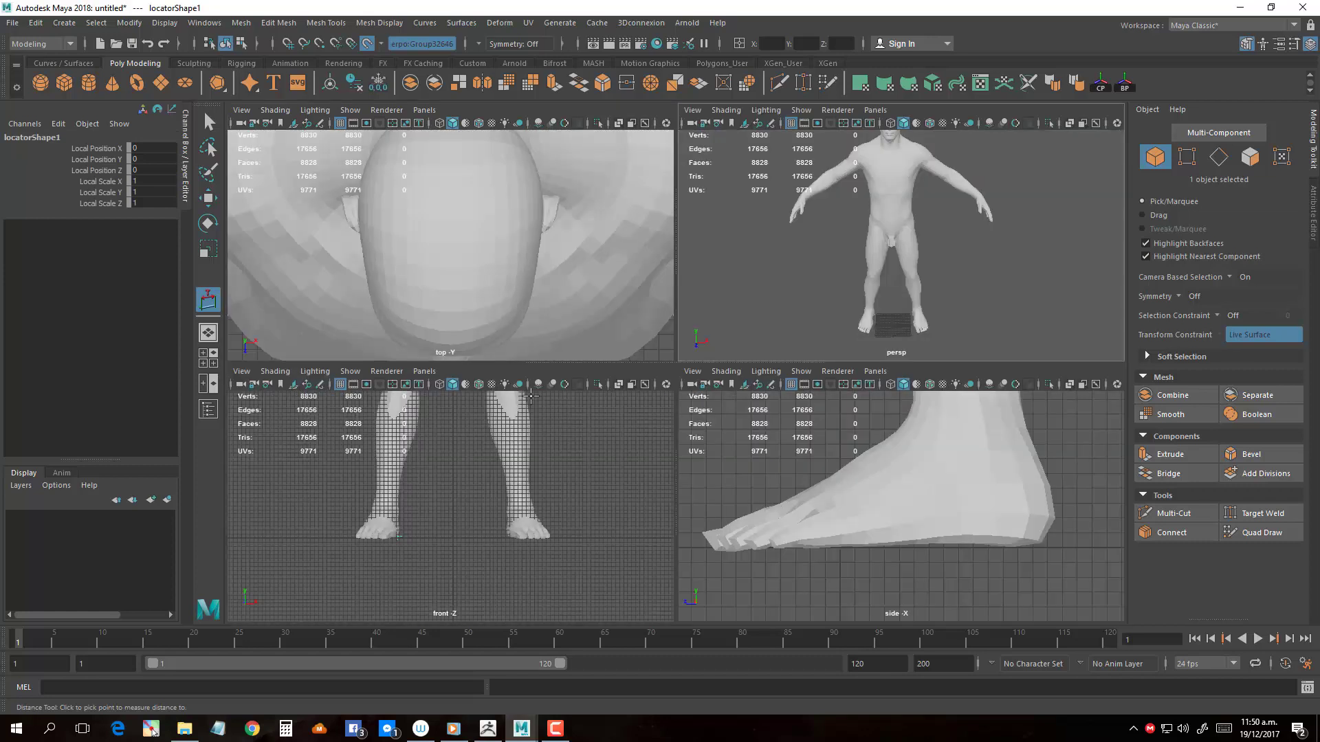
key("space")
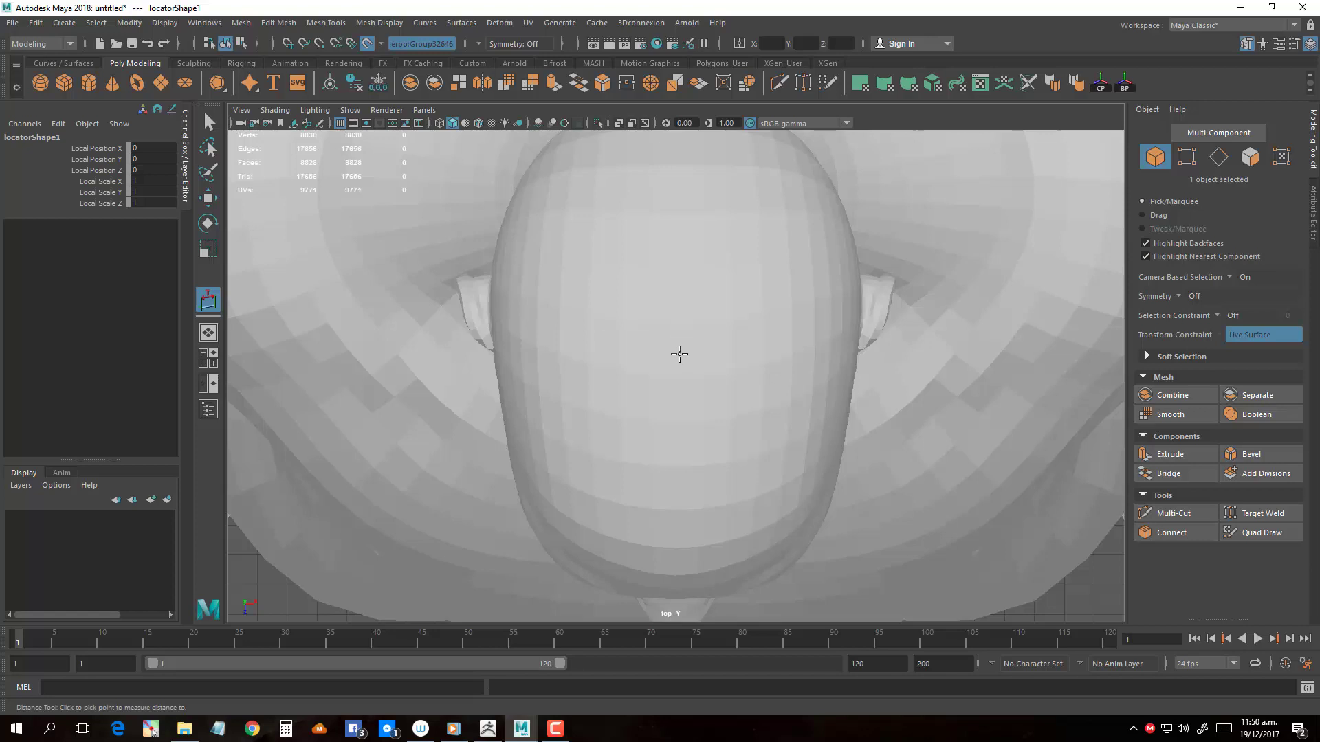
left_click(679, 354)
key("space")
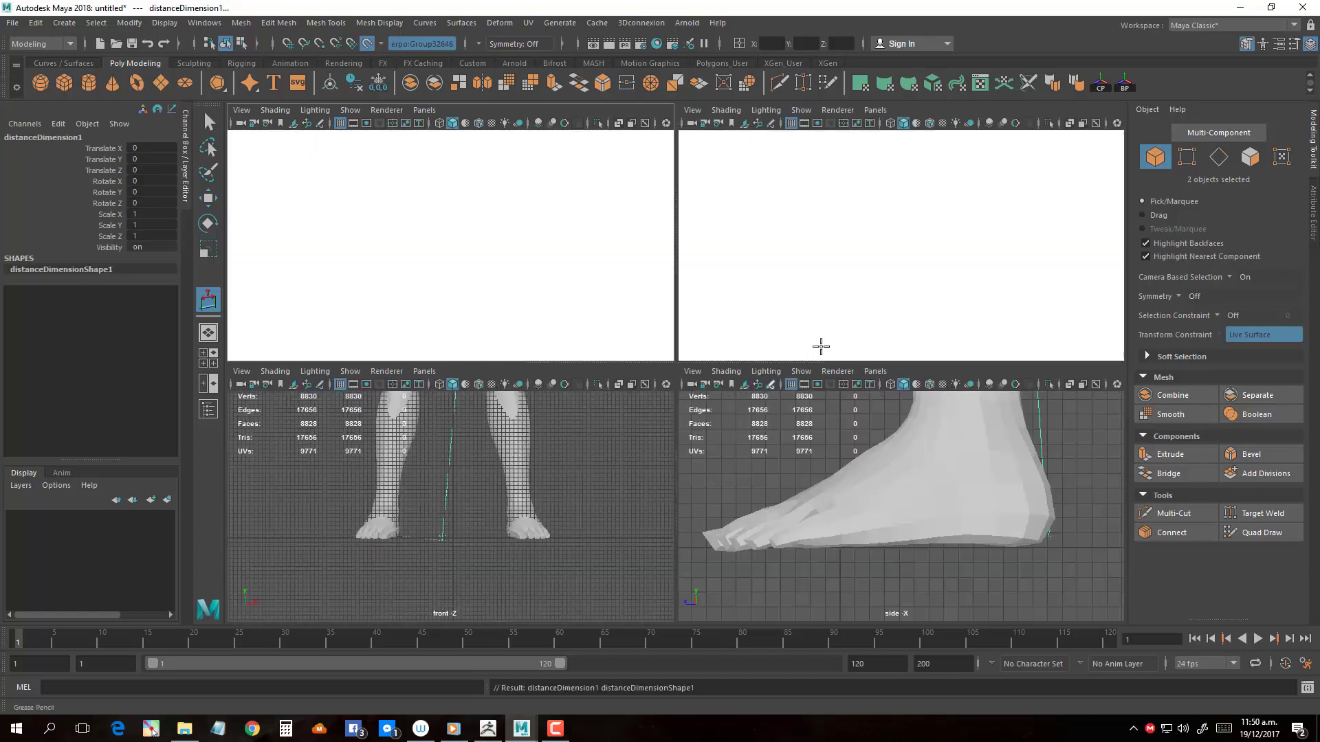
key("space")
key("f")
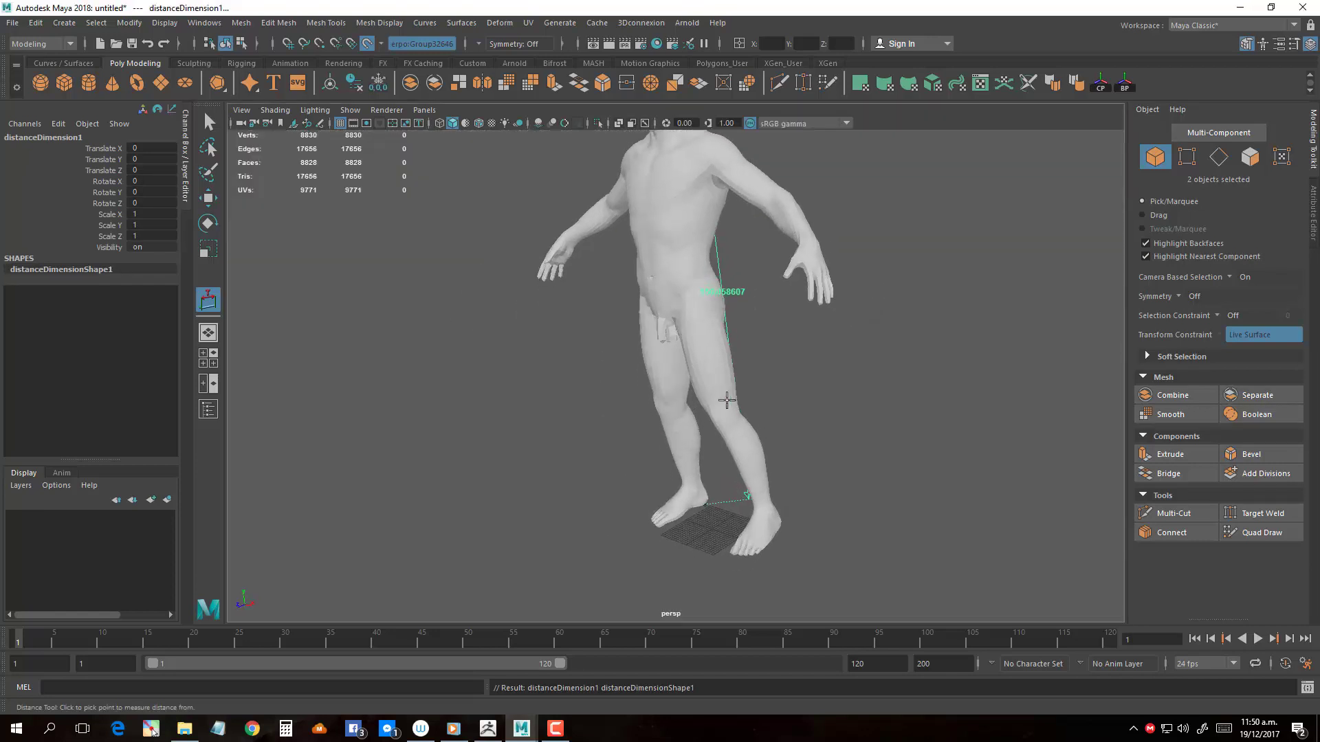
key("q")
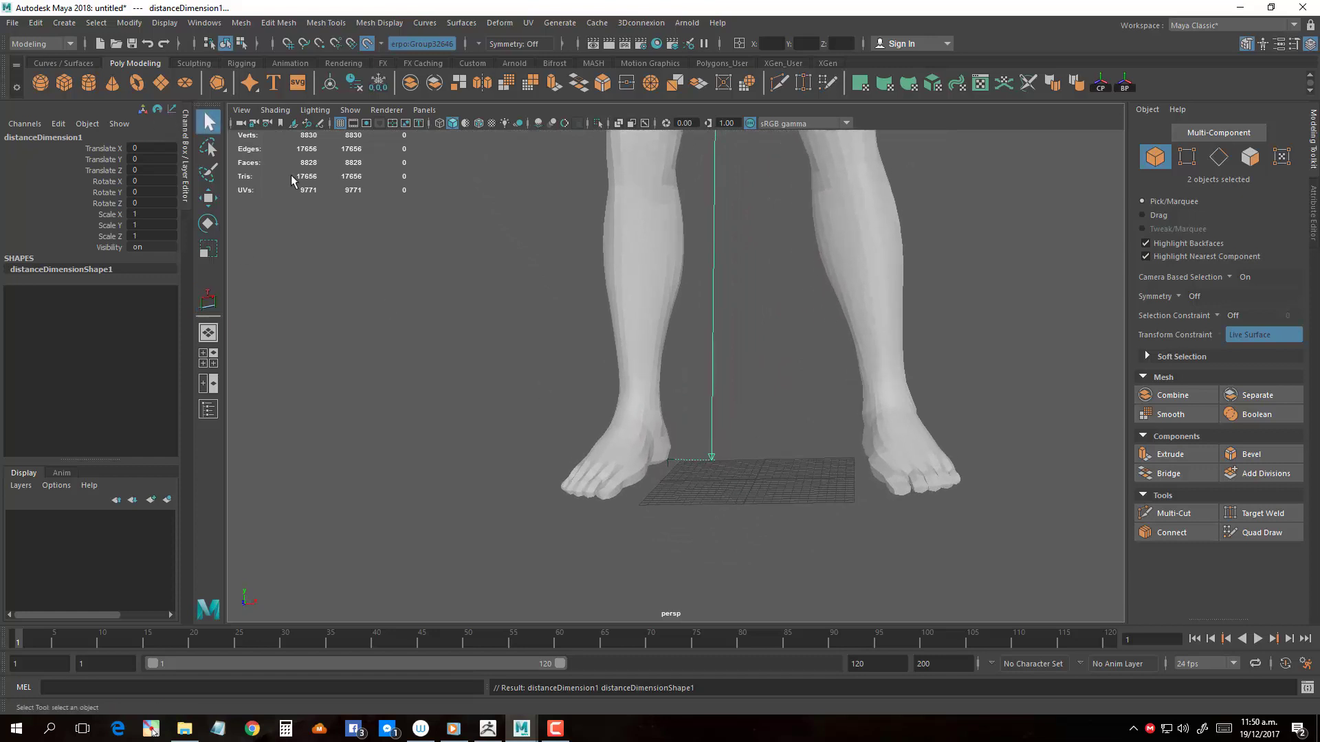
left_click_drag(290, 175, 633, 417, "alt")
- Select locator1 and slide it sideways toward the body's centre line
left_click(634, 363)
scroll(660, 389, "up", 2)
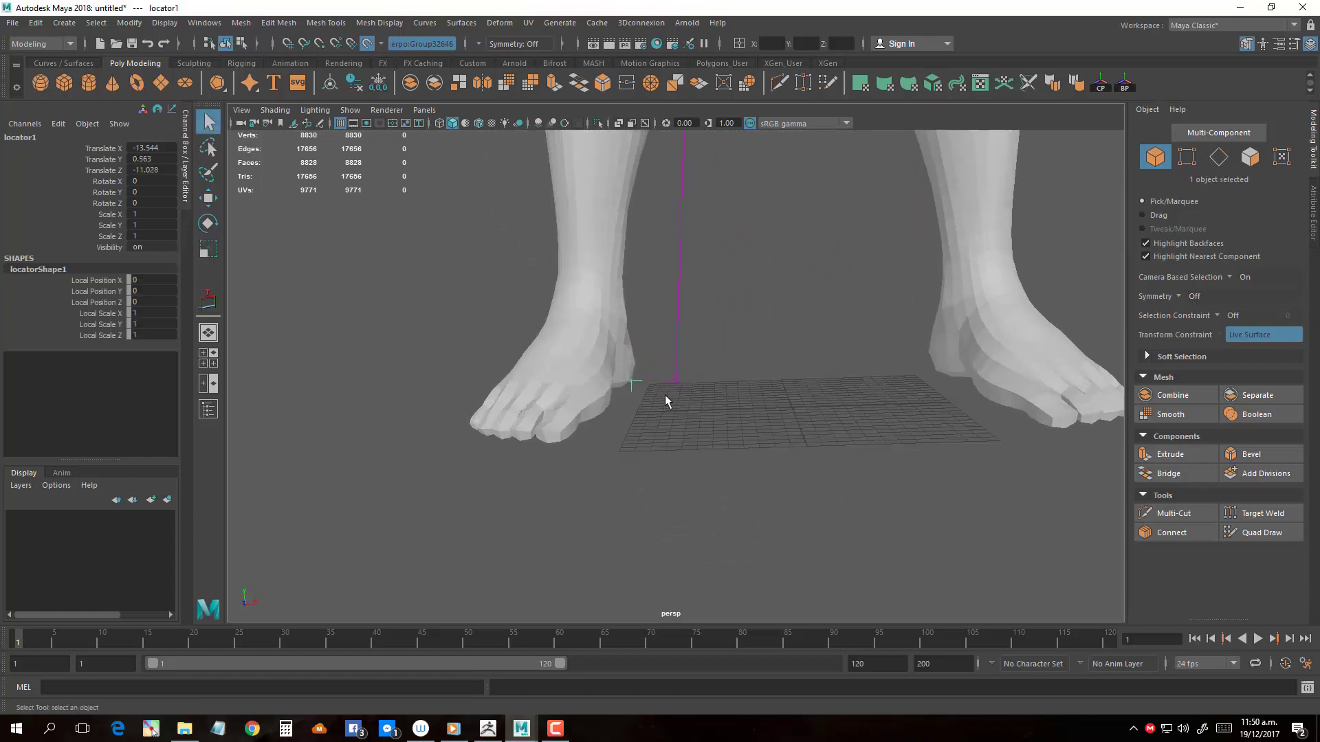
scroll(656, 400, "up", 2)
scroll(636, 405, "up", 2)
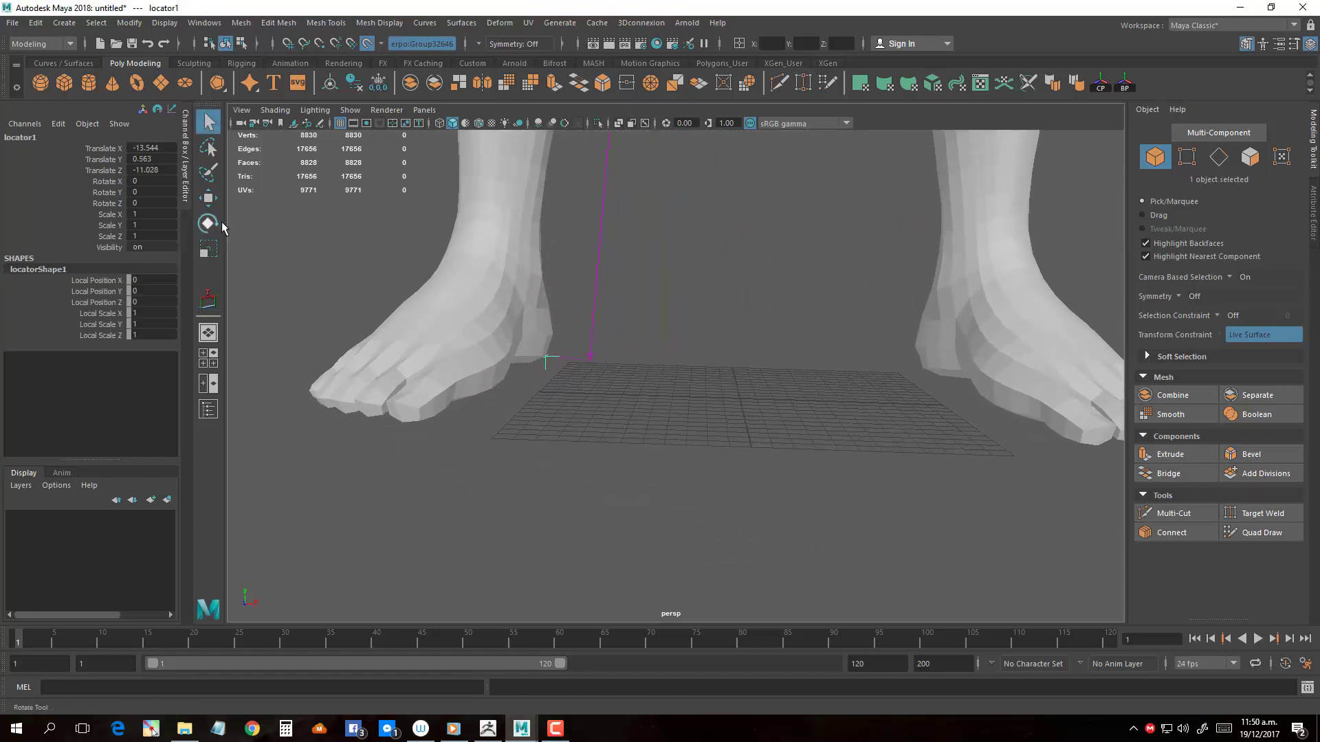
left_click(209, 198)
left_click_drag(627, 358, 792, 394)
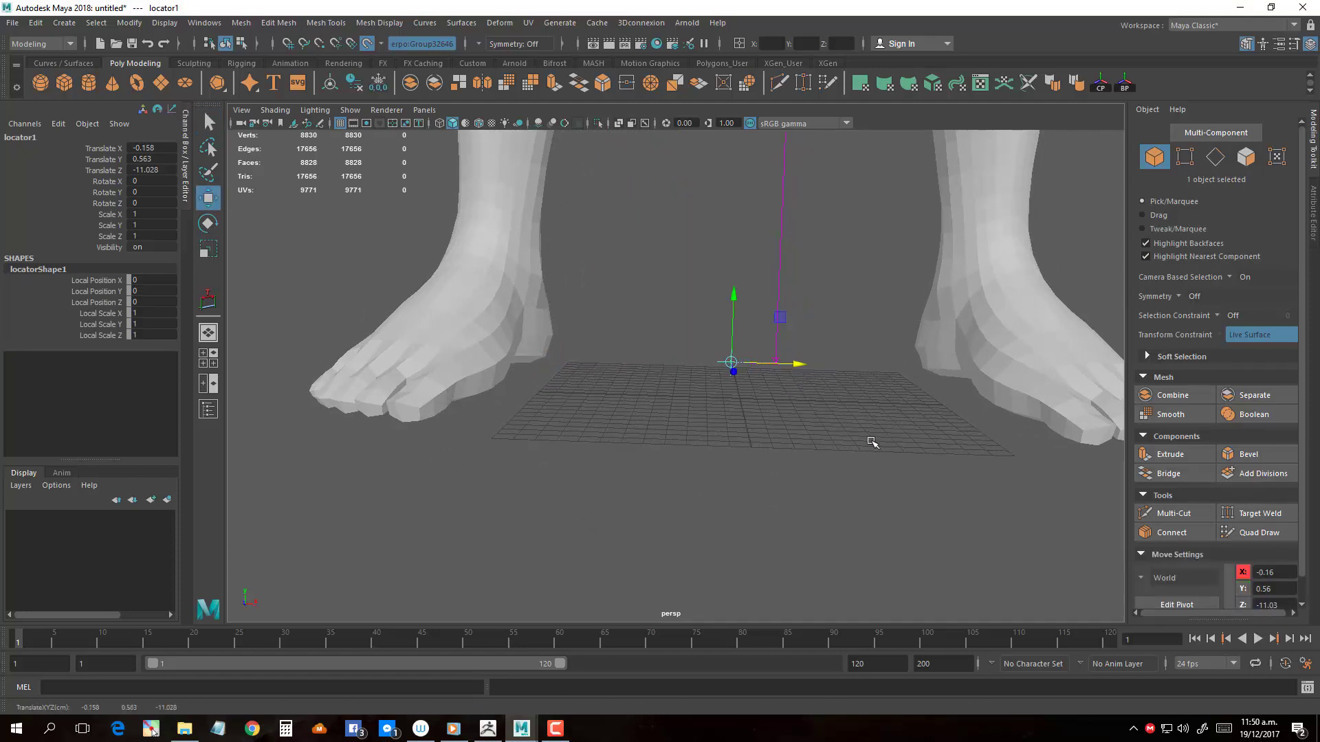
- In the front view, move locator1 to about X 0, Y 0 so the height reads 149.99
key("space")
key("space")
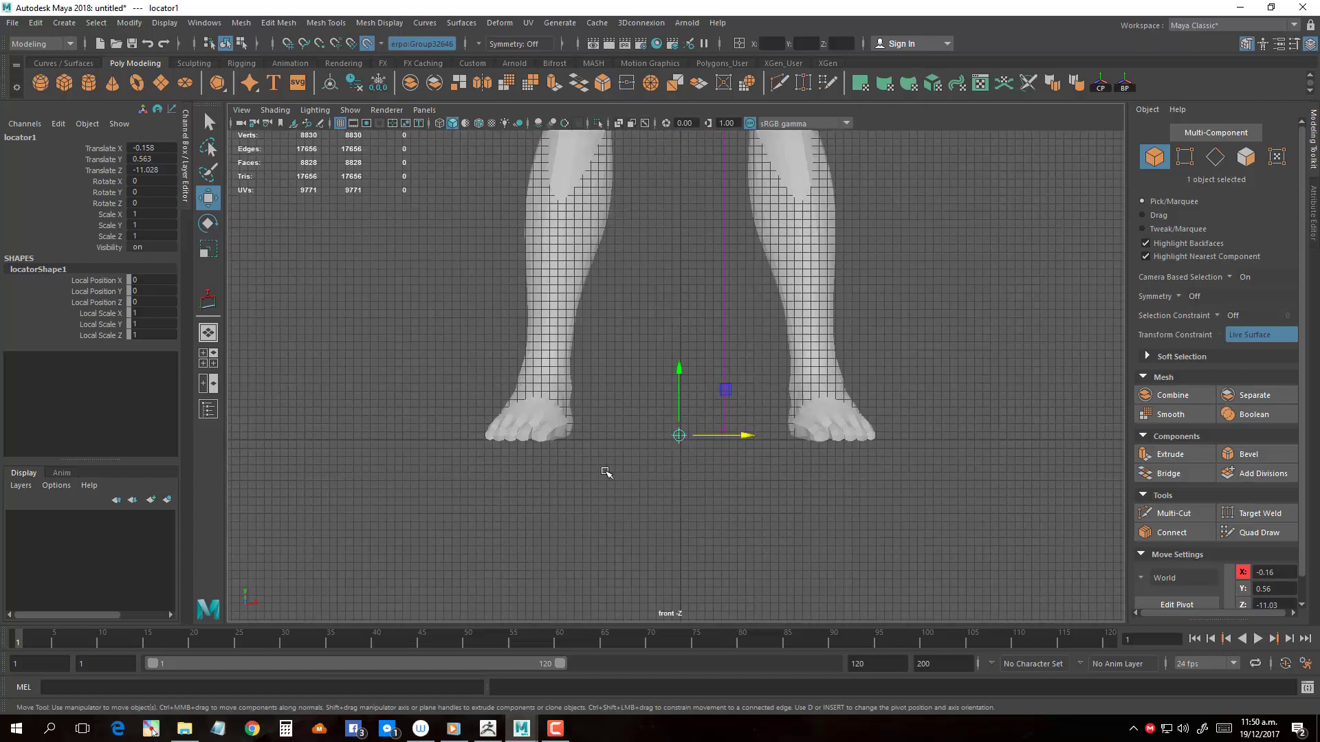
scroll(605, 472, "up", 2)
scroll(698, 421, "up", 5)
scroll(654, 382, "up", 2)
scroll(627, 274, "up", 2)
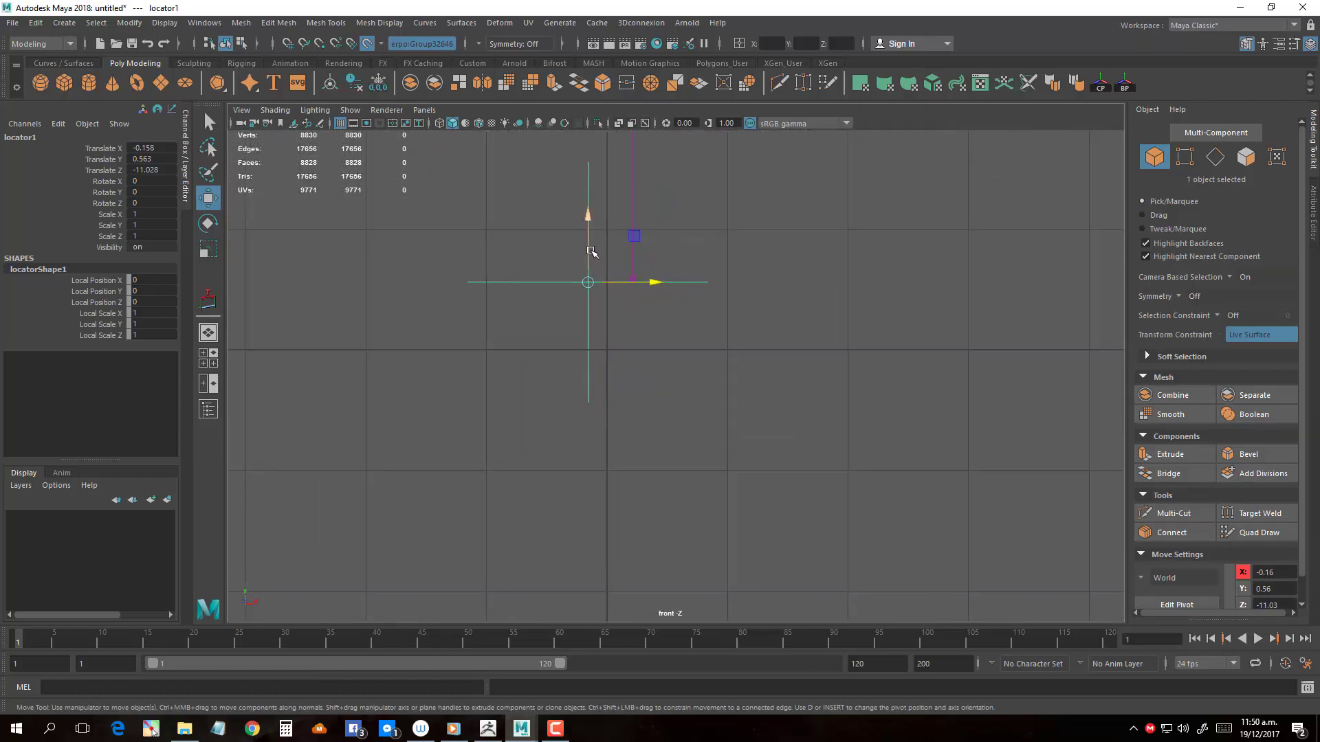
left_click_drag(590, 252, 590, 317)
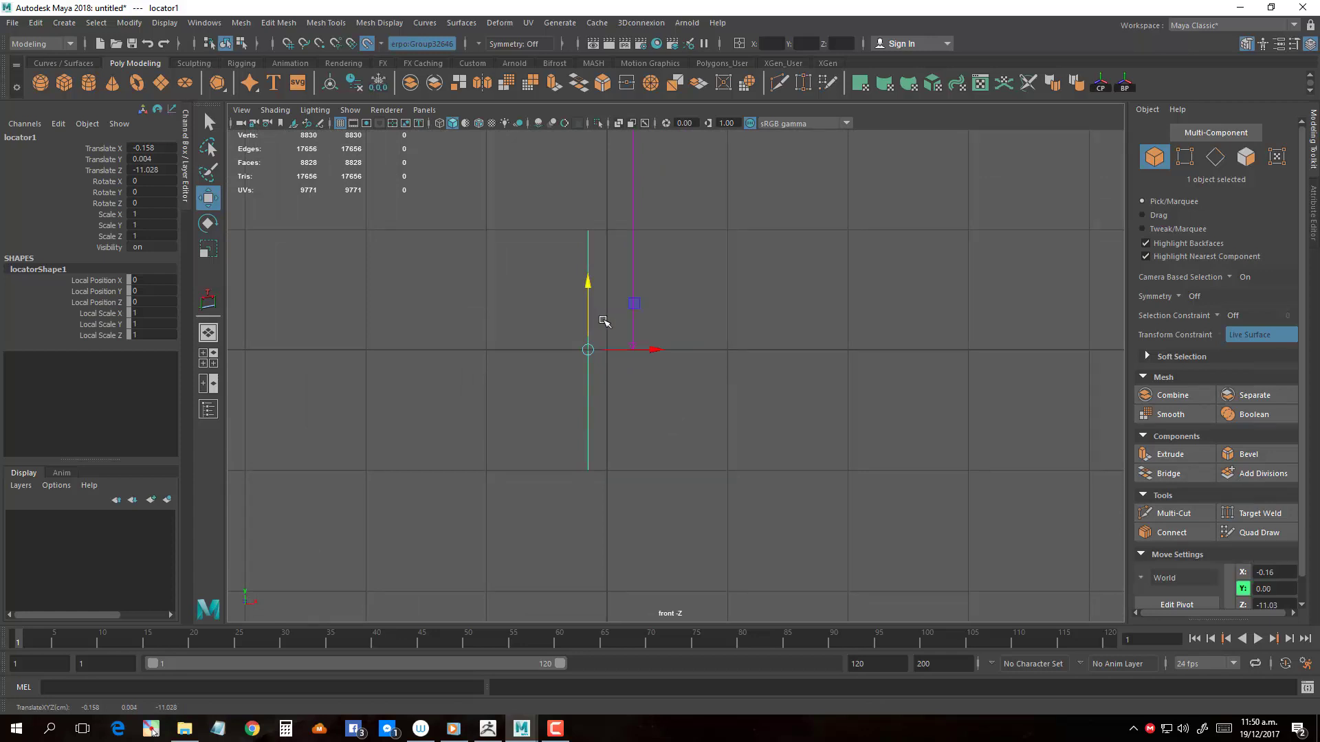
scroll(591, 322, "up", 1)
scroll(565, 324, "up", 1)
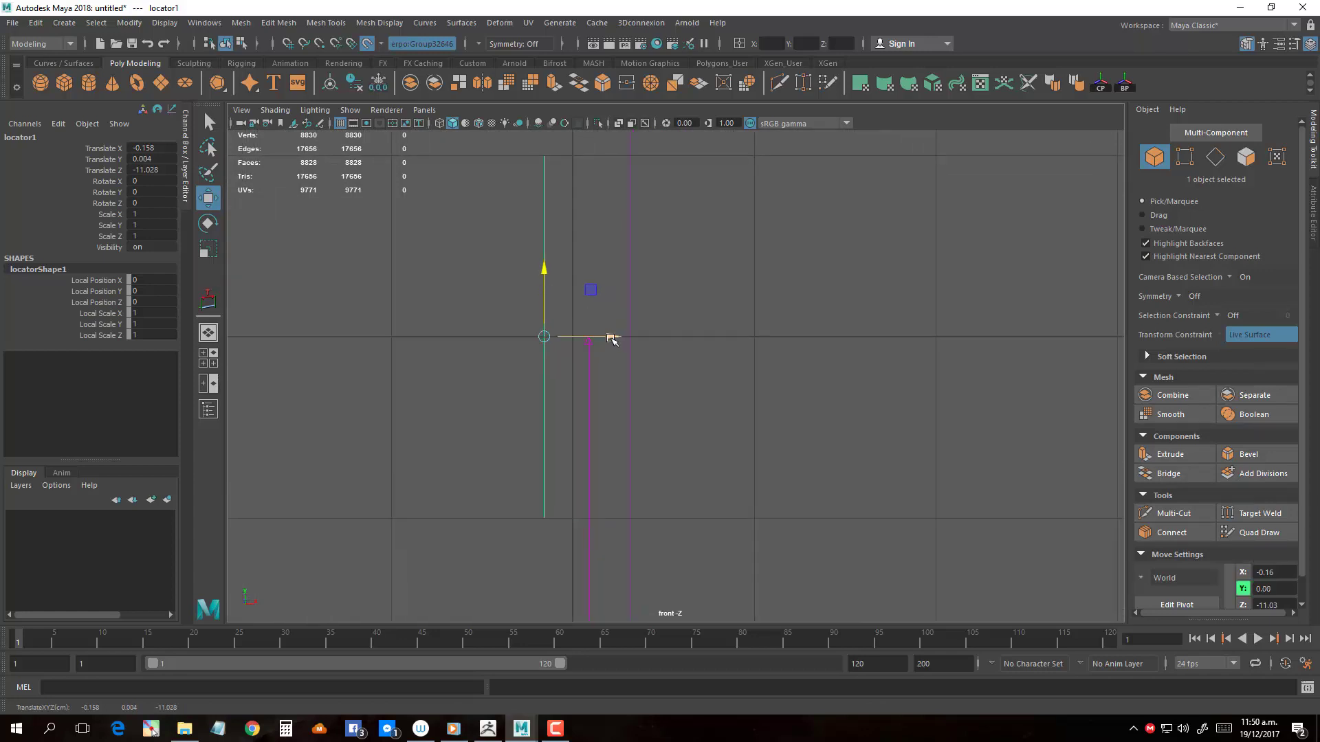
left_click_drag(611, 336, 639, 342)
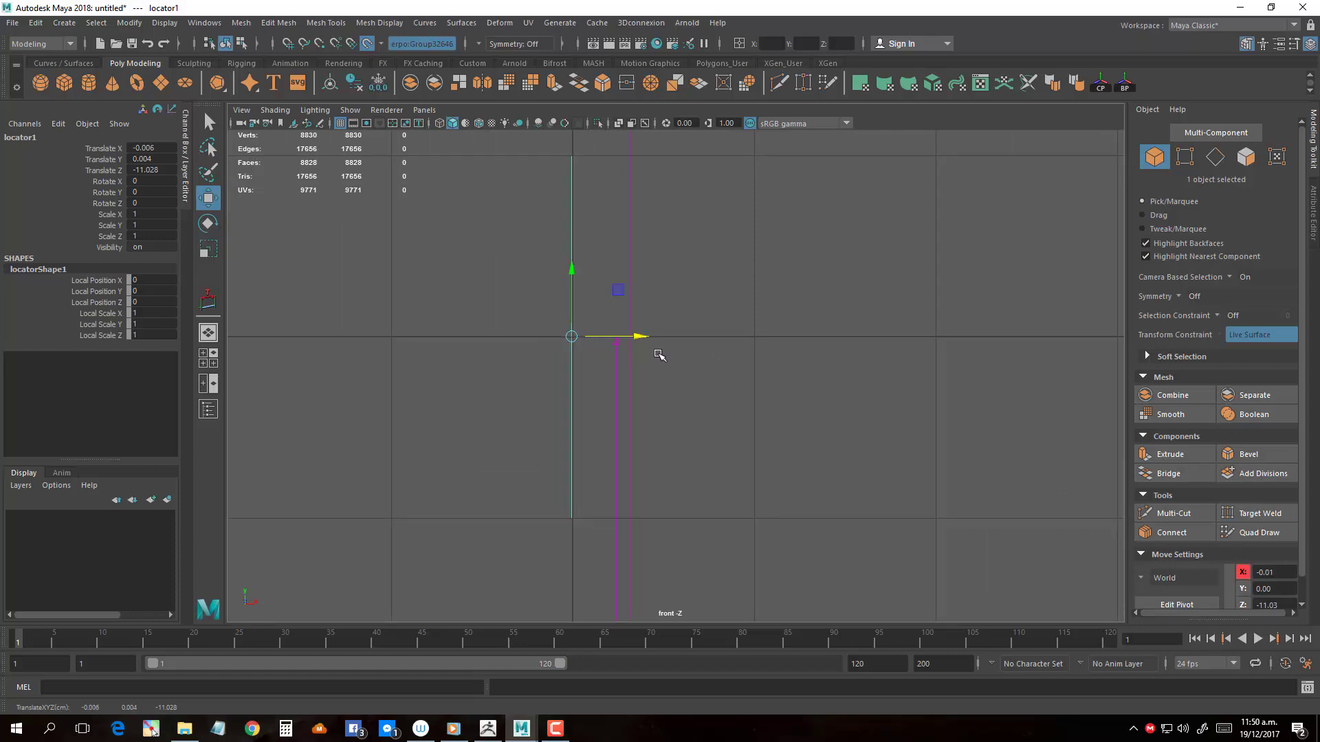
scroll(685, 357, "down", 2)
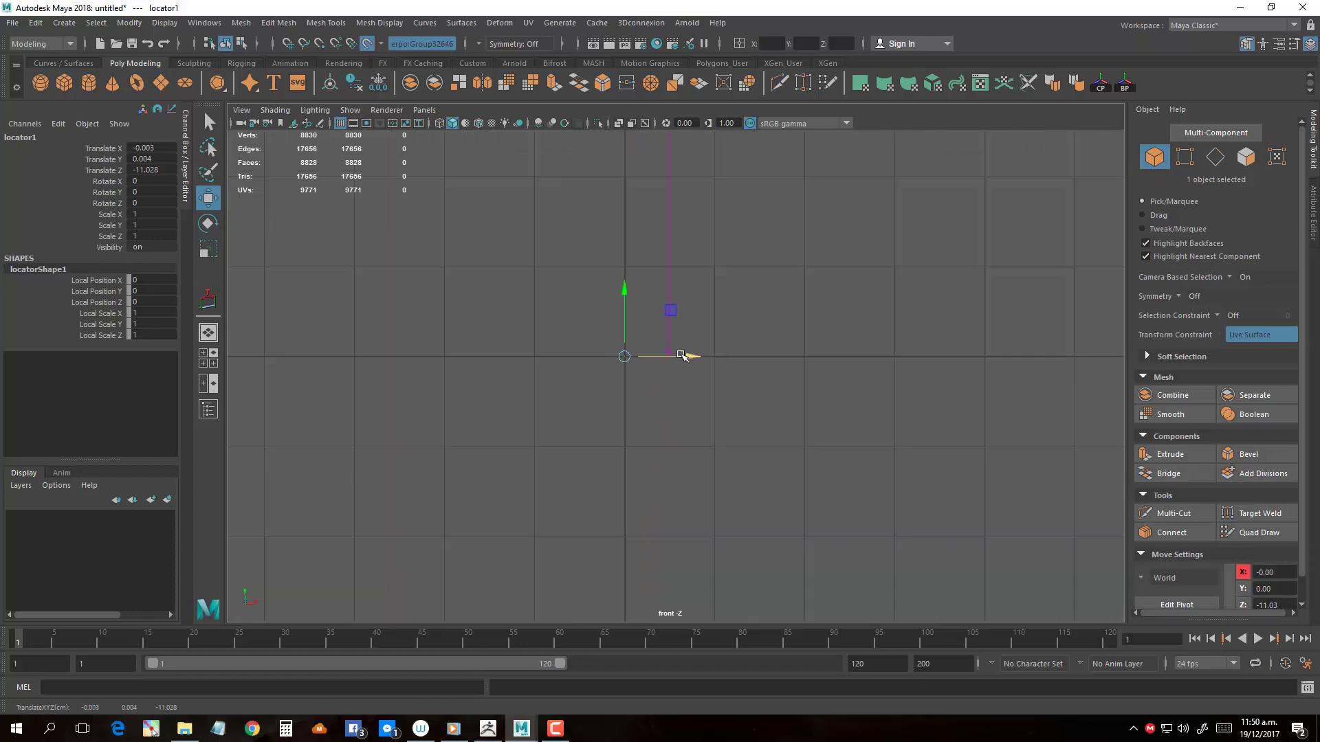
scroll(711, 364, "down", 2)
scroll(711, 364, "down", 3)
scroll(677, 440, "down", 1)
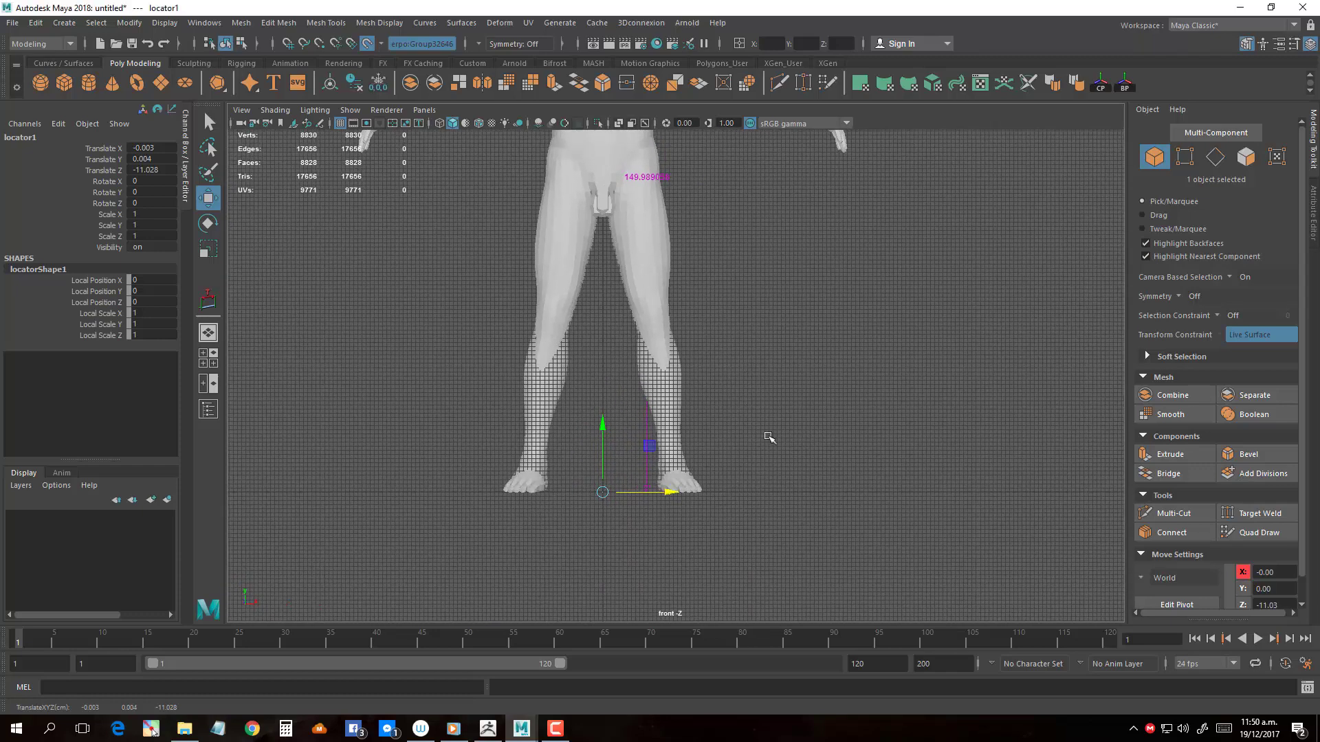
key("space")
key("space")
mouse_move(834, 326)
left_mouse_down("alt")
mouse_move(749, 342)
mouse_move(766, 330)
mouse_move(753, 347)
mouse_move(716, 338)
left_mouse_up("alt")
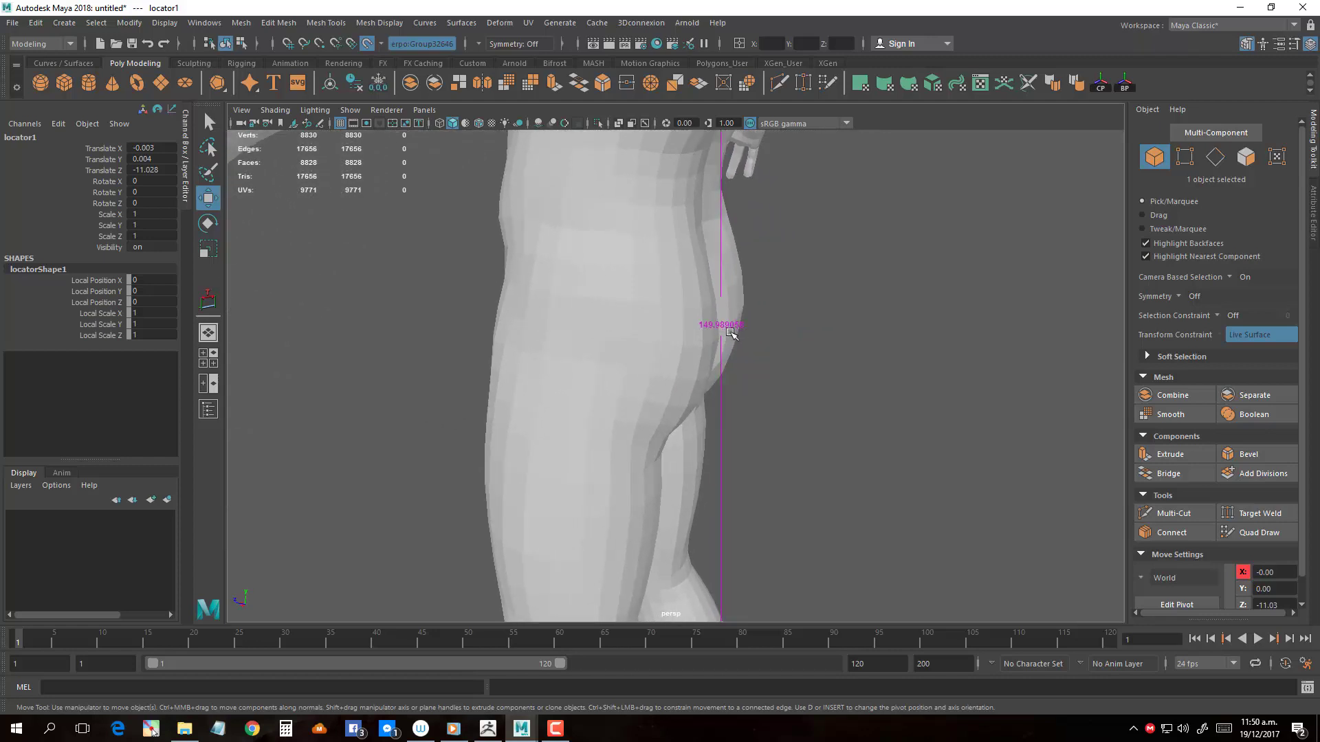
mouse_move(717, 333)
left_mouse_down("alt")
mouse_move(677, 309)
mouse_move(610, 304)
mouse_move(532, 260)
left_mouse_up("alt")
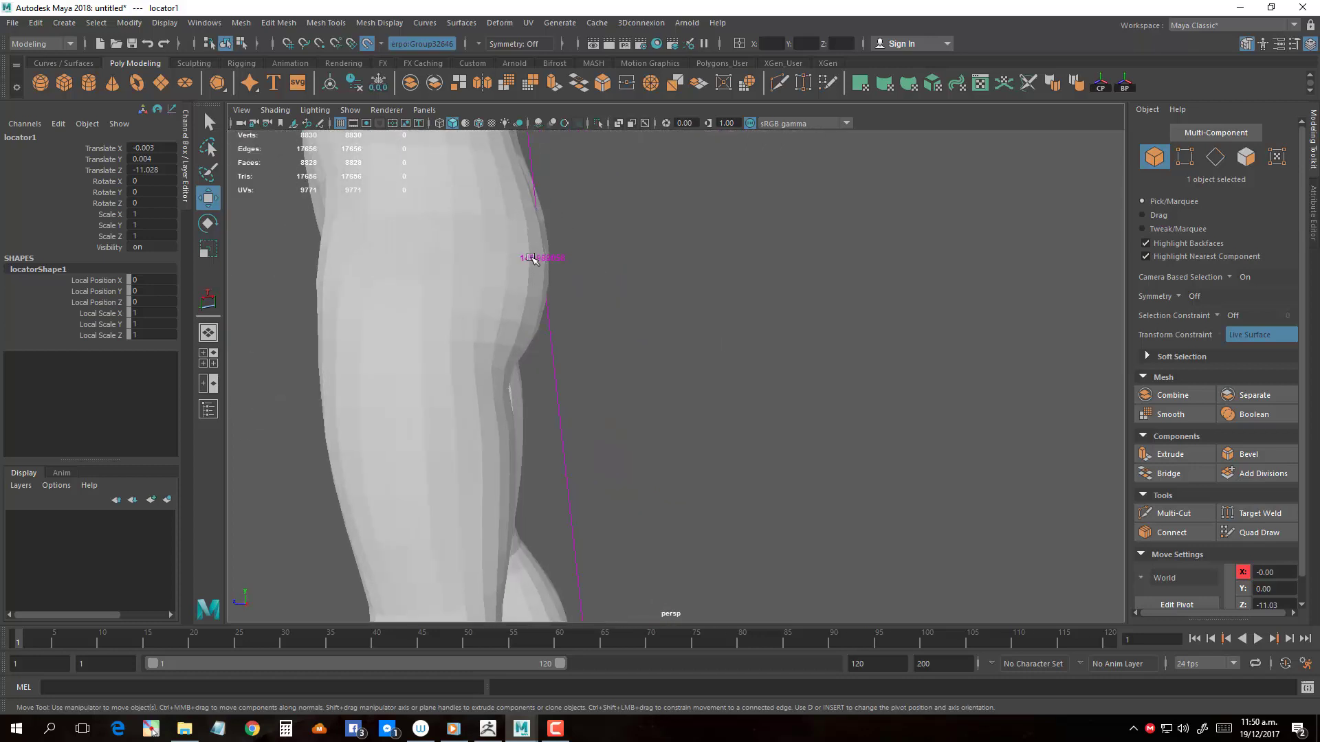
- Set the Linear working unit to meter in Preferences and save, so the height reads about 1.5
left_click(201, 23)
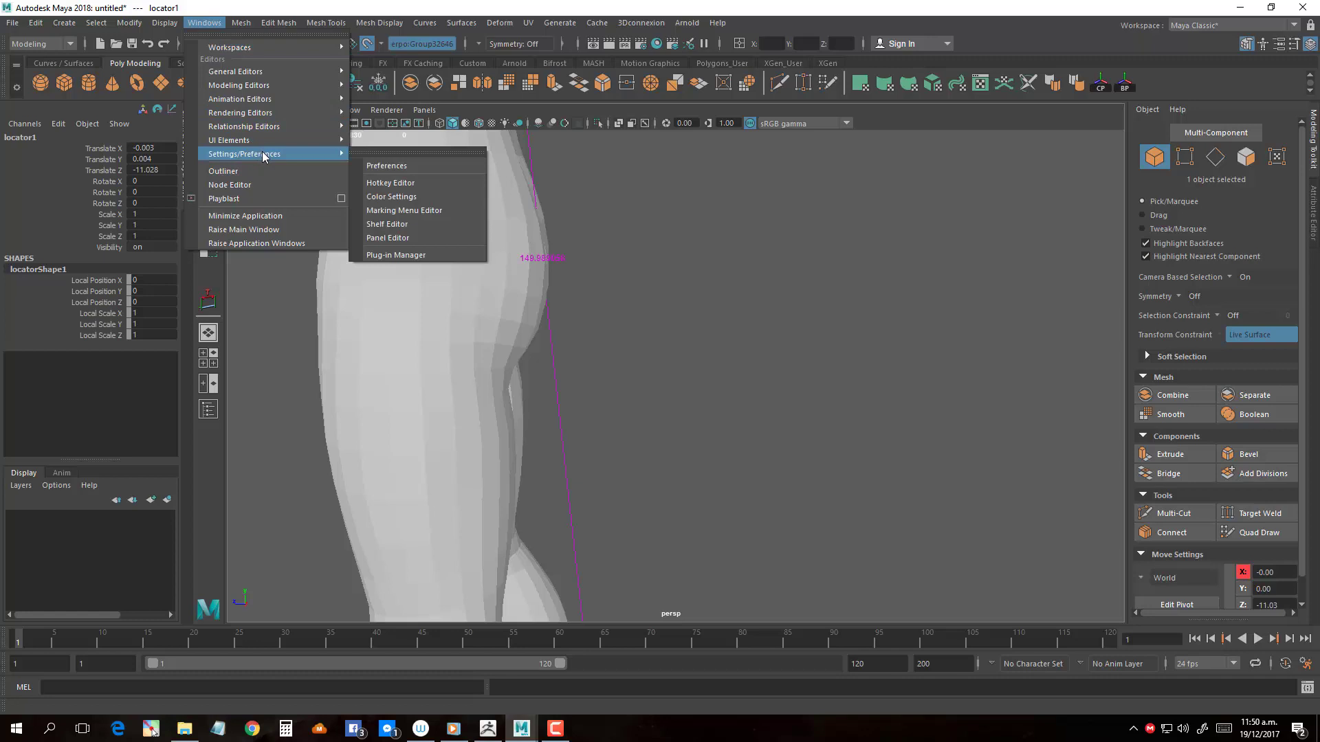
left_click(377, 162)
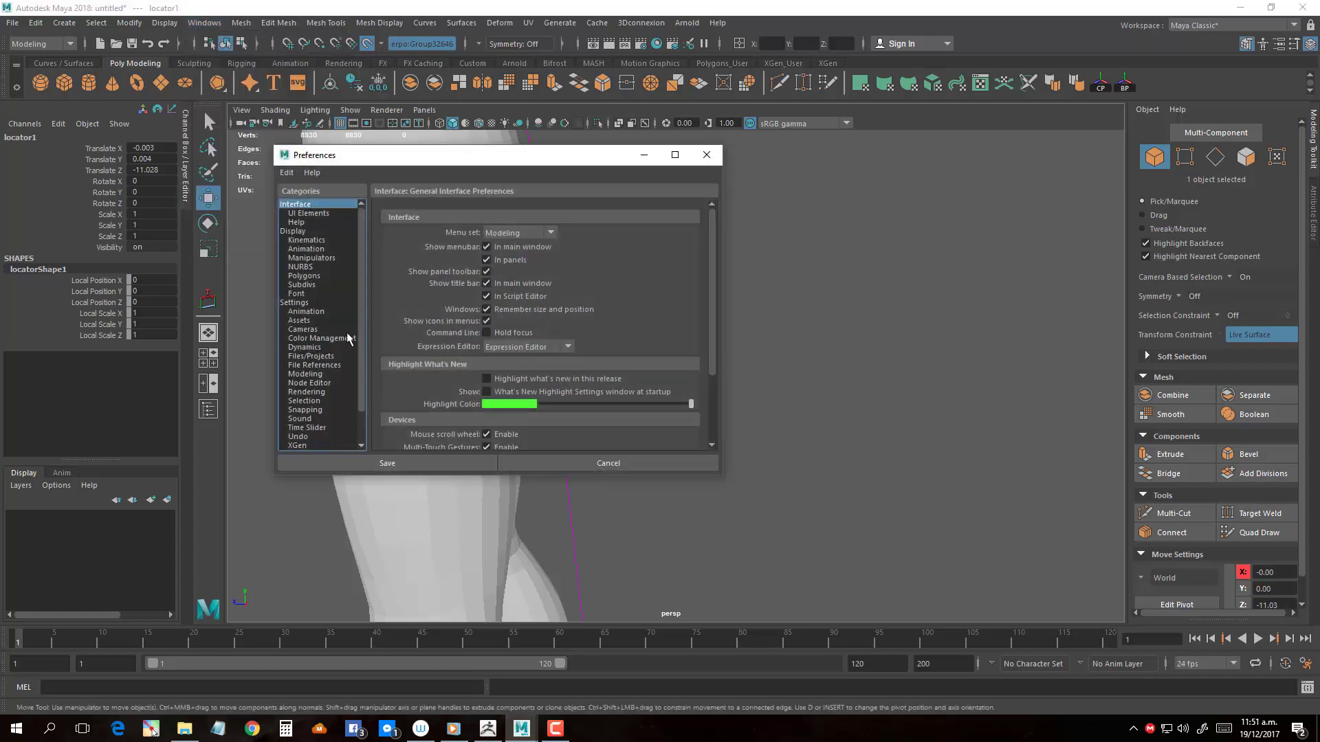
left_click(296, 303)
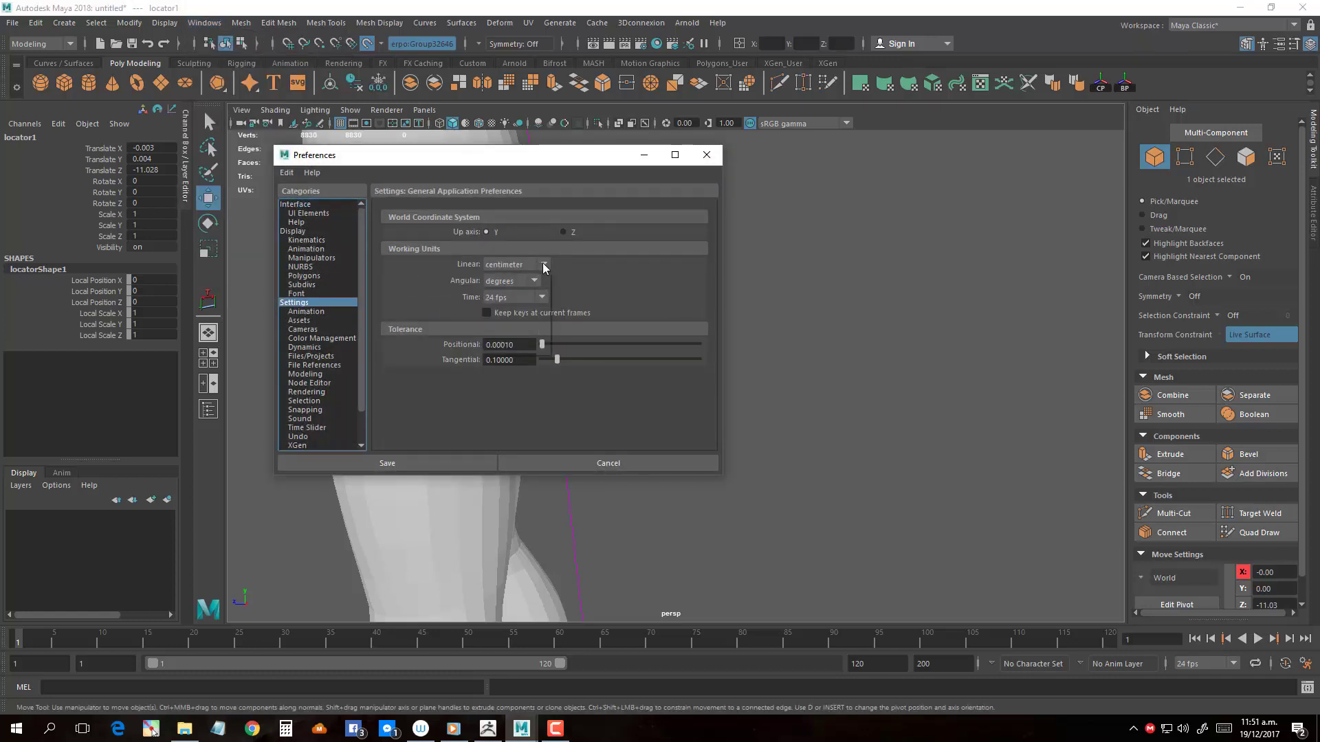
left_click(534, 267)
left_click(502, 308)
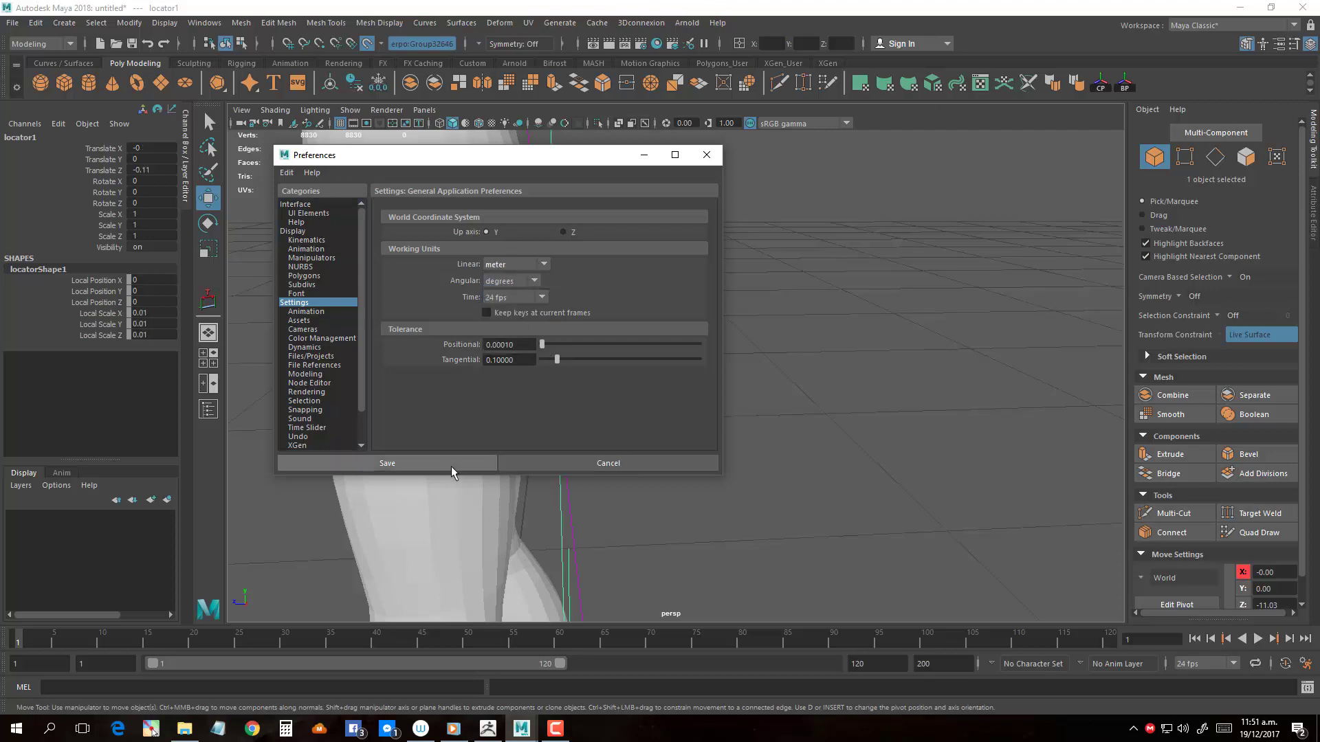
left_click(459, 473)
left_click_drag(534, 313, 529, 284, "alt")
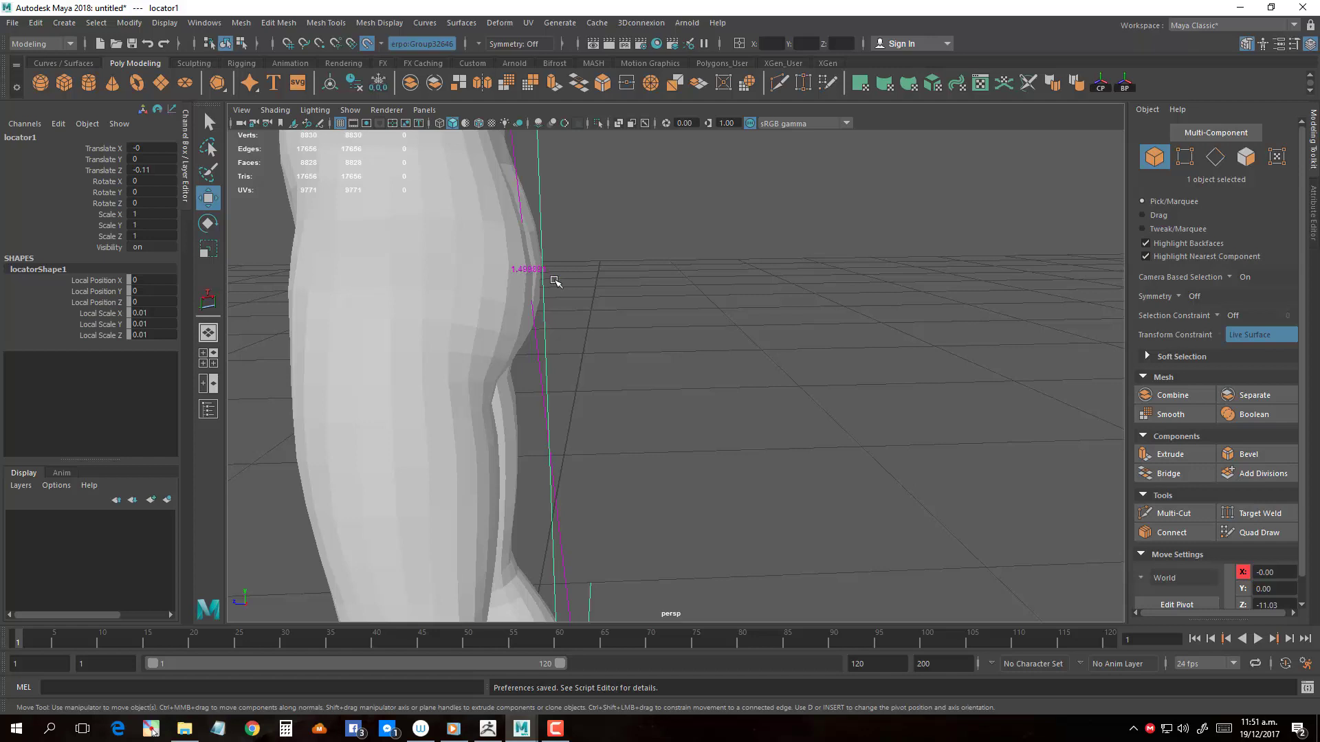
left_click_drag(556, 281, 539, 286, "alt")
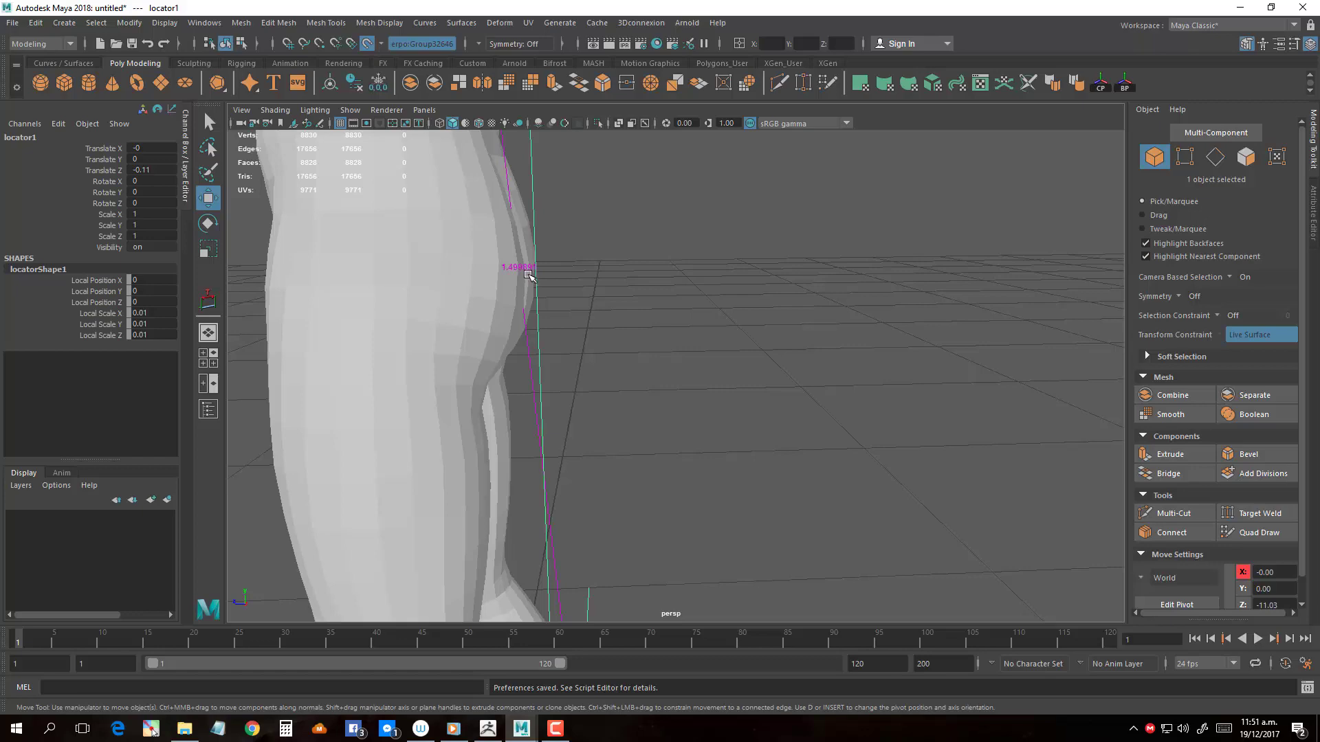
scroll(536, 276, "down", 2)
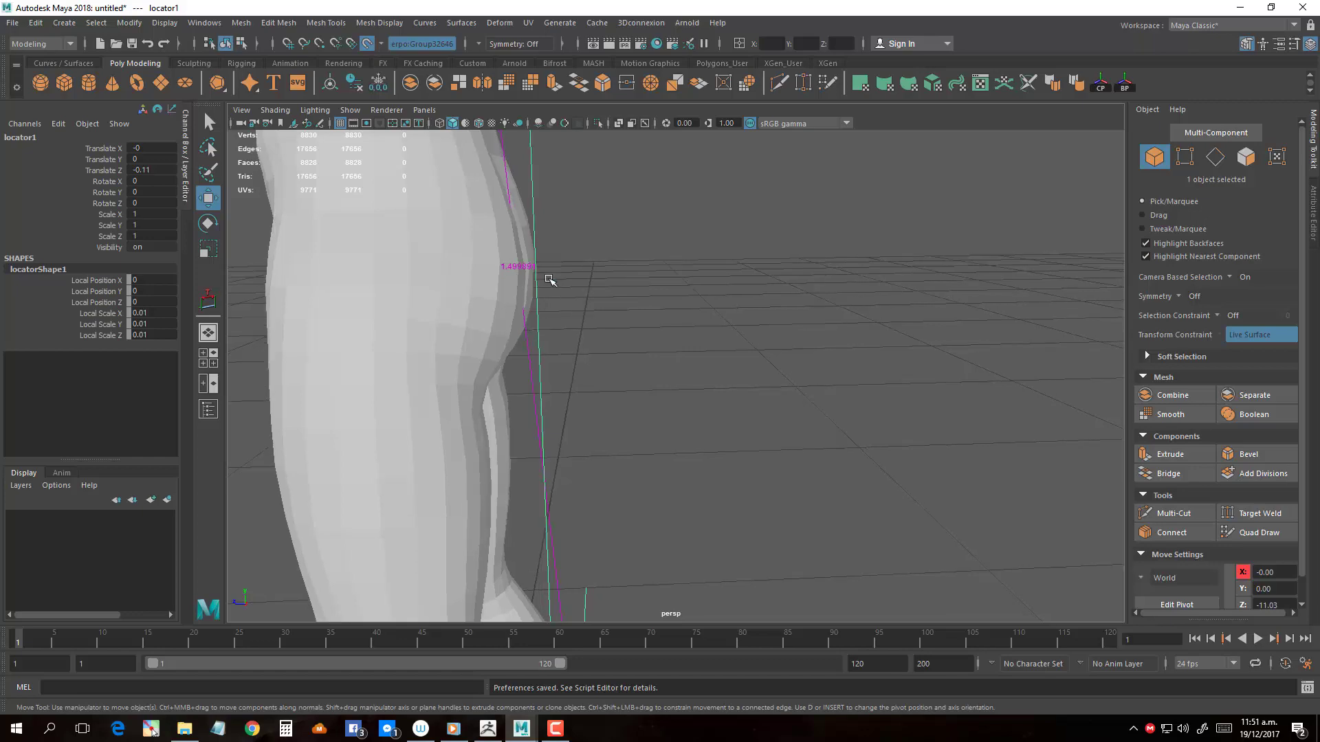
scroll(564, 289, "down", 4)
scroll(597, 344, "down", 3)
scroll(631, 398, "down", 2)
left_click_drag(698, 447, 666, 258, "alt")
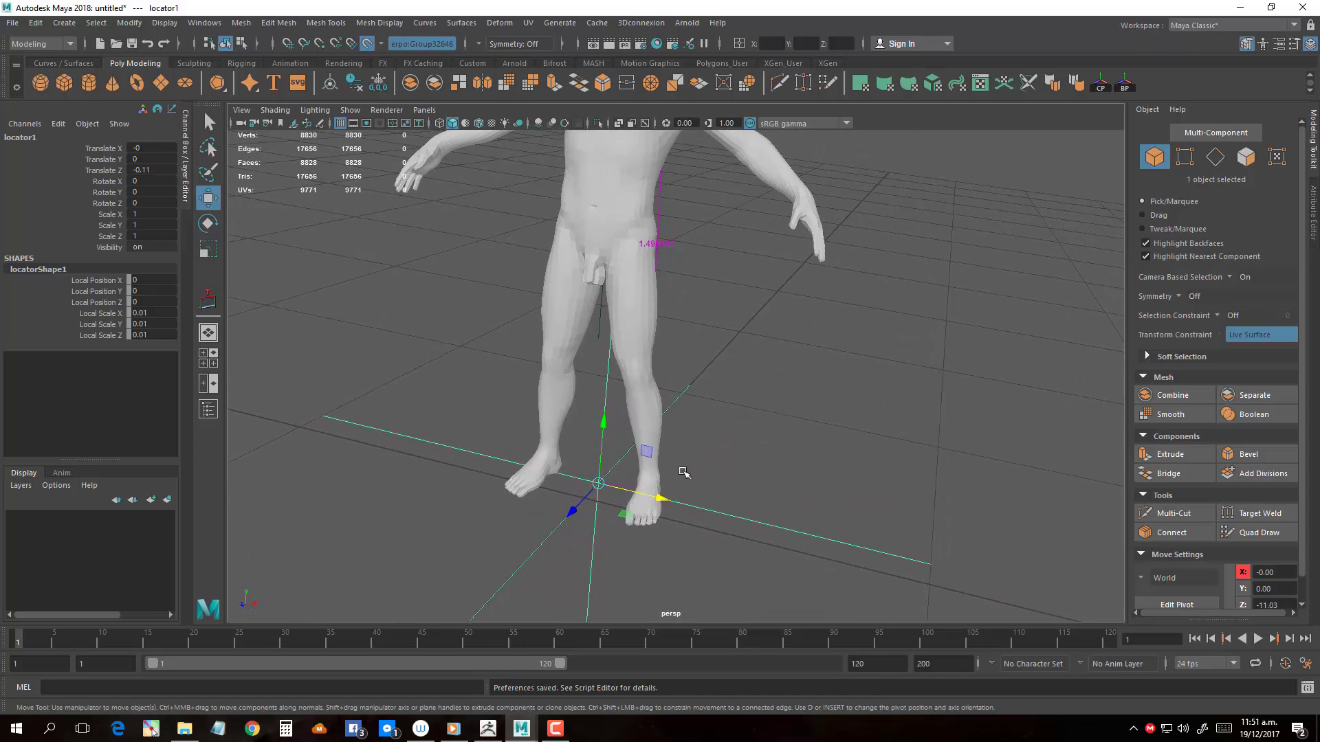
mouse_move(684, 472)
left_mouse_down("alt")
mouse_move(486, 382)
mouse_move(532, 330)
mouse_move(686, 315)
mouse_move(664, 341)
mouse_move(401, 274)
left_mouse_up("alt")
scroll(664, 342, "down", 3)
scroll(663, 344, "down", 2)
scroll(661, 342, "up", 3)
scroll(660, 339, "up", 2)
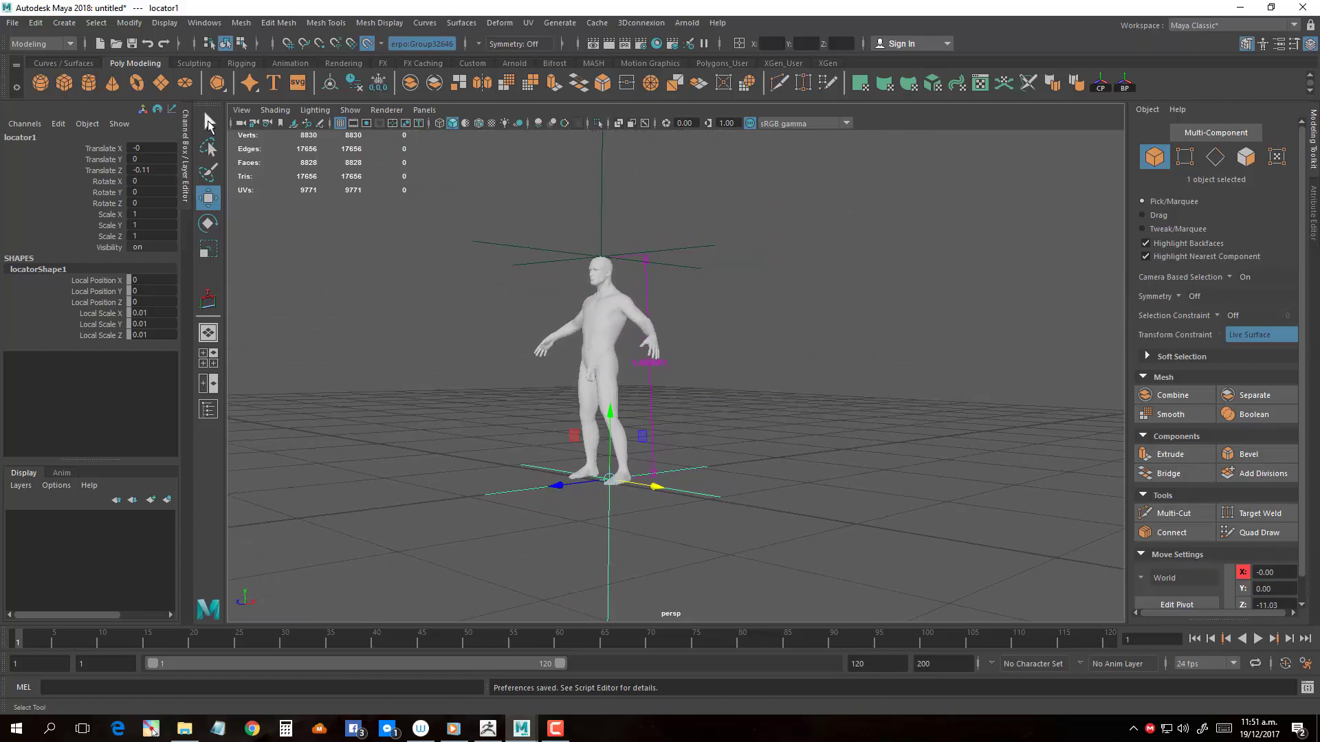
left_click(208, 122)
left_click_drag(816, 575, 411, 118)
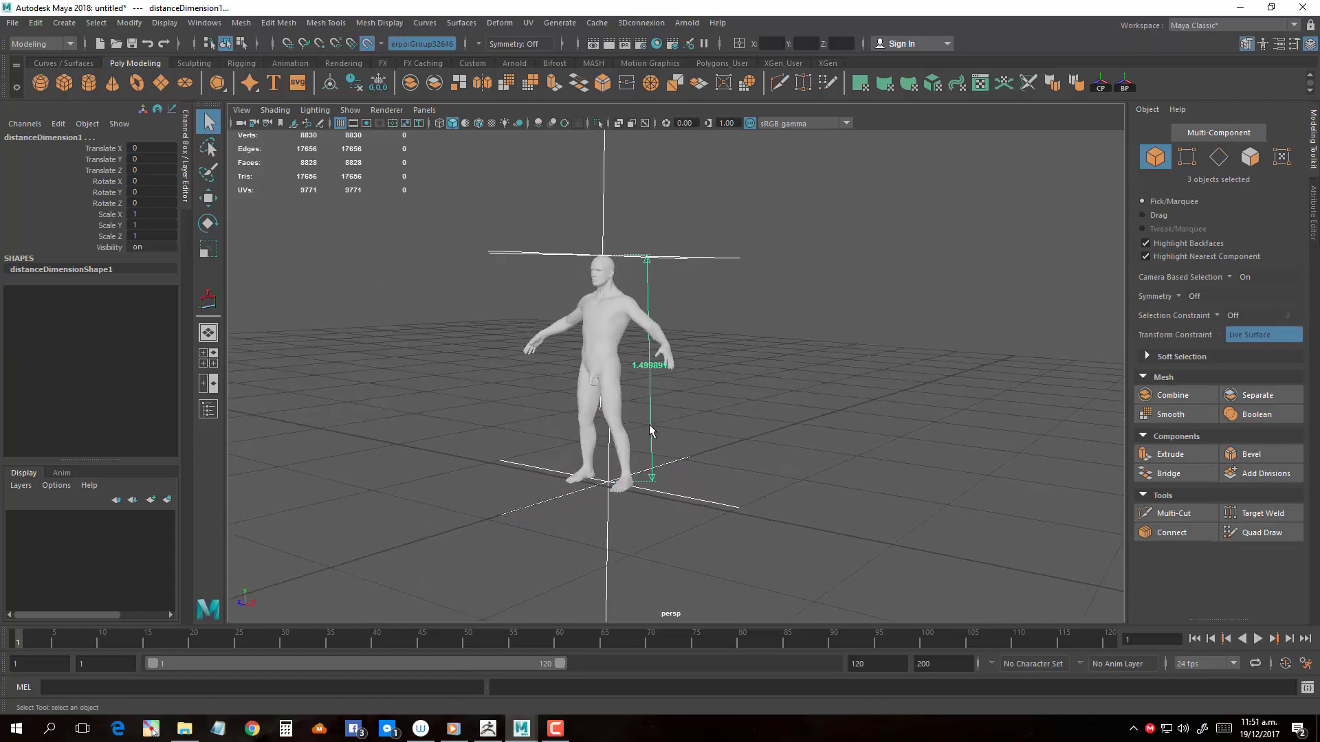
- Turn off the live surface and put the body and measurement into a new display layer
key("ctrl+z")
key("ctrl+z")
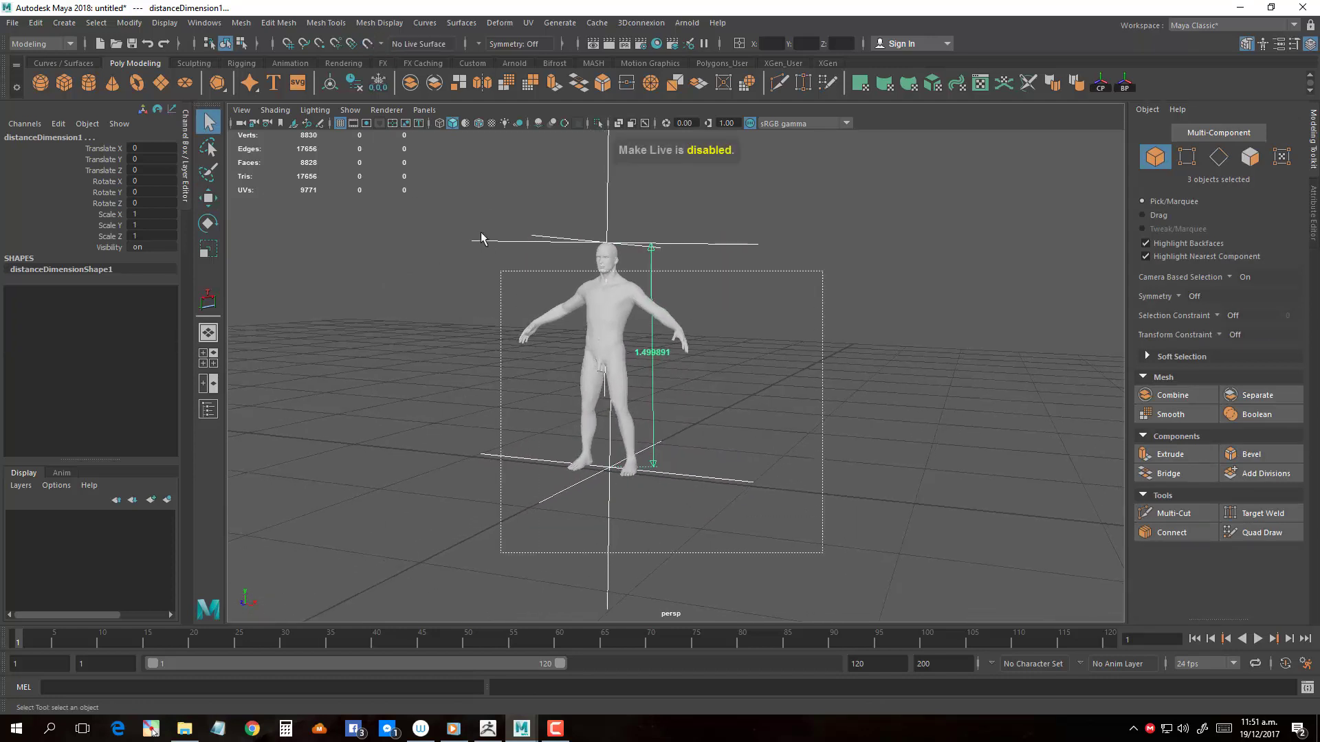
left_click_drag(482, 238, 499, 252, "shift")
left_click(167, 500)
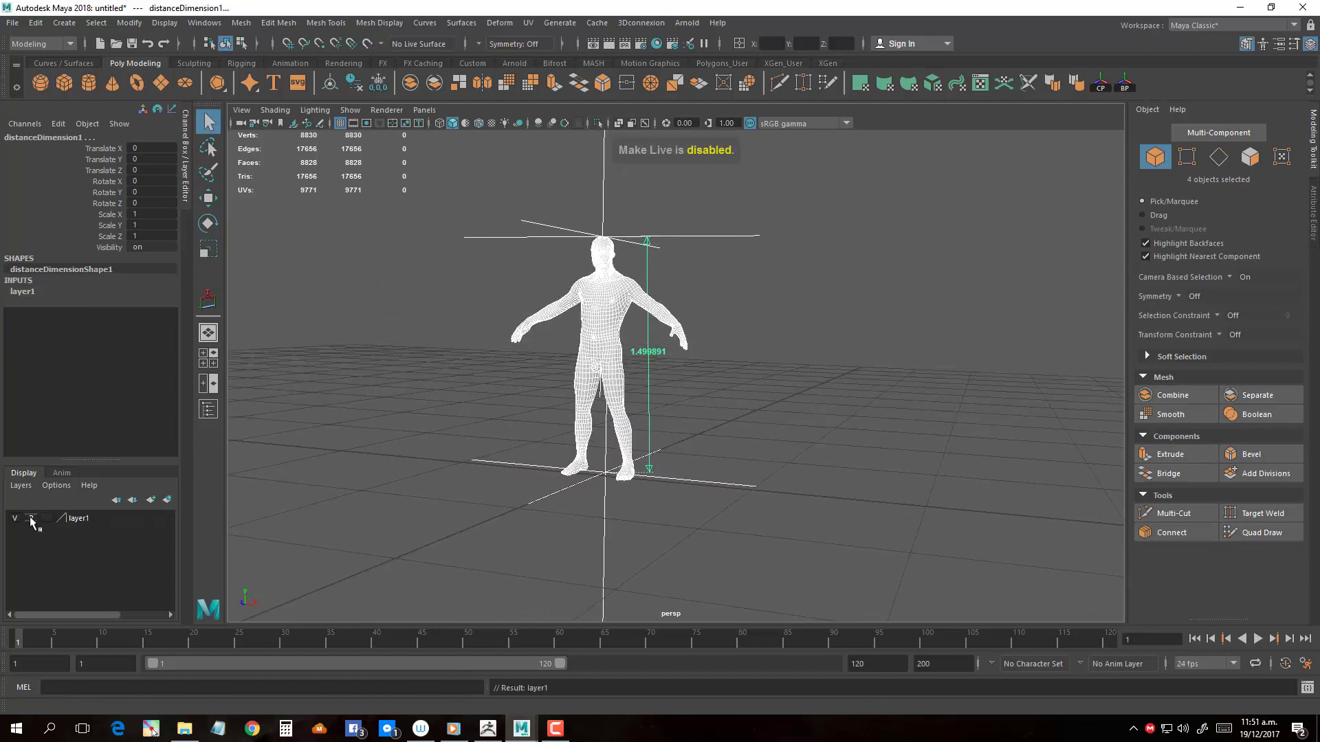
- Export only the body mesh to the Desktop as cuerpo_base OBJ via Export Selection
left_click(432, 442)
left_click(578, 335)
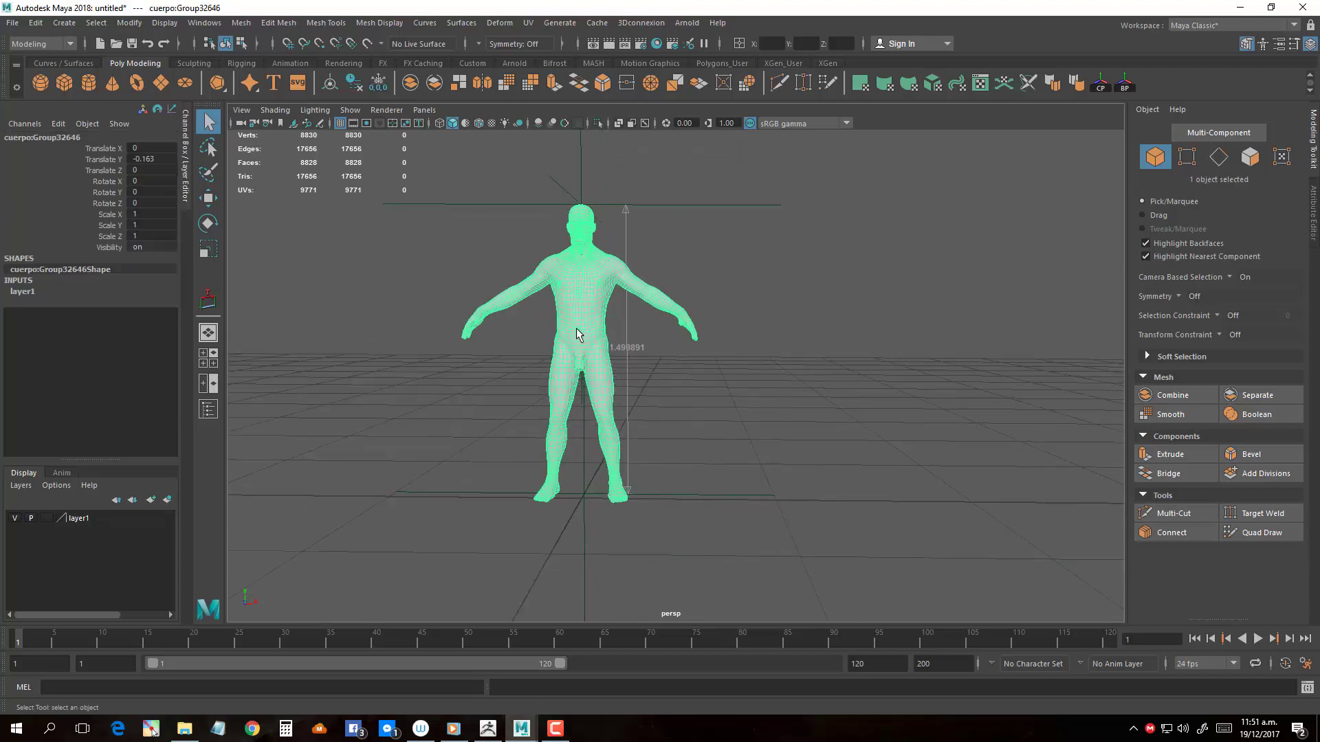
scroll(570, 336, "up", 1)
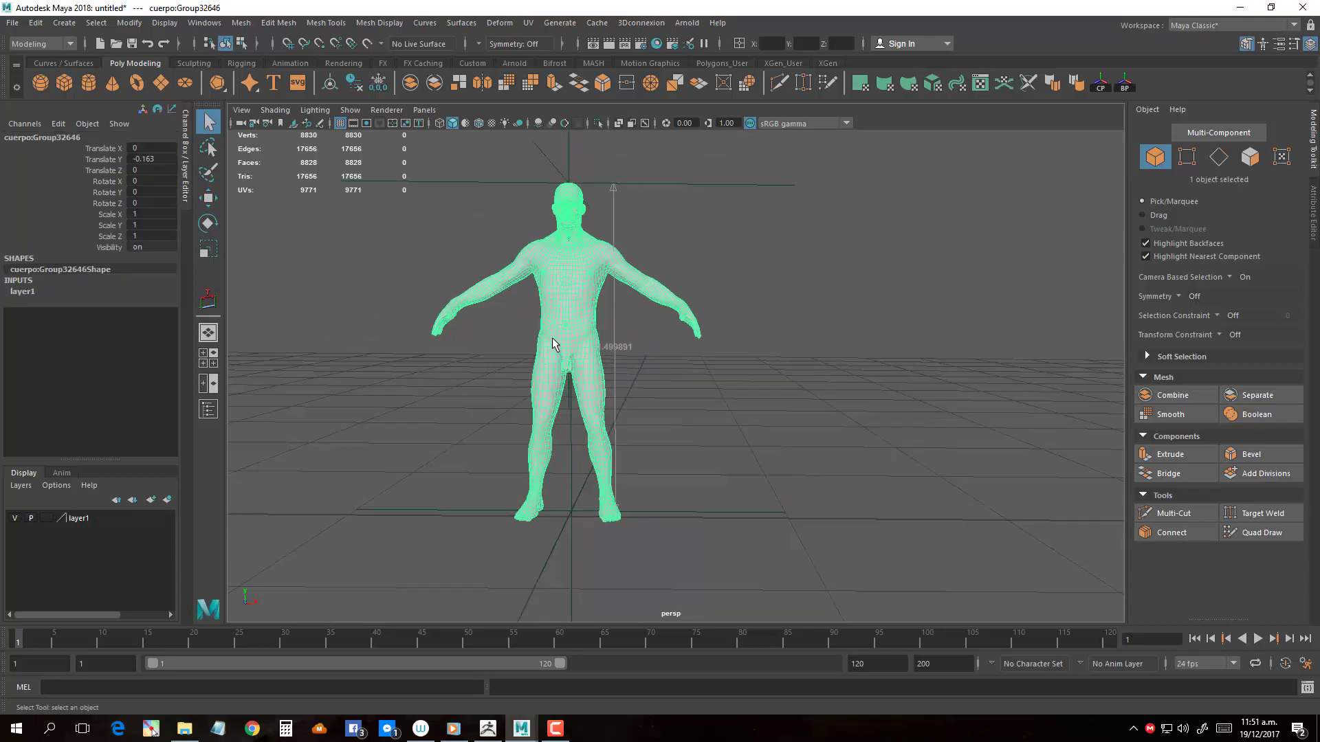
left_click(13, 23)
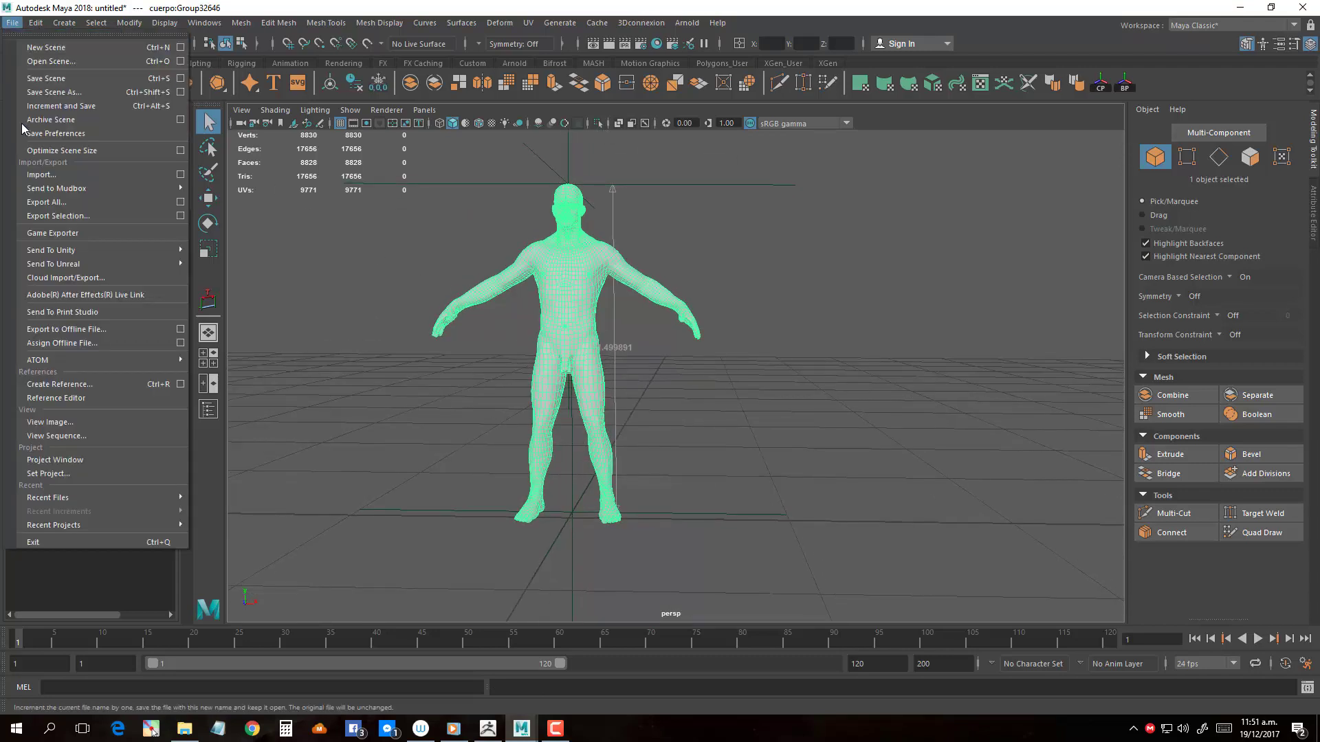
left_click(94, 220)
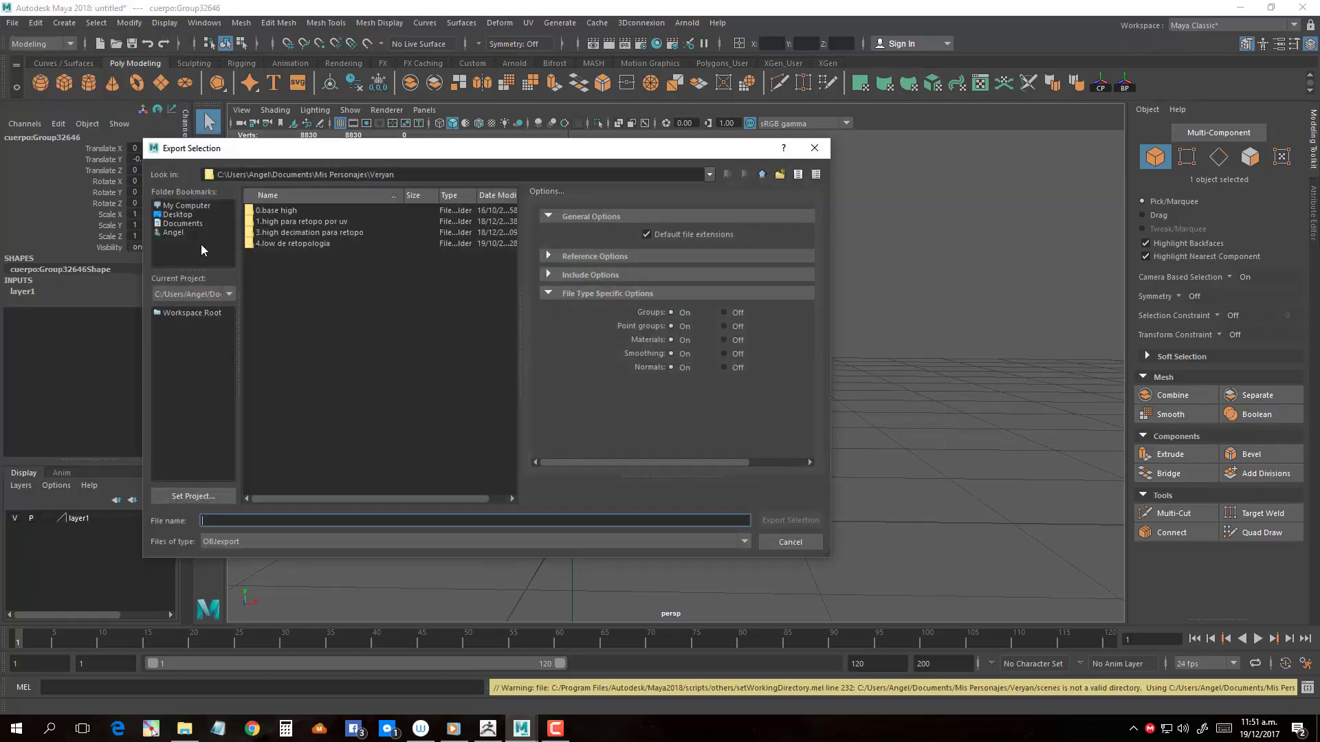
left_click(180, 214)
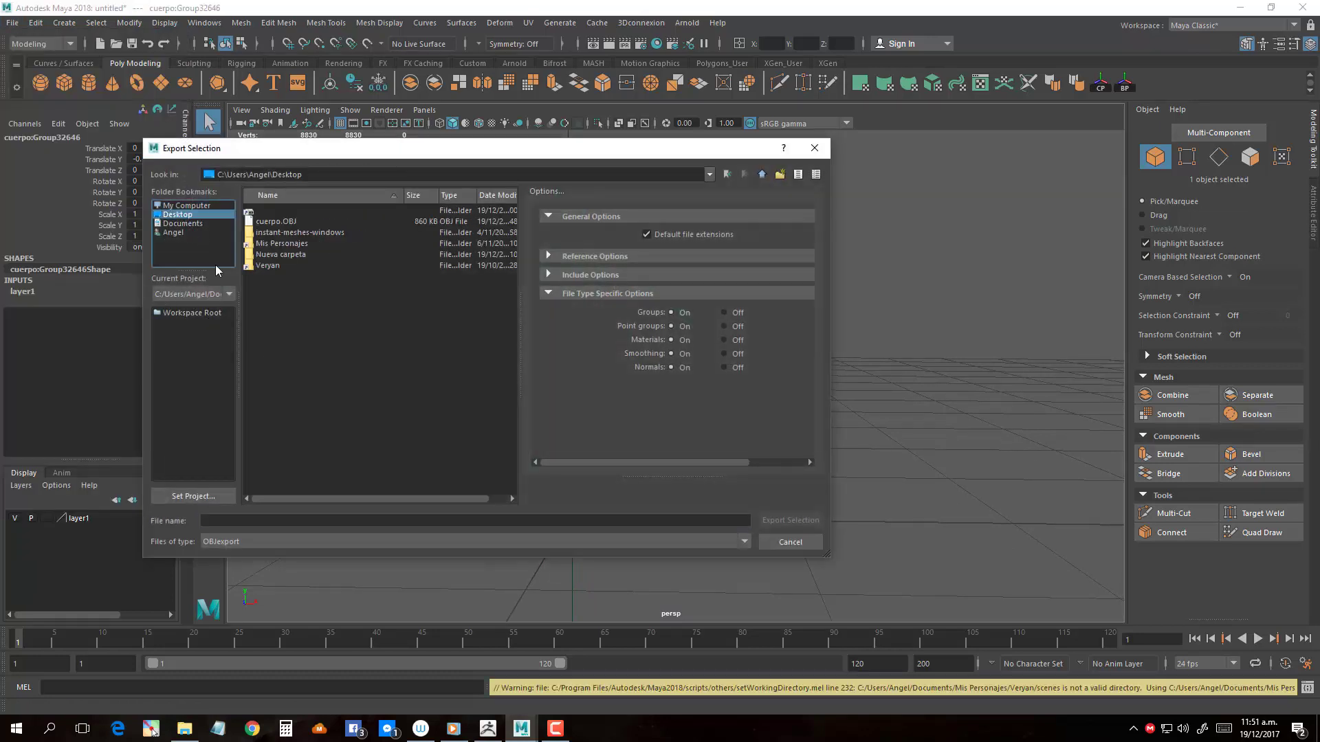
left_click(255, 522)
type("cu")
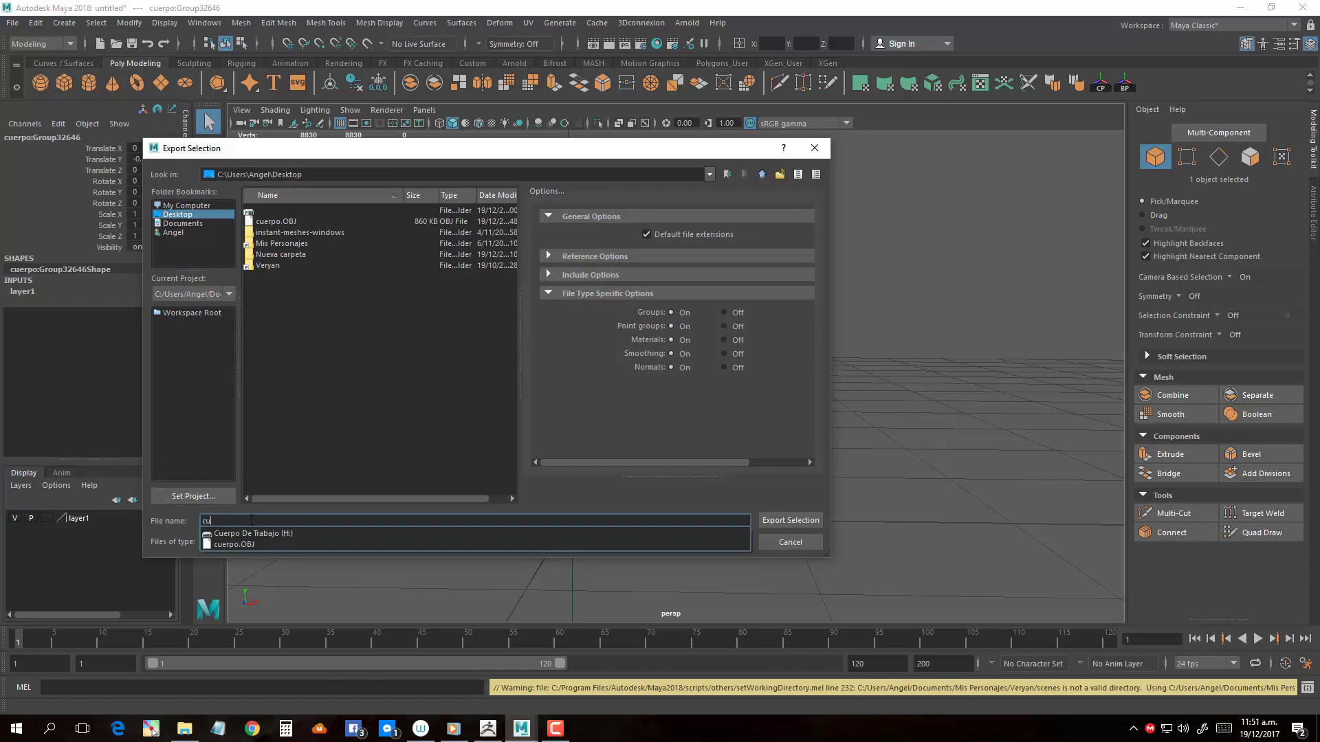
type("erpo")
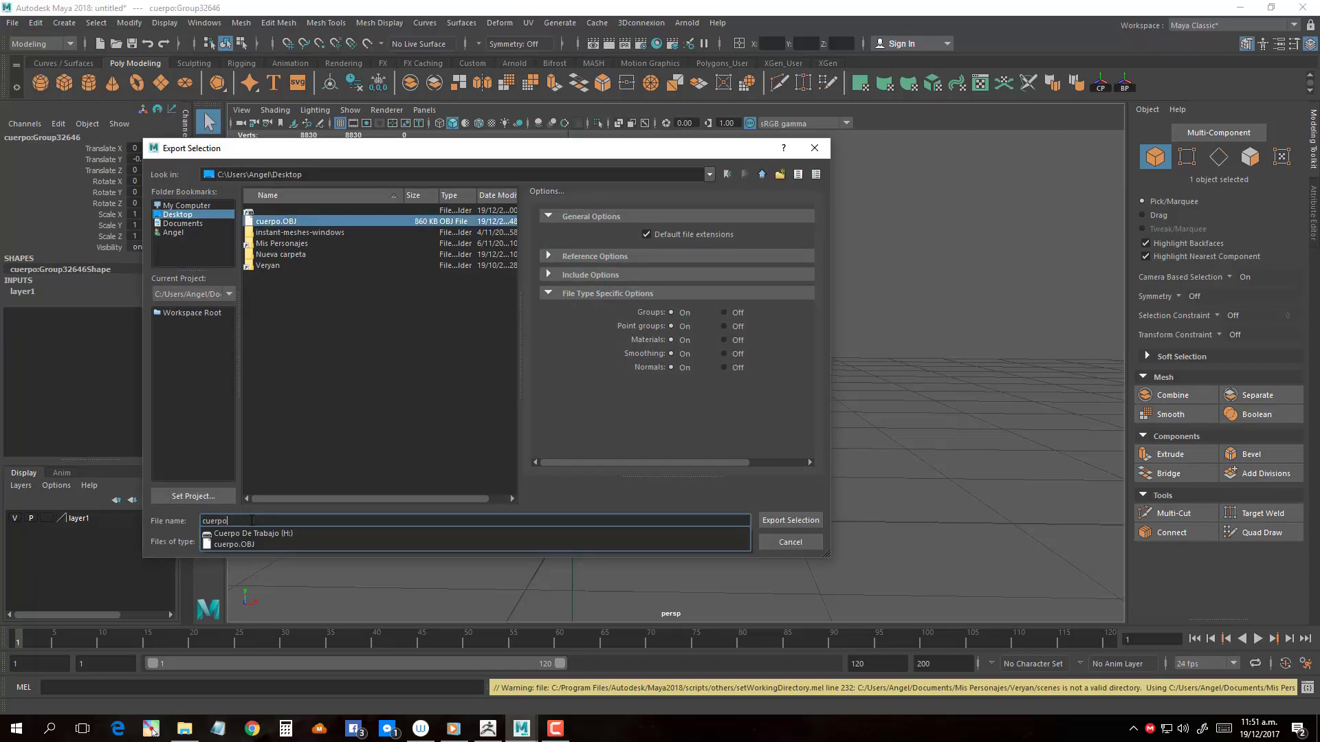
type("_base")
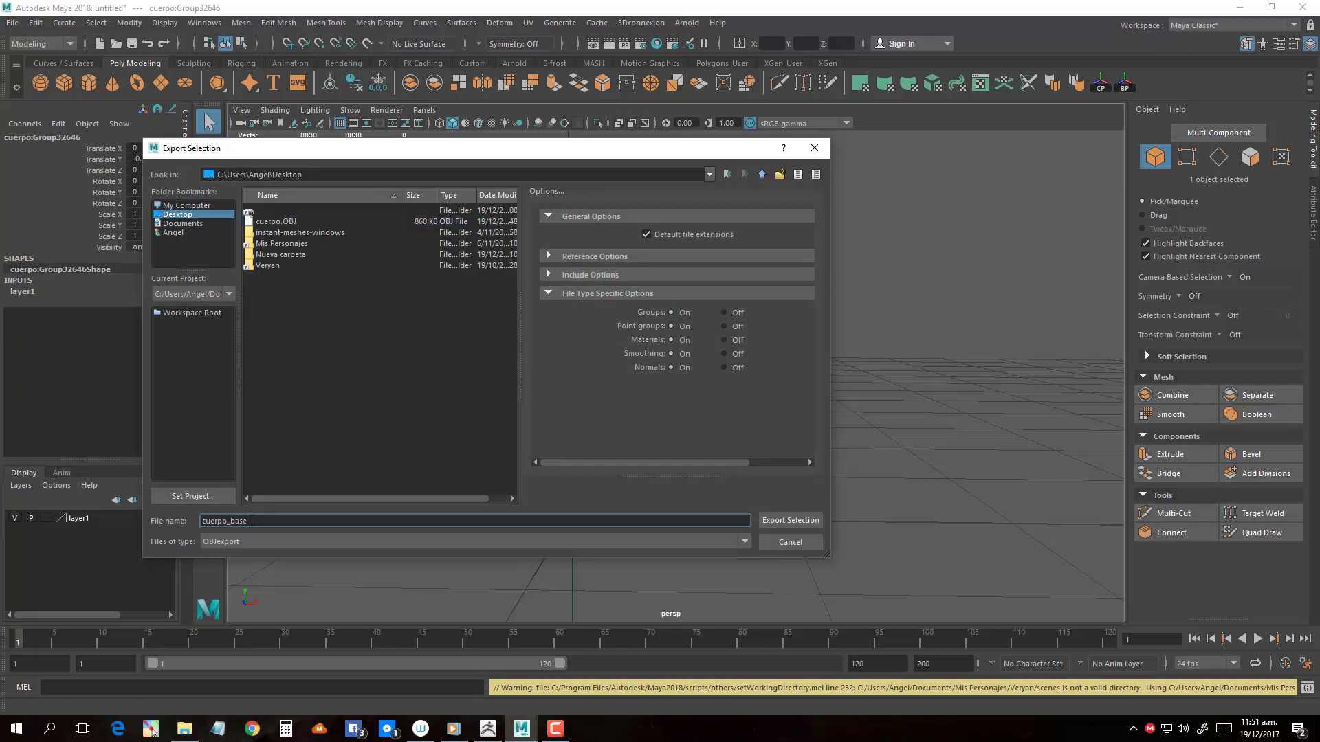
left_click(782, 521)
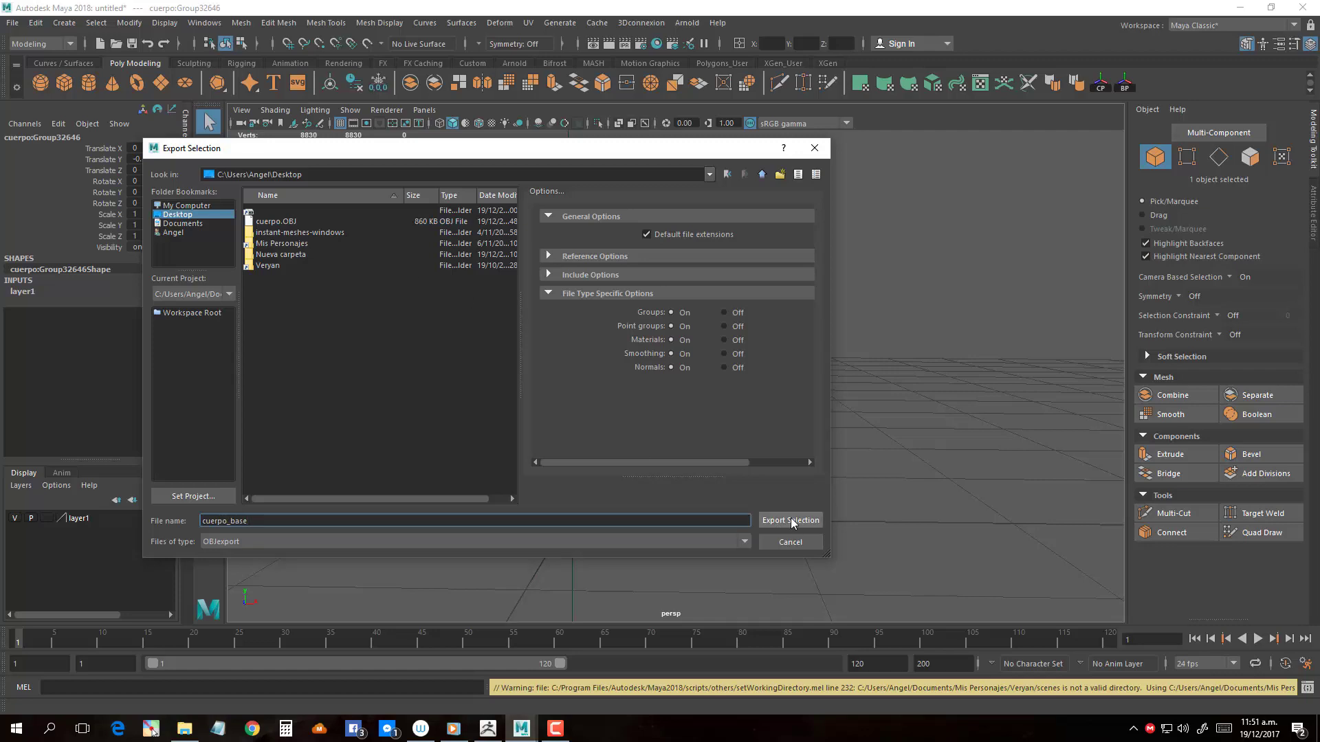
- Minimize Maya, bring ZBrush forward, and rotate and zoom in on the purple figure
left_click(1240, 8)
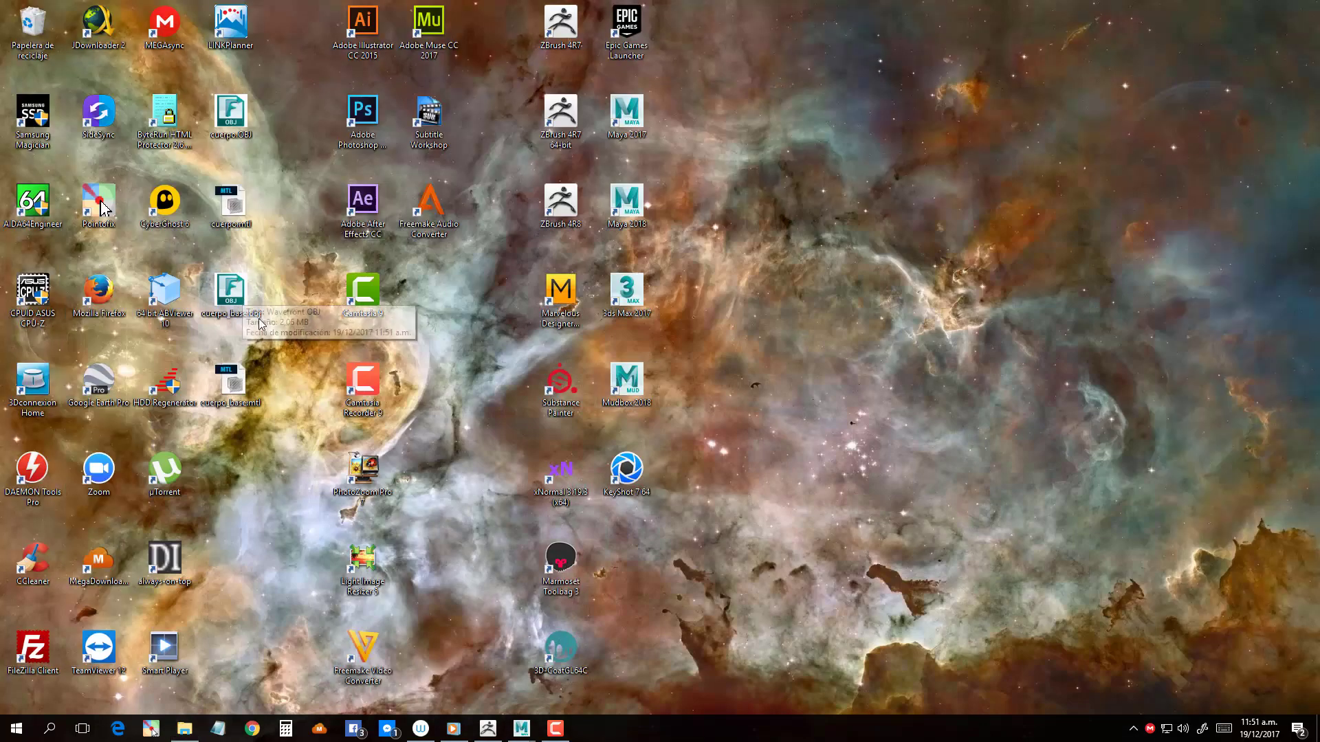
left_click(488, 730)
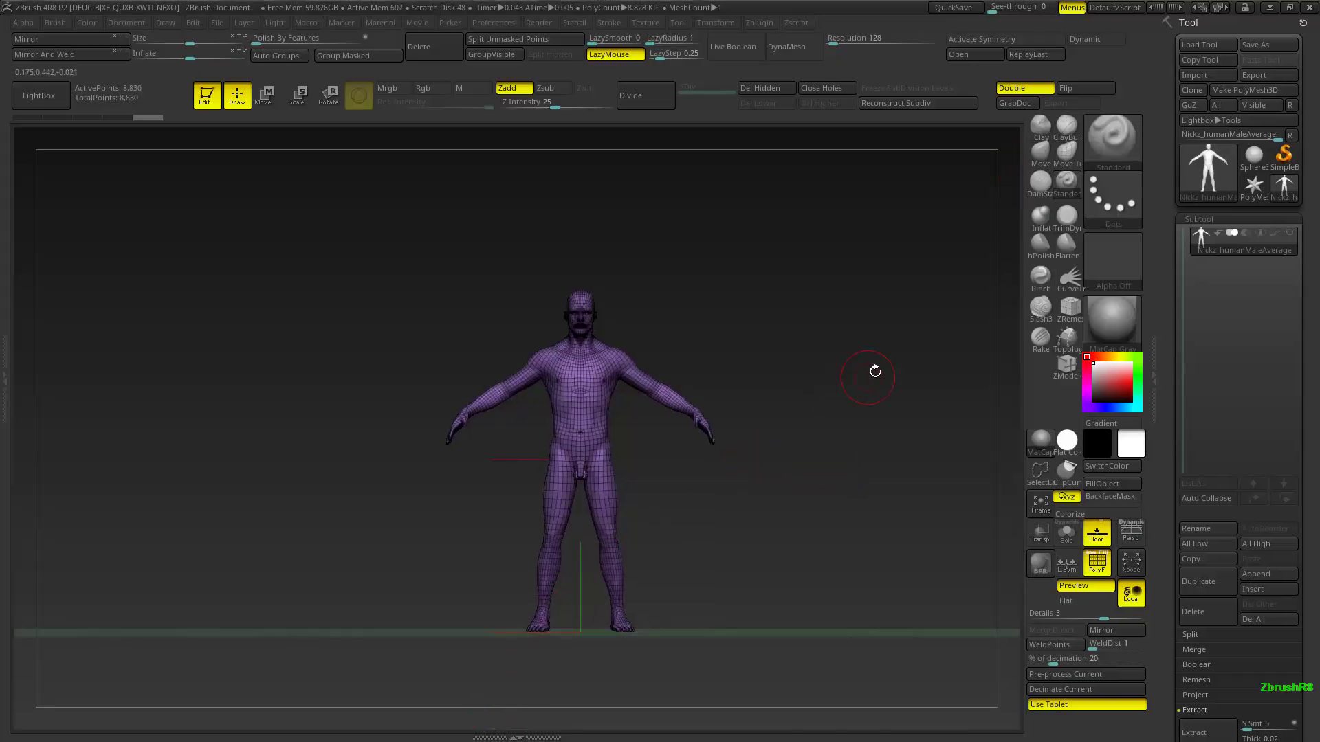
left_click_drag(875, 371, 872, 353)
mouse_move(872, 354)
right_mouse_down("ctrl")
mouse_move(575, 460)
mouse_move(797, 449)
right_mouse_up("ctrl")
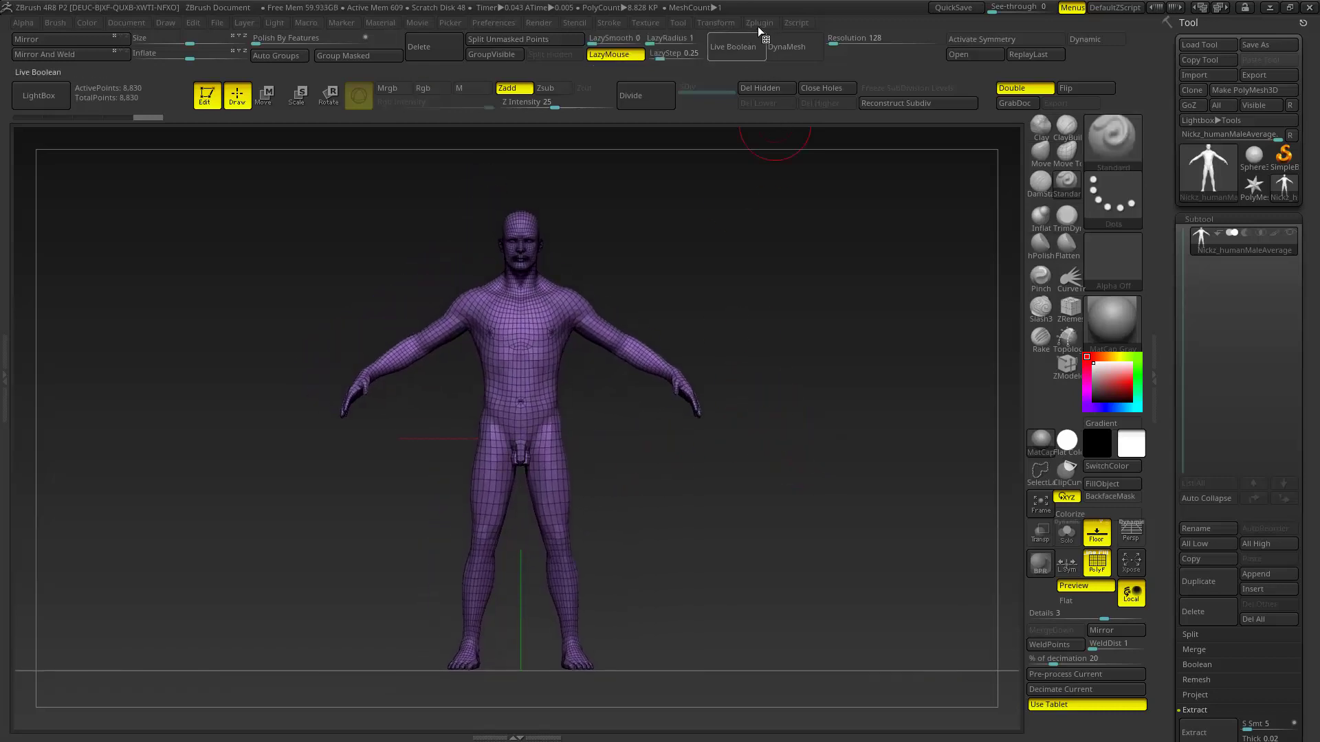
right_click_drag(746, 430, 639, 506, "alt")
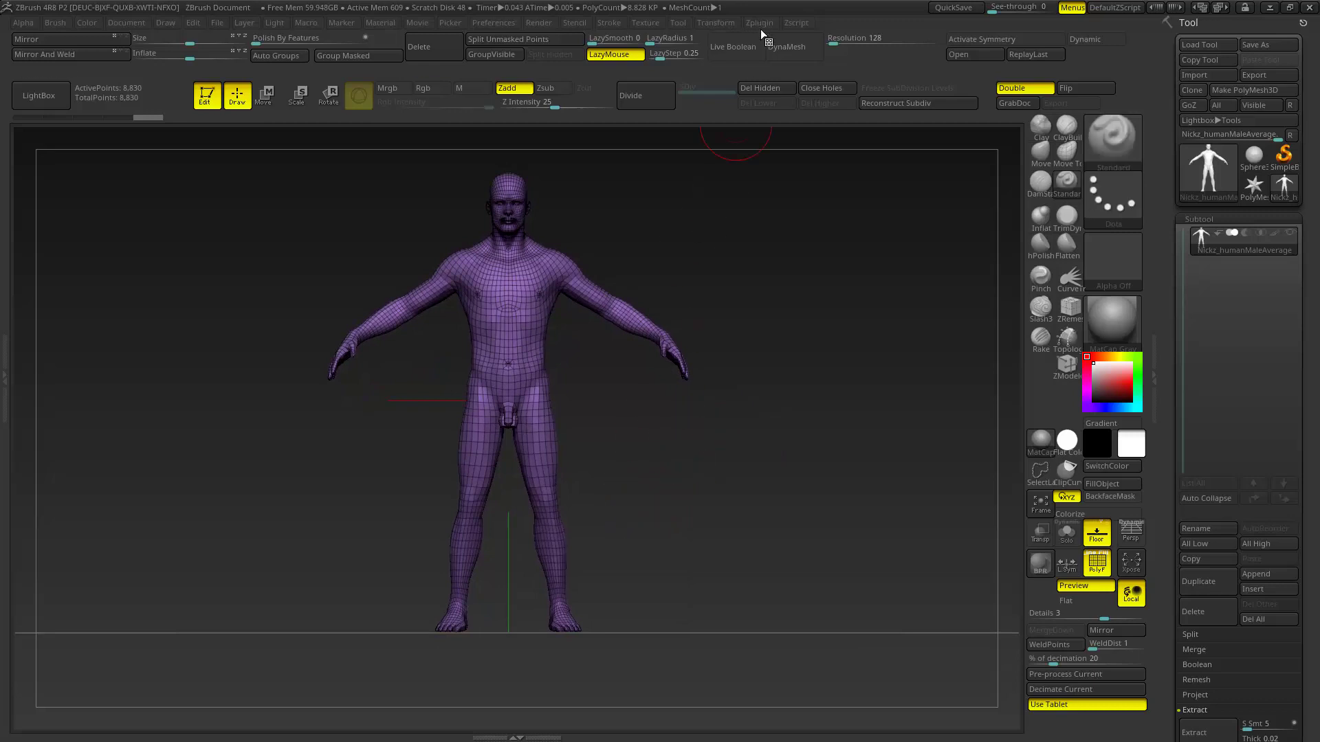
- Pan and rotate the canvas to reframe the Nickz_humanMaleAverage figure
key("shift")
right_click_drag(449, 429, 496, 484, "alt")
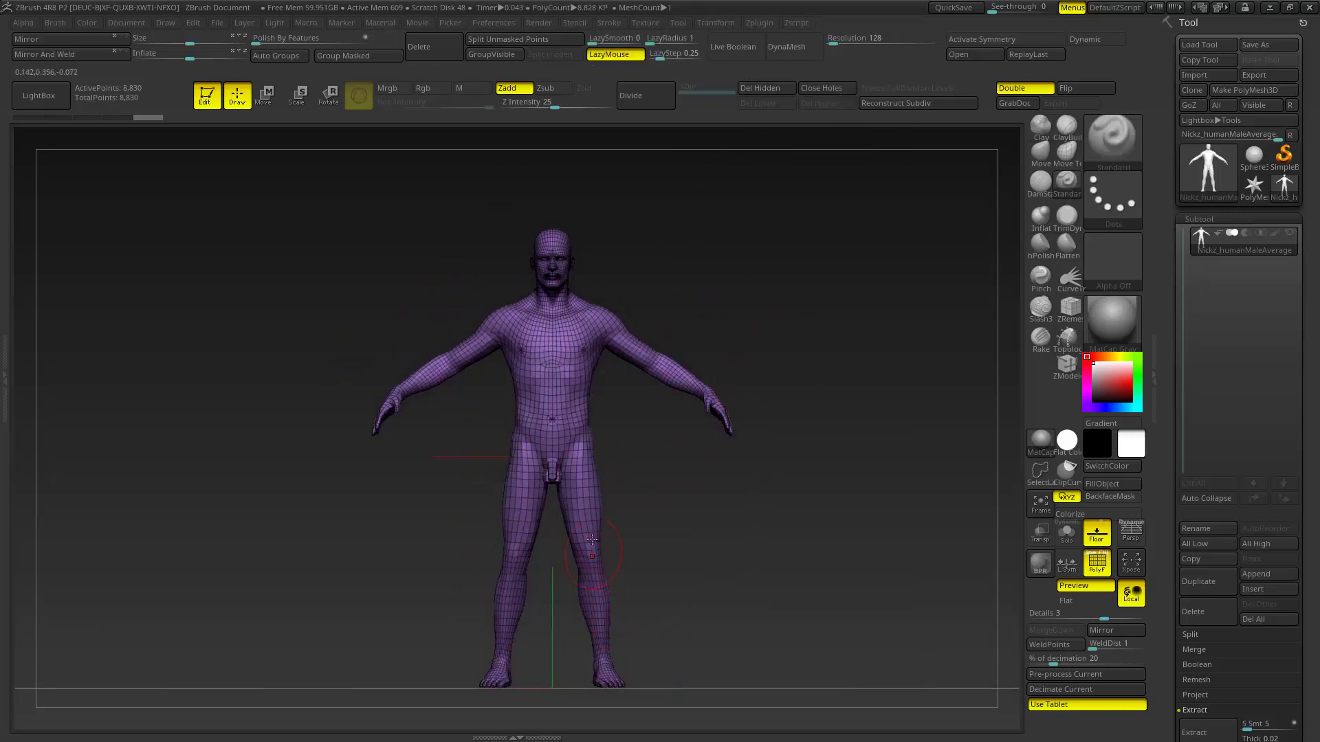
left_click(759, 23)
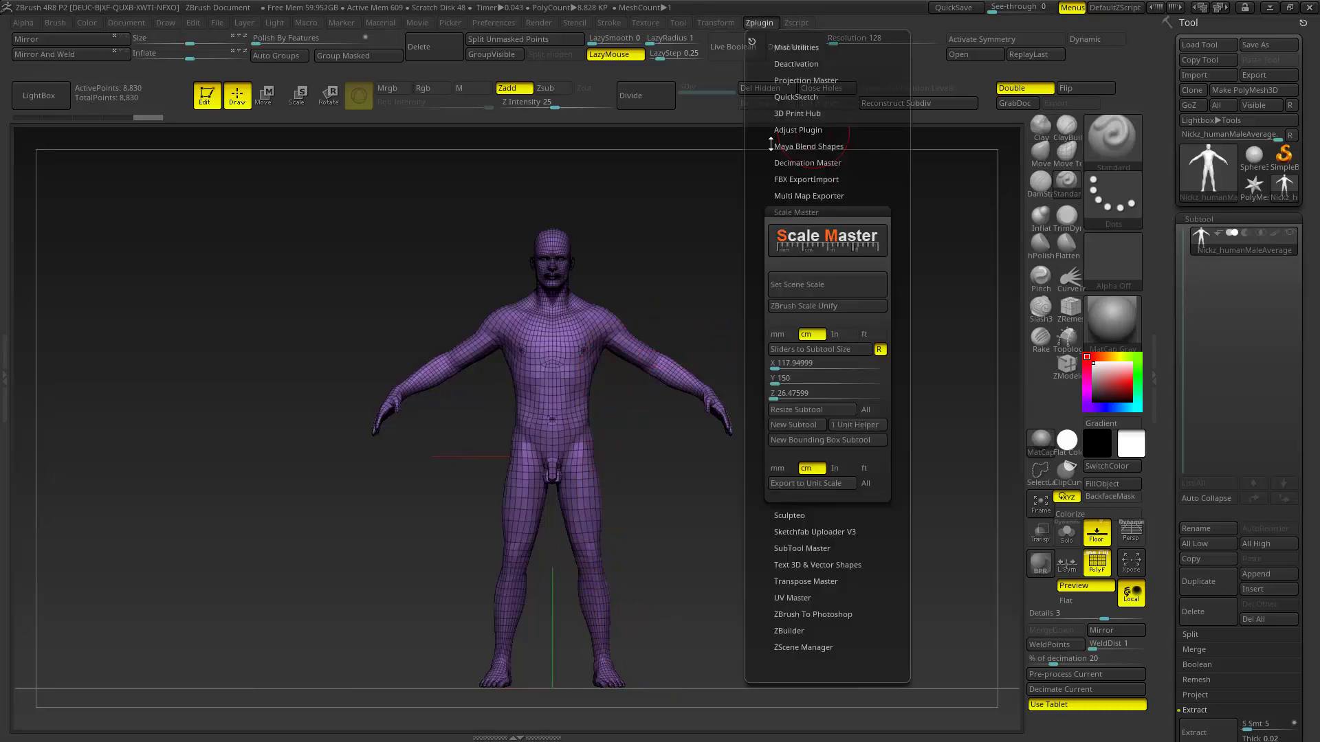
right_click_drag(843, 485, 792, 448, "alt")
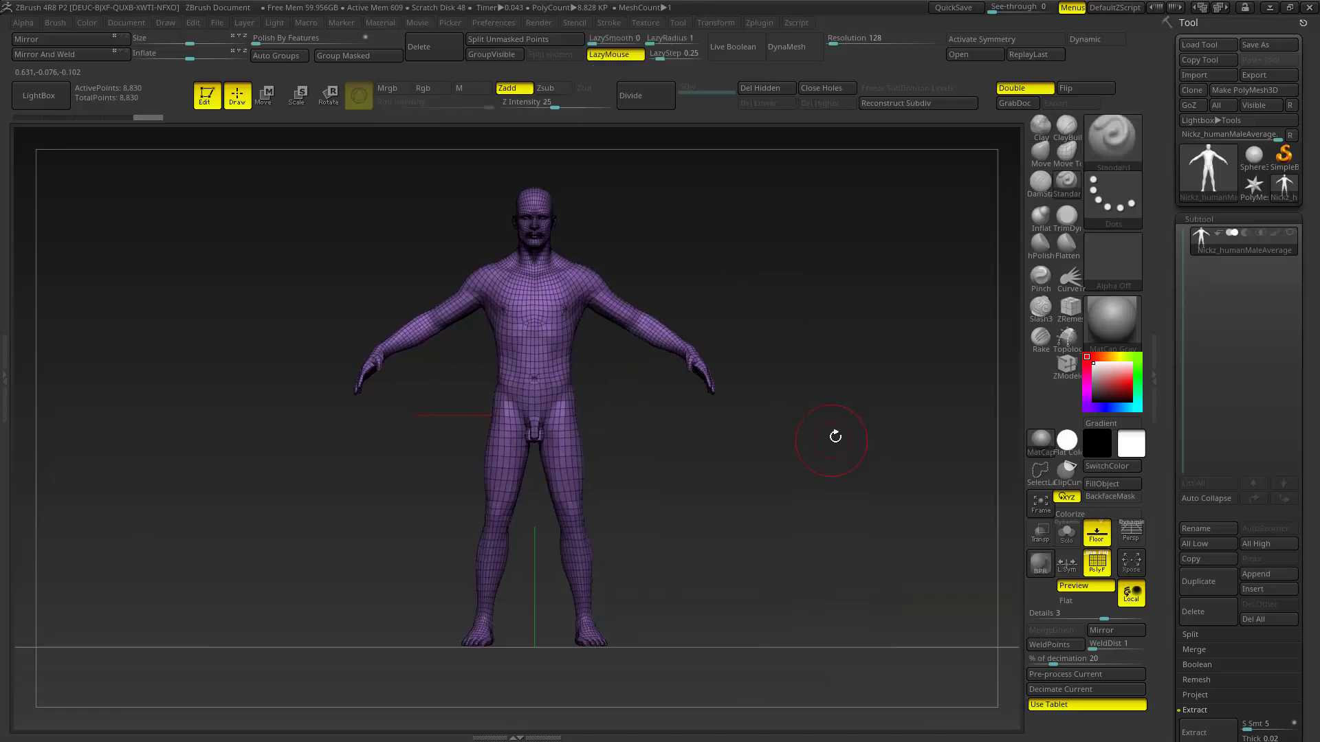
right_click_drag(837, 436, 832, 461, "alt")
right_click_drag(733, 565, 724, 534, "alt")
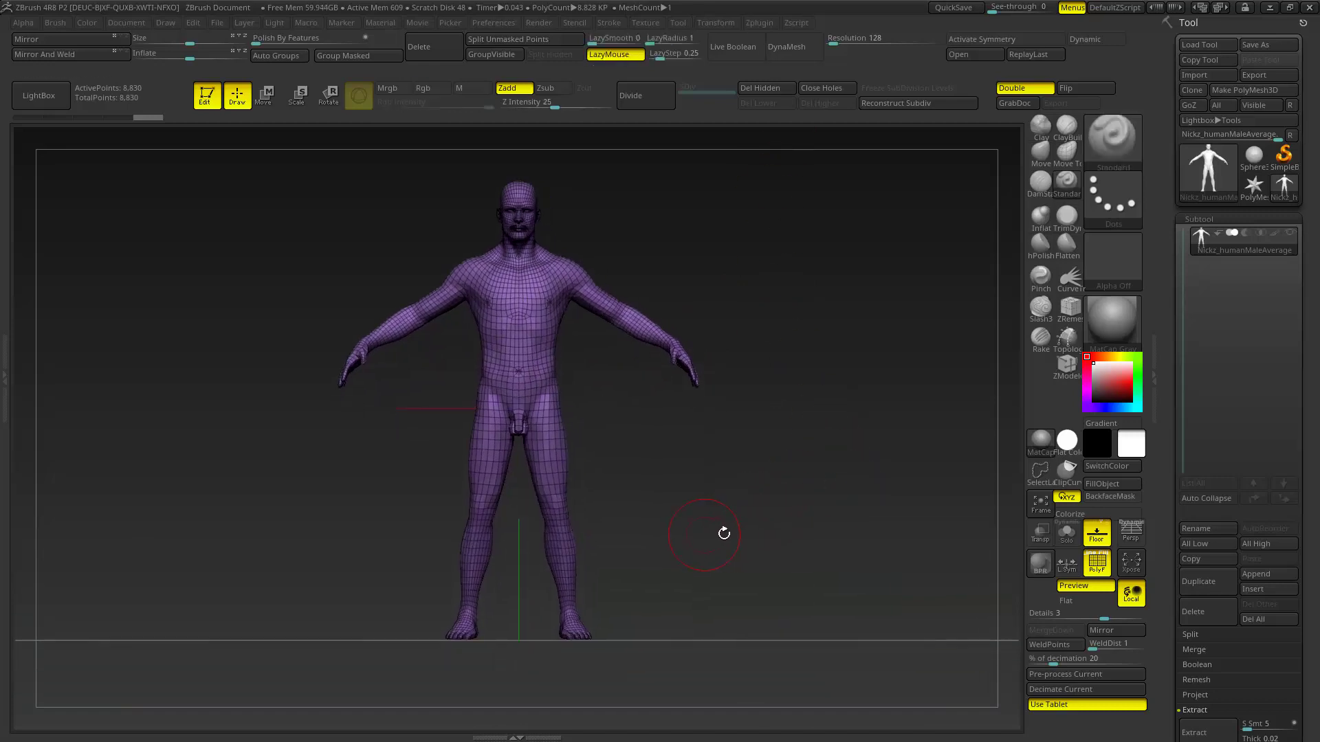
right_click_drag(829, 456, 1009, 352)
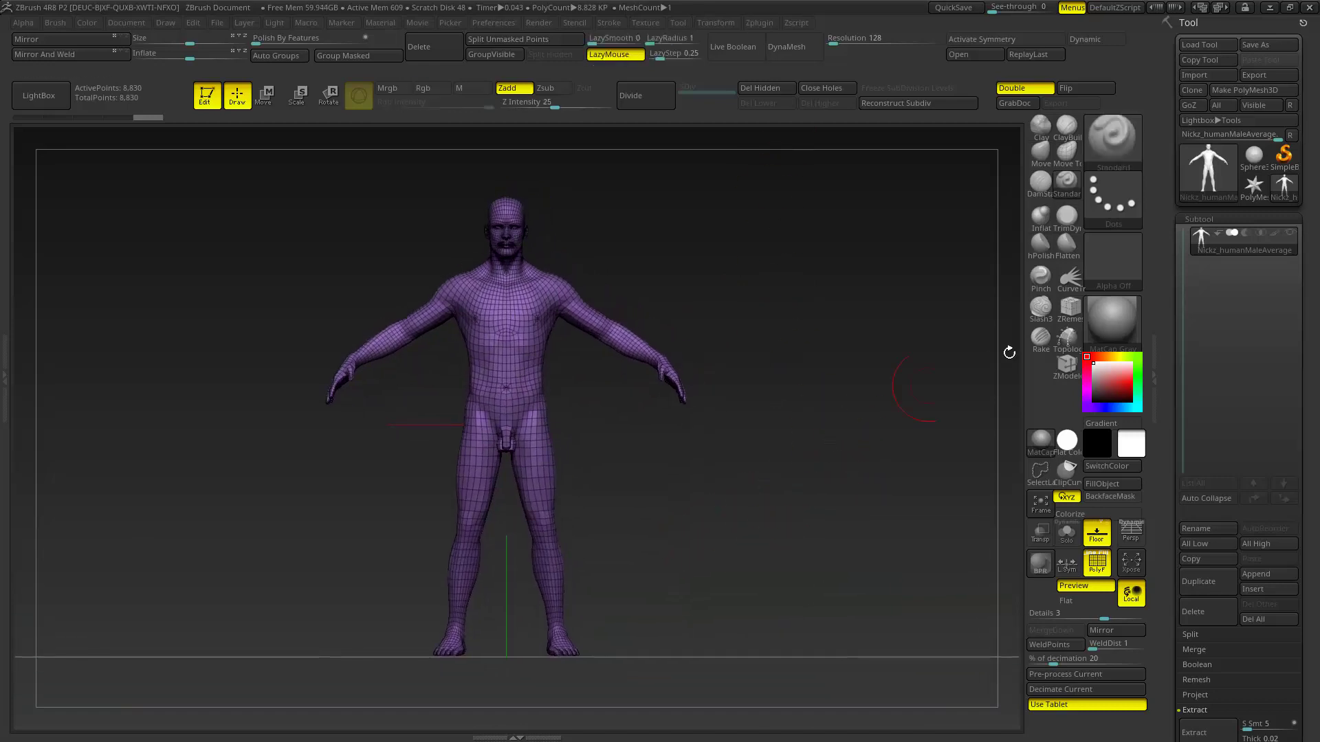
- Insert a sphere subtool and import cuerpo_base.obj into it
left_click(1259, 588)
left_click(891, 470)
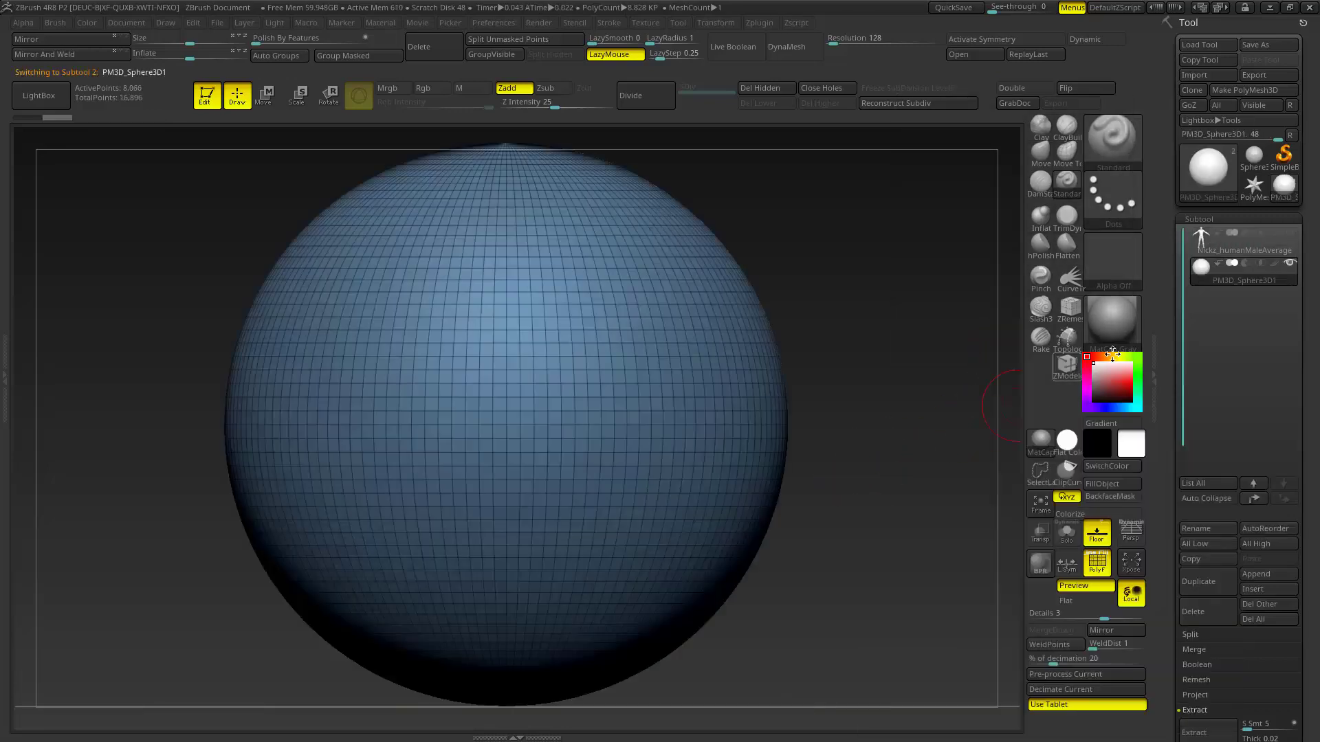
left_click(1201, 74)
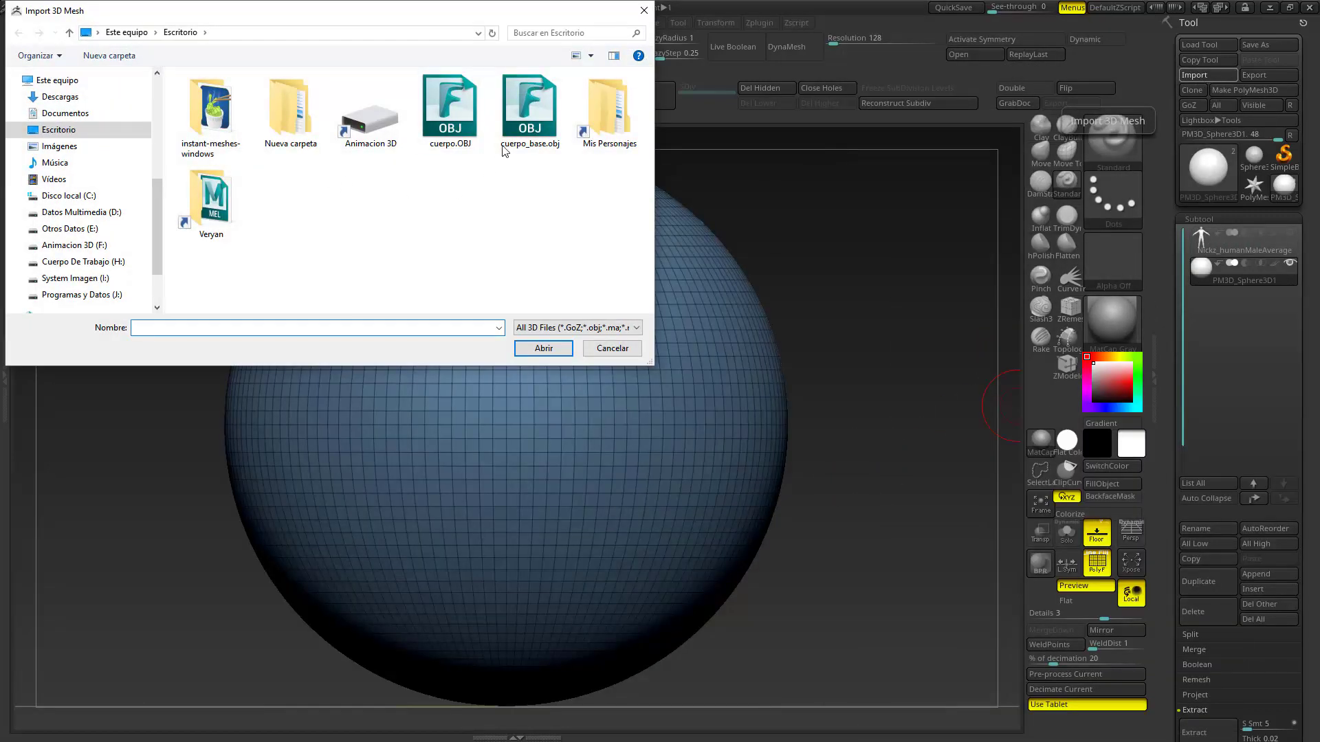
left_click(529, 110)
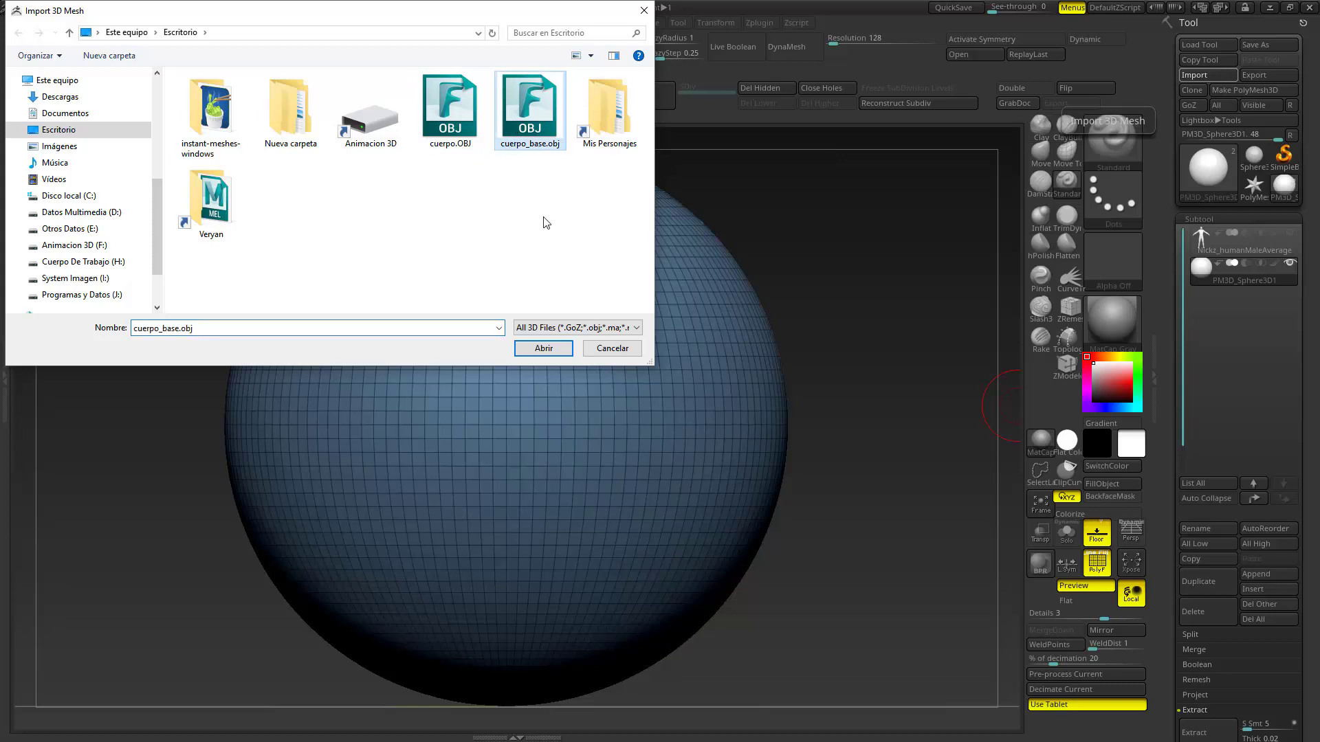
left_click(543, 349)
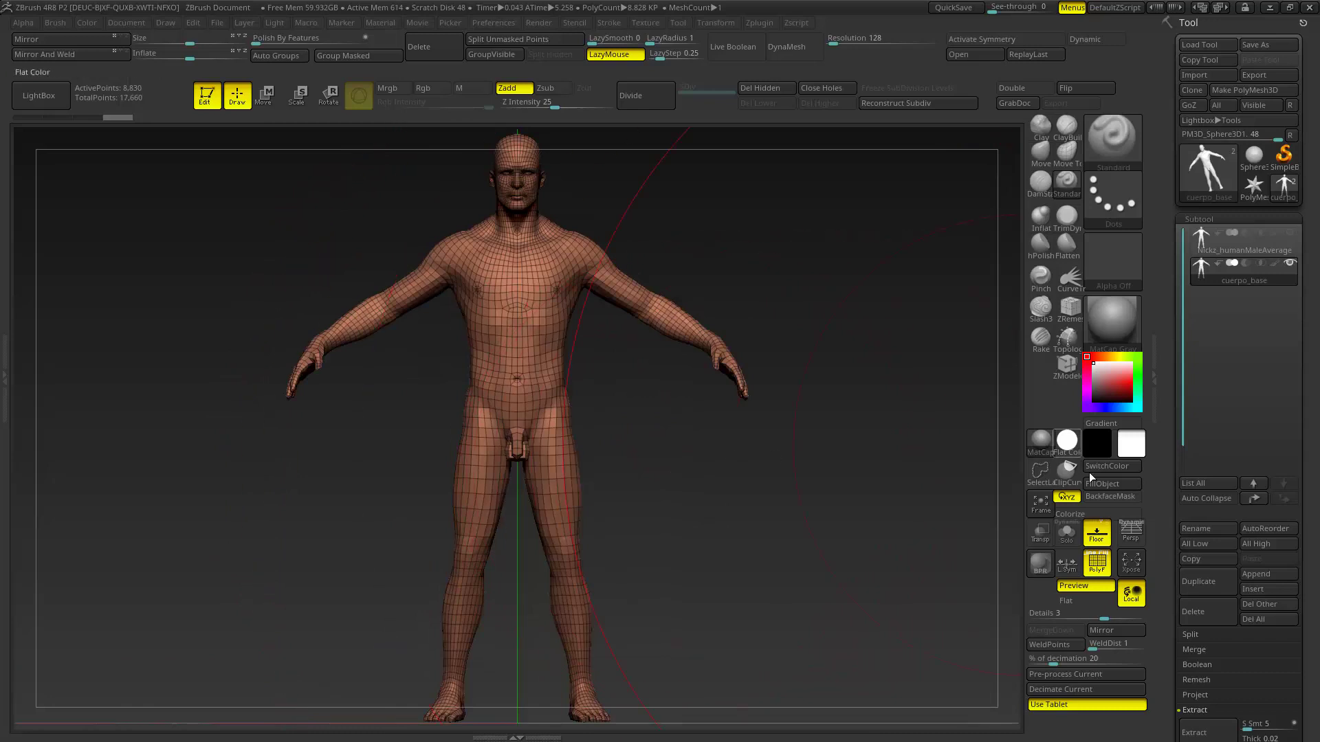
- Show both subtools and rotate to compare the tiny cuerpo_base with the original figure
key("s")
left_click_drag(829, 493, 822, 492)
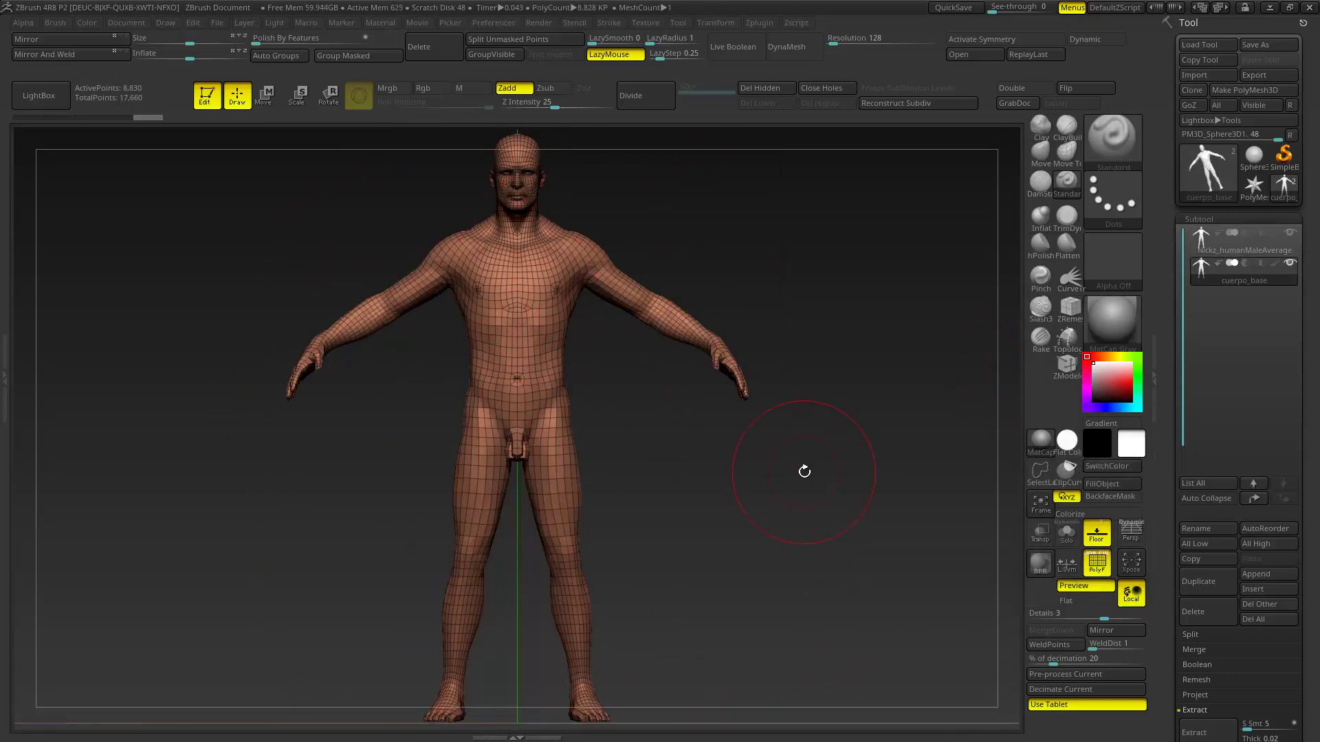
key("ctrl+z")
left_click_drag(709, 584, 678, 422)
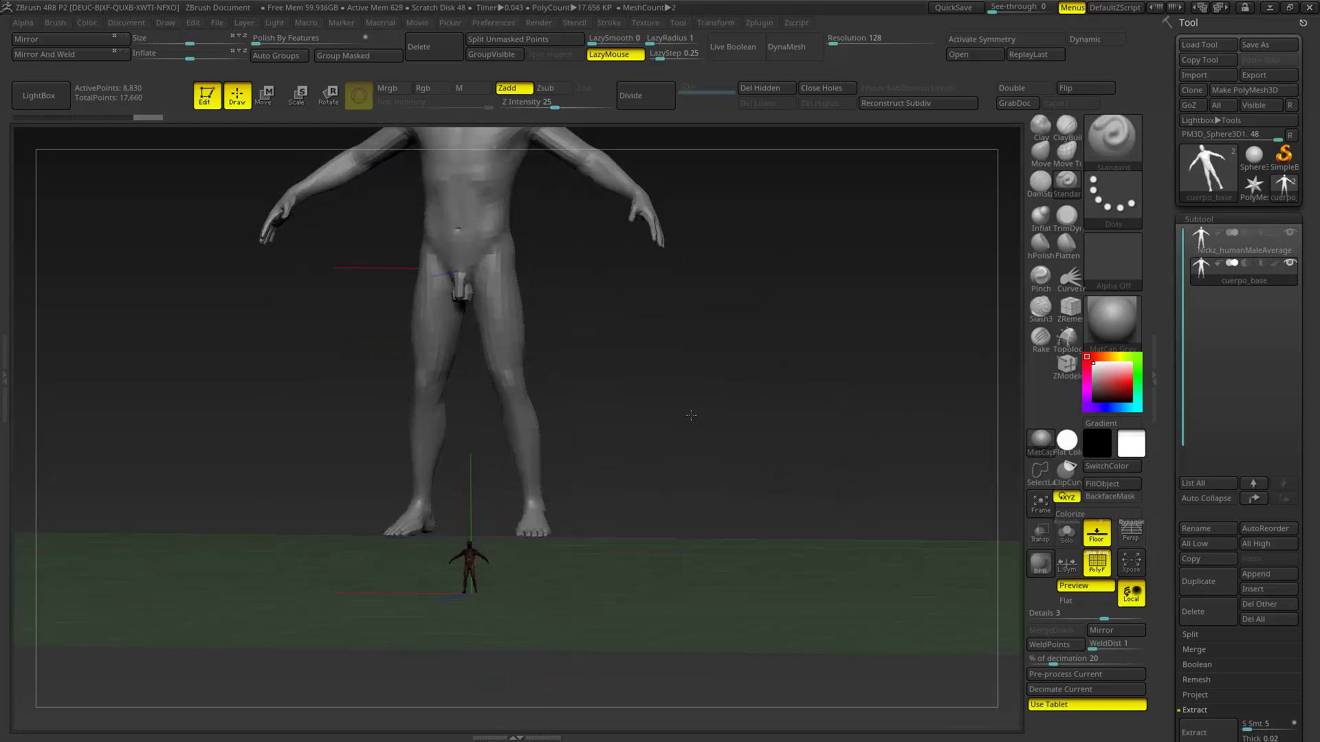
- Rotate, centre and zoom to frame the full figure with cuerpo_base at its feet
mouse_move(713, 412)
left_mouse_down()
mouse_move(695, 377)
mouse_move(639, 463)
mouse_move(598, 441)
mouse_move(672, 552)
mouse_move(533, 377)
mouse_move(654, 446)
mouse_move(631, 421)
mouse_move(637, 489)
mouse_move(480, 412)
mouse_move(504, 400)
mouse_move(562, 552)
mouse_move(530, 514)
mouse_move(549, 350)
mouse_move(585, 322)
left_mouse_up()
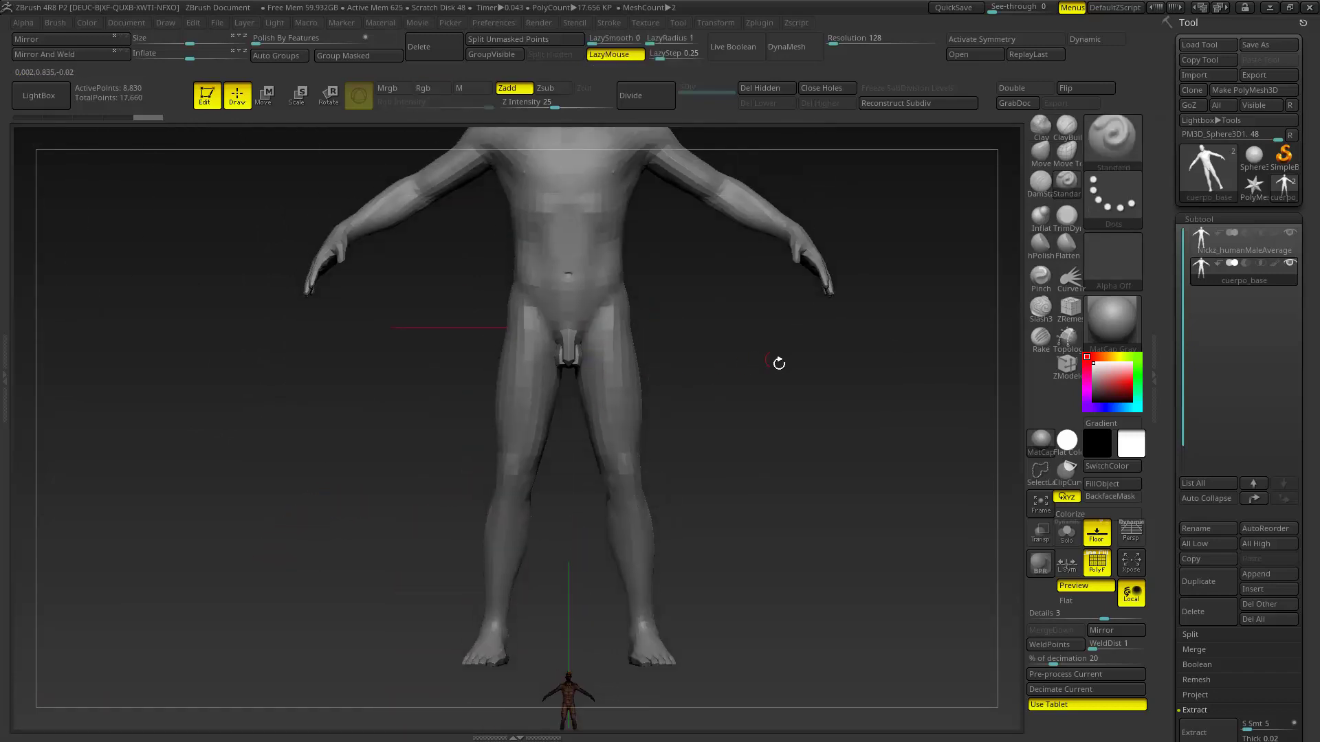
mouse_move(779, 363)
left_mouse_down()
mouse_move(641, 376)
mouse_move(763, 436)
left_mouse_up()
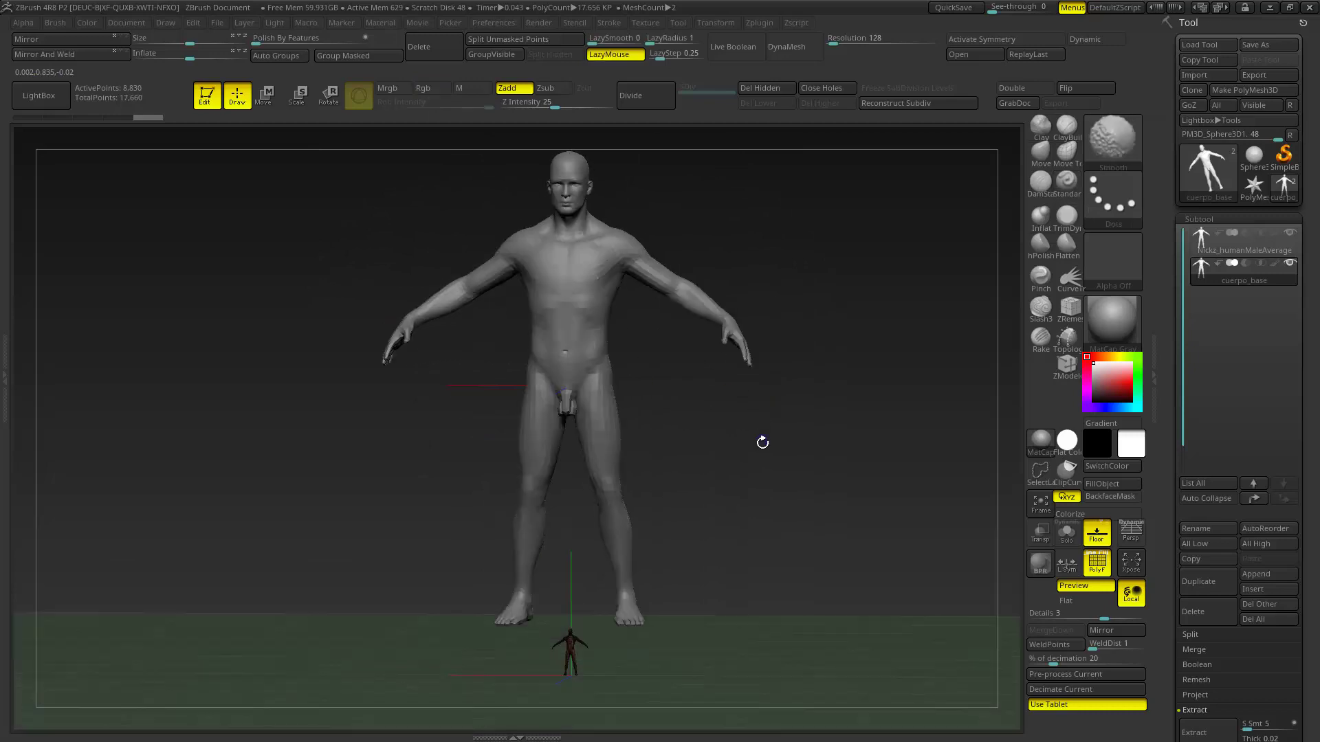
left_click(759, 23)
mouse_move(695, 477)
left_mouse_down()
mouse_move(713, 477)
mouse_move(717, 411)
left_mouse_up()
left_click(759, 23)
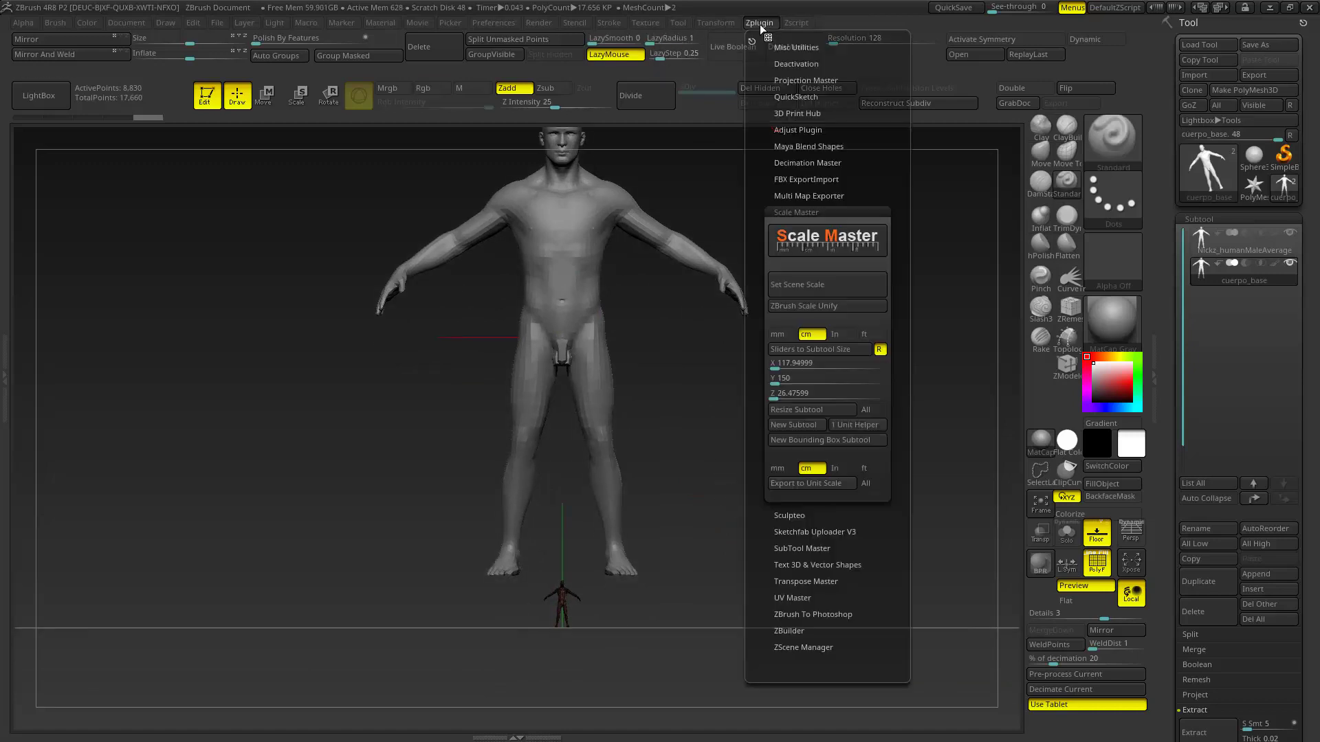
left_click(756, 24)
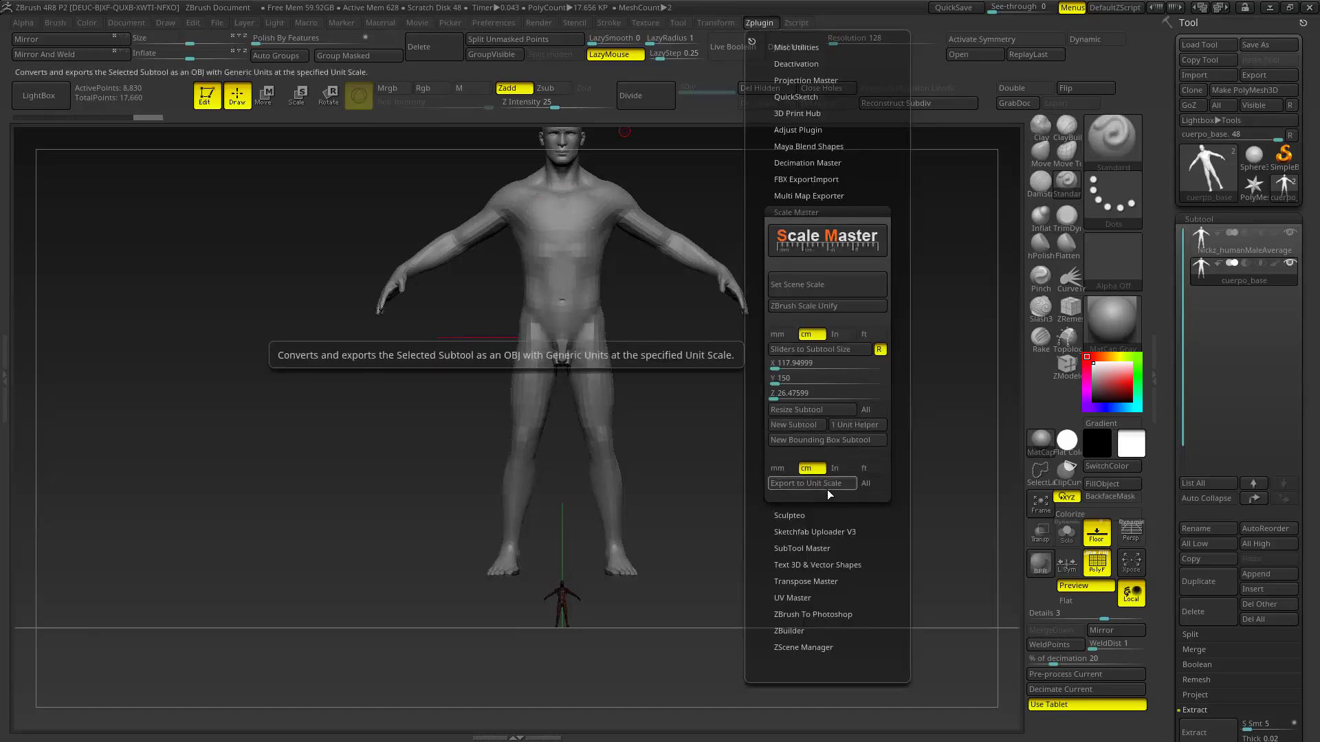
mouse_move(806, 483)
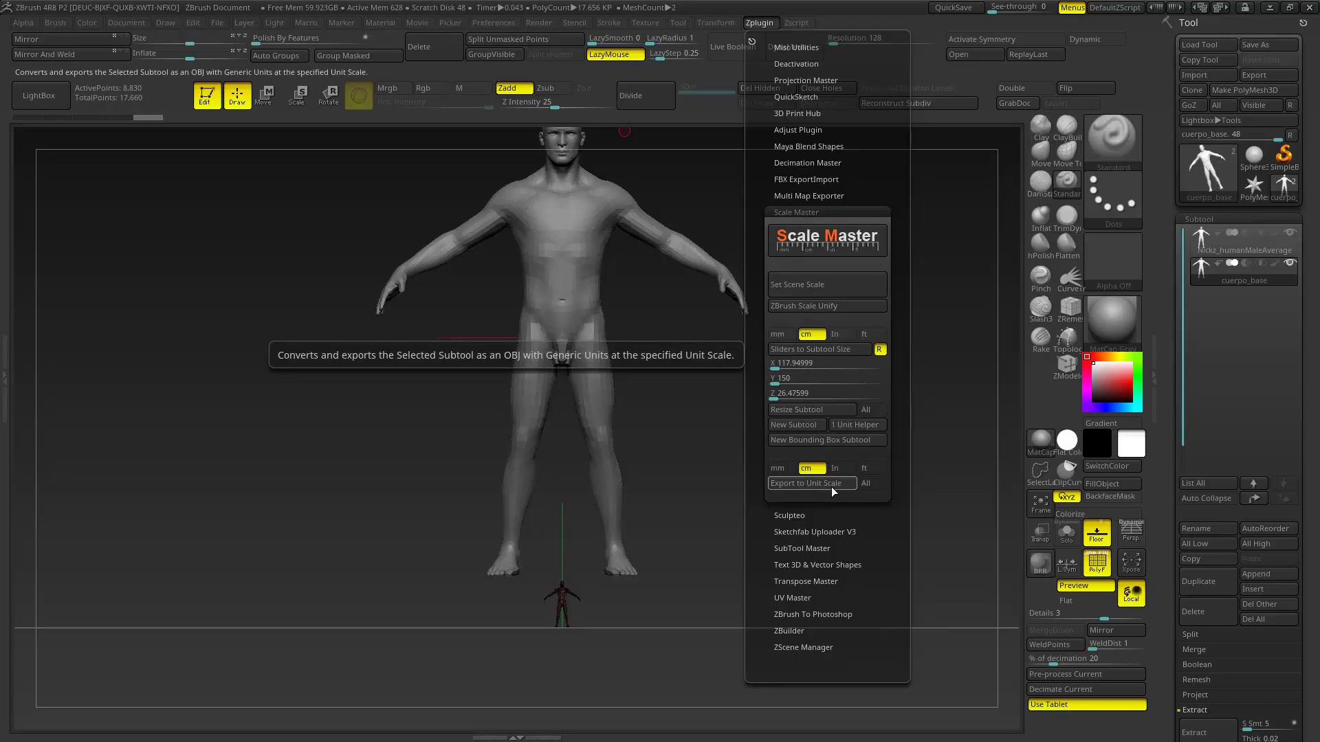
left_click(826, 484)
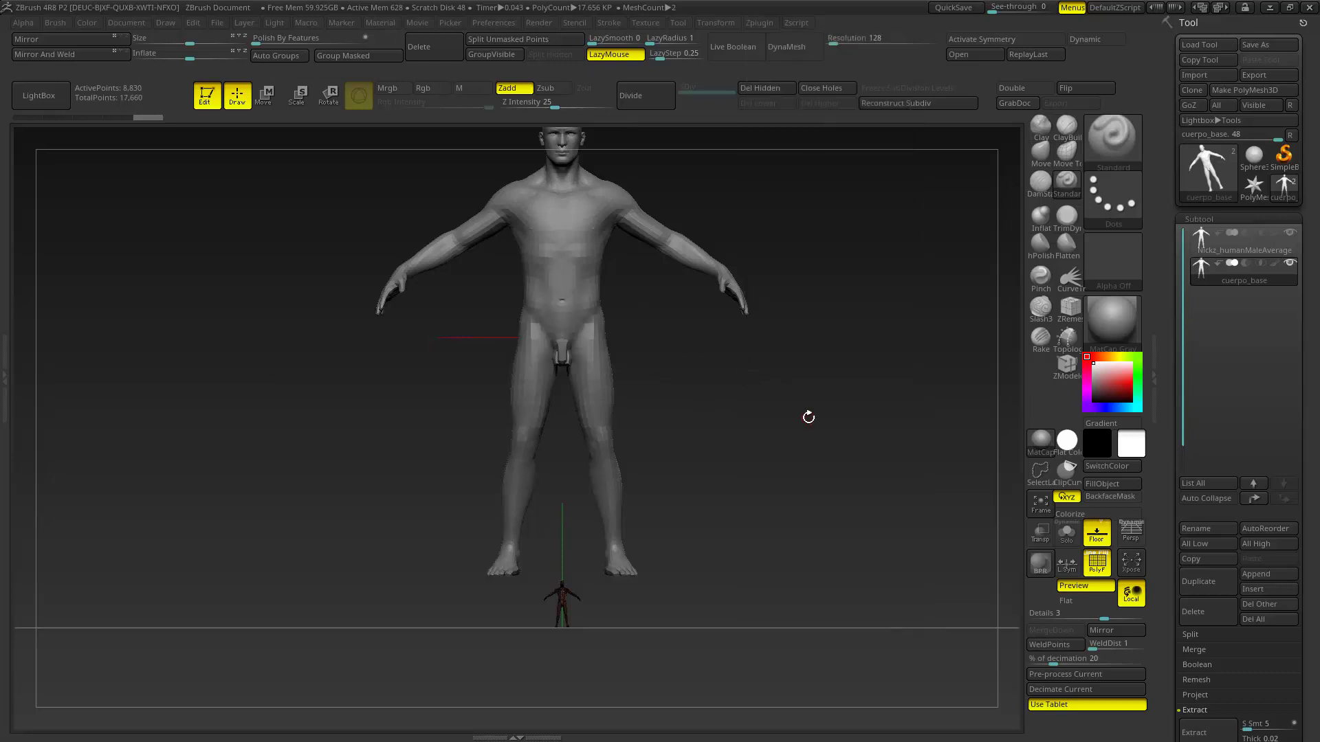
left_click_drag(778, 405, 714, 111)
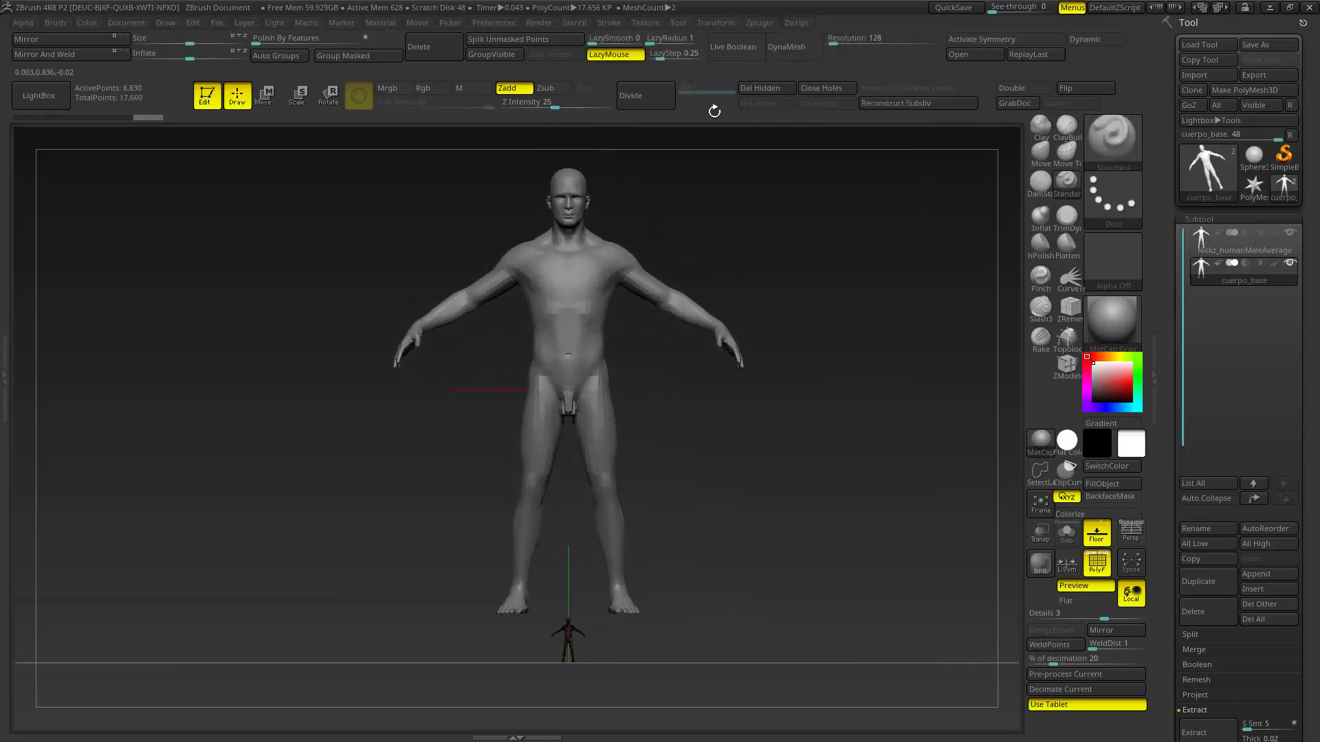
- Start editing the Y size in Scale Master, then zoom out to compare both bodies
left_click(759, 23)
left_click(781, 378)
mouse_move(708, 426)
left_mouse_down()
mouse_move(708, 508)
mouse_move(729, 507)
left_mouse_up()
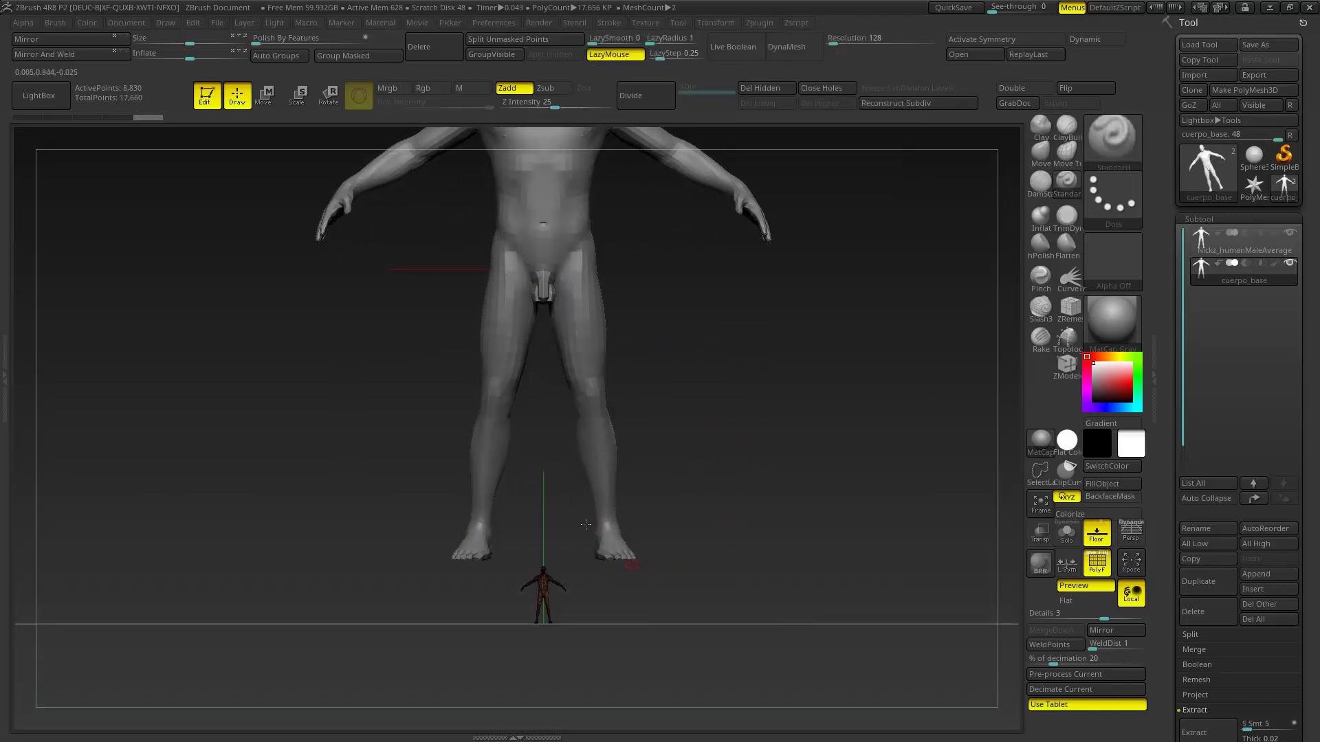
mouse_move(767, 326)
left_mouse_down()
mouse_move(769, 398)
mouse_move(637, 487)
left_mouse_up()
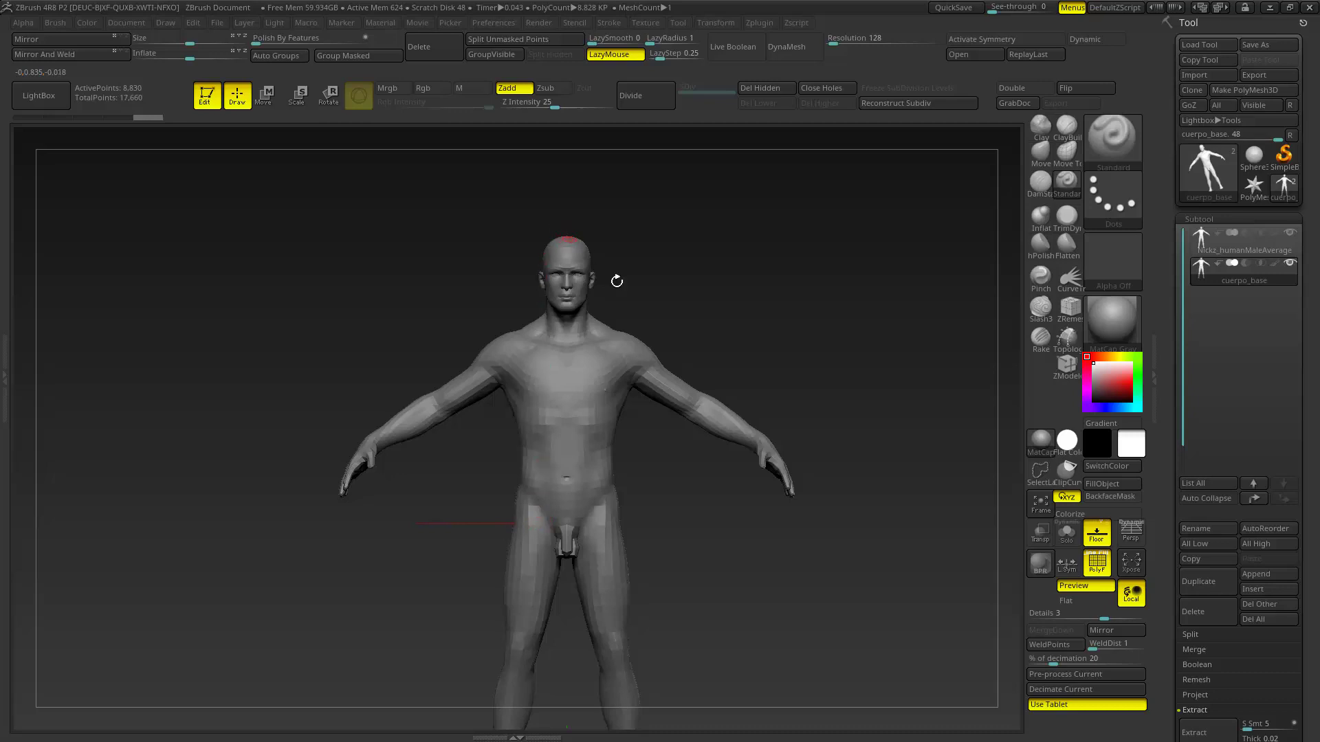
mouse_move(617, 281)
left_mouse_down()
mouse_move(709, 485)
mouse_move(697, 535)
left_mouse_up()
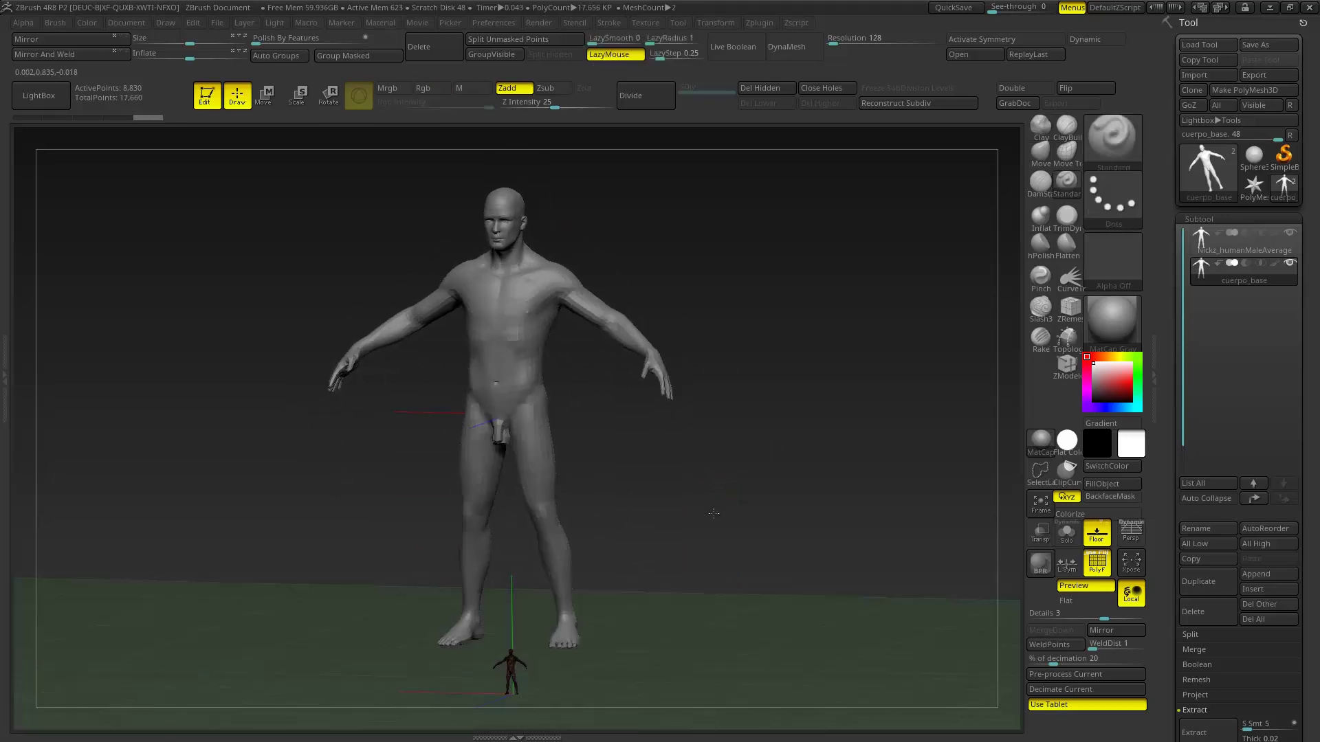
- Zoom in on the legs and small figure and level the view so the floor is flat
left_click(754, 25)
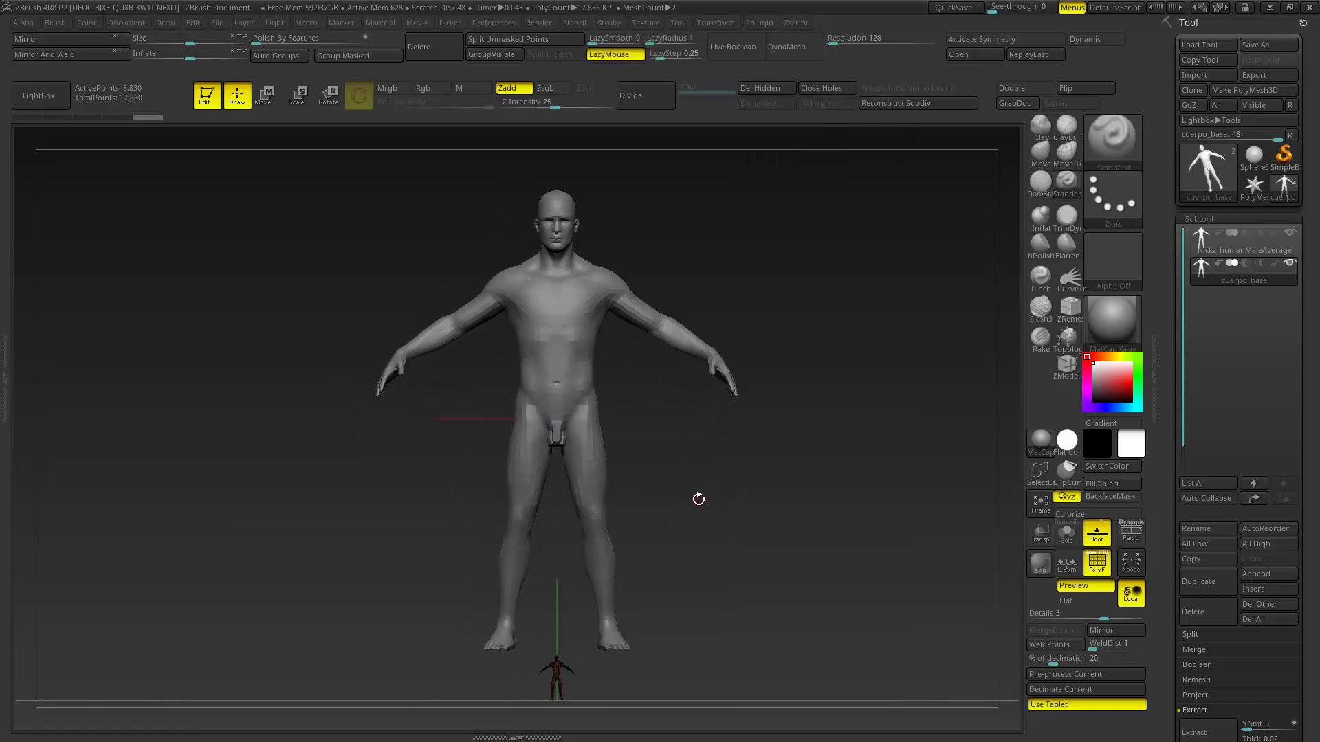
left_click_drag(698, 501, 640, 407, "alt")
mouse_move(640, 407)
right_mouse_down("ctrl")
mouse_move(591, 552)
mouse_move(799, 499)
mouse_move(639, 510)
right_mouse_up("ctrl")
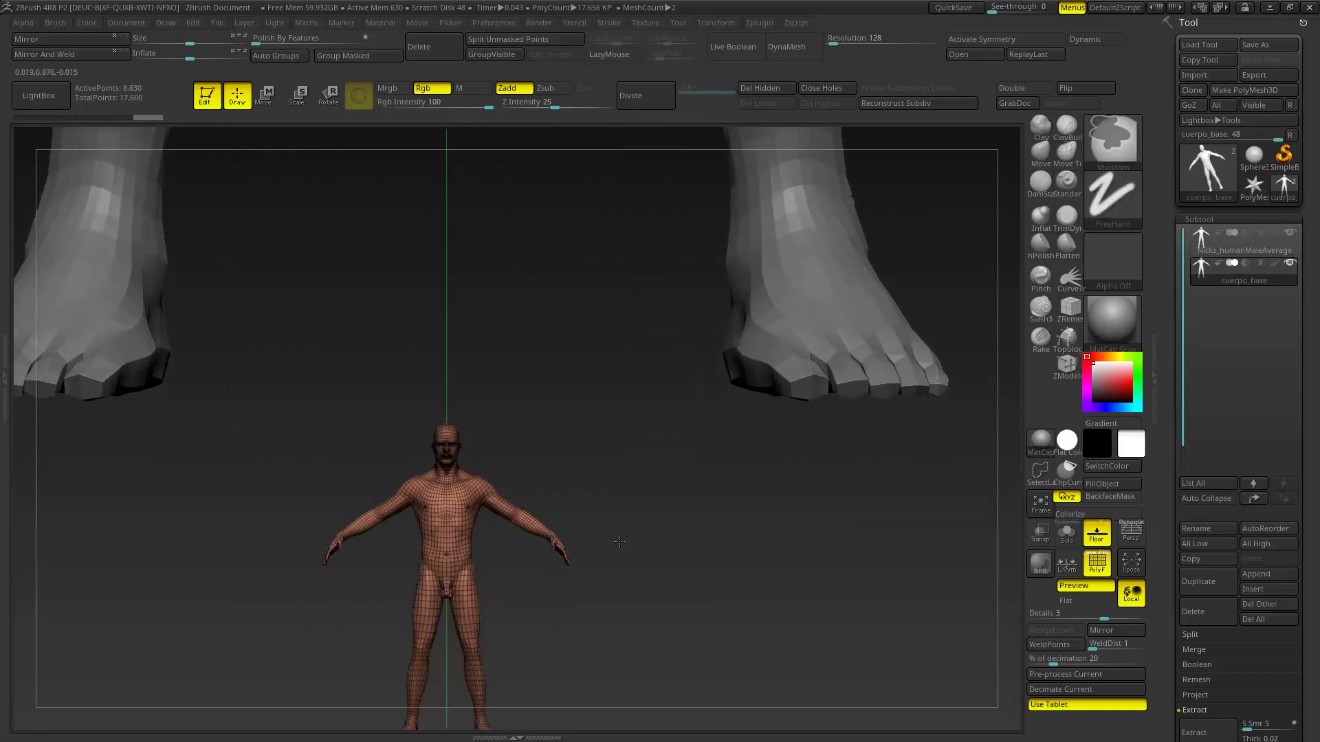
mouse_move(473, 495)
right_mouse_down("ctrl")
mouse_move(708, 530)
mouse_move(582, 453)
mouse_move(739, 410)
mouse_move(514, 608)
right_mouse_up("ctrl")
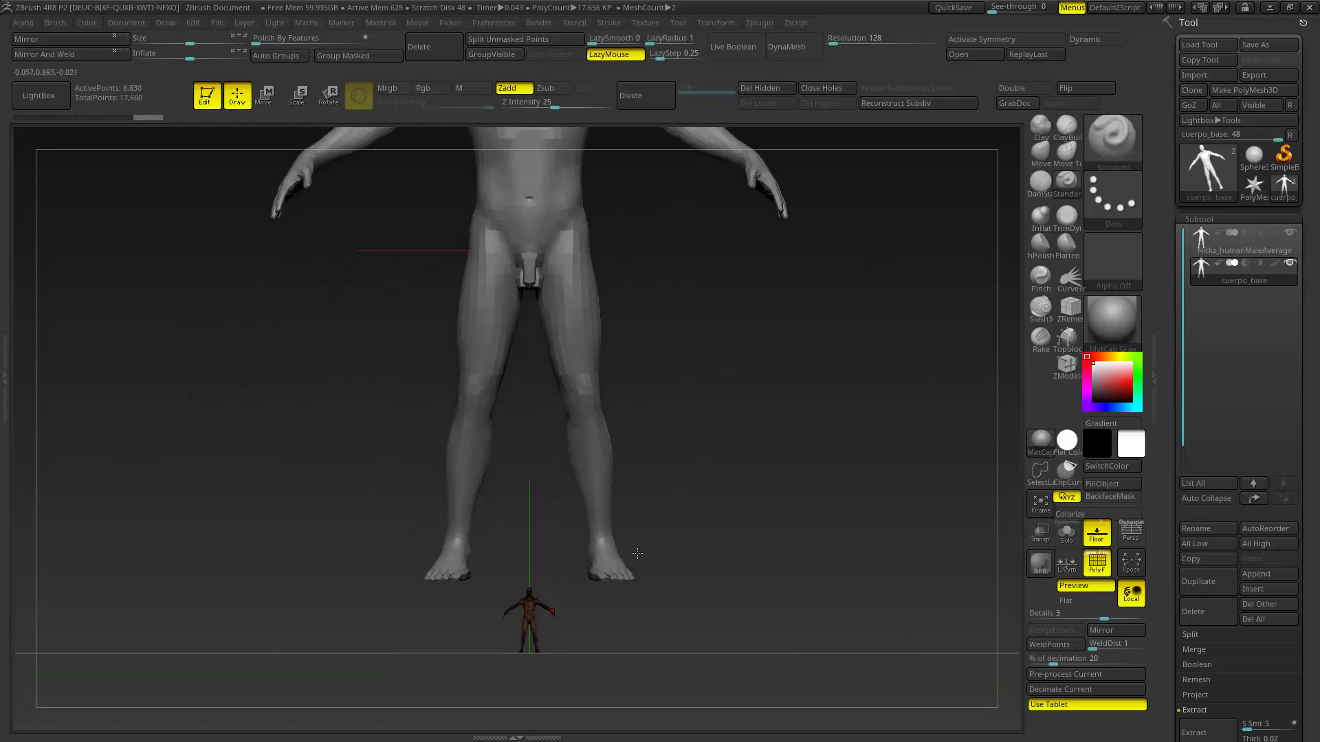
mouse_move(637, 553)
right_mouse_down("alt")
mouse_move(760, 393)
mouse_move(818, 178)
right_mouse_up("alt")
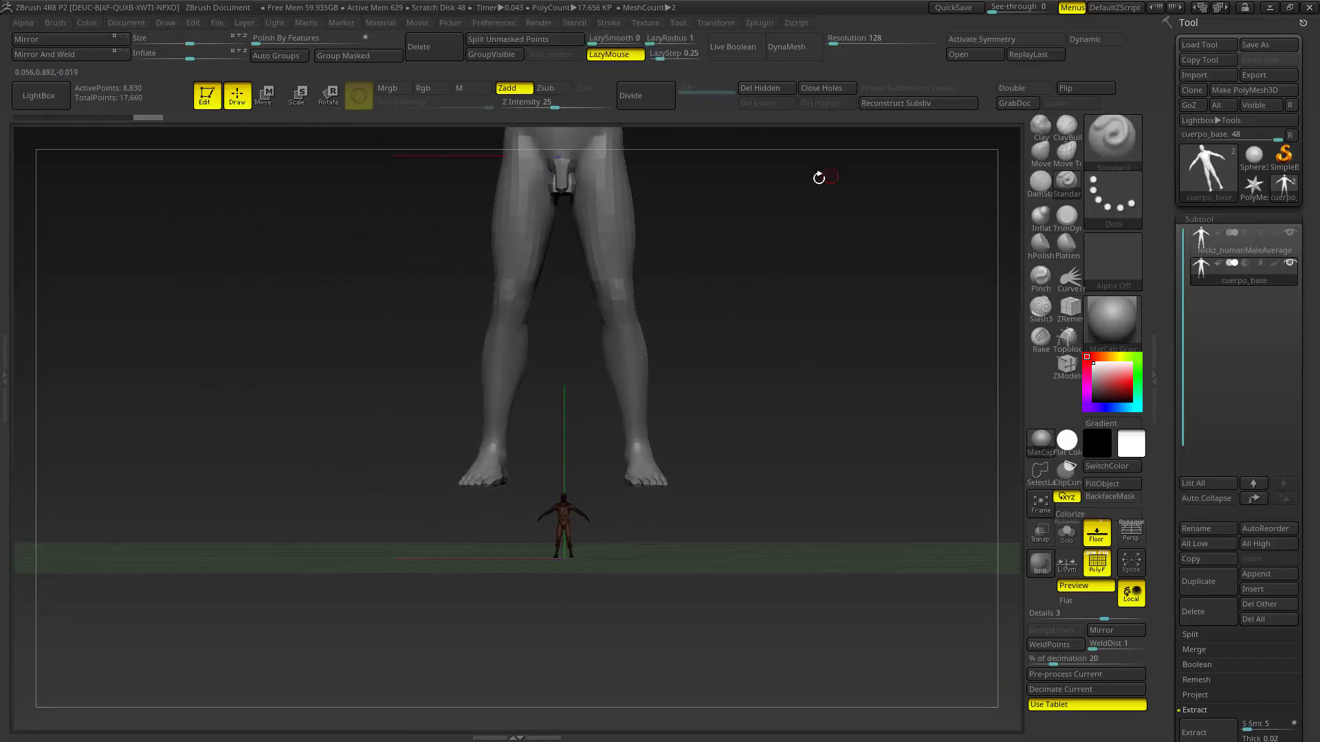
right_click_drag(732, 419, 1137, 123)
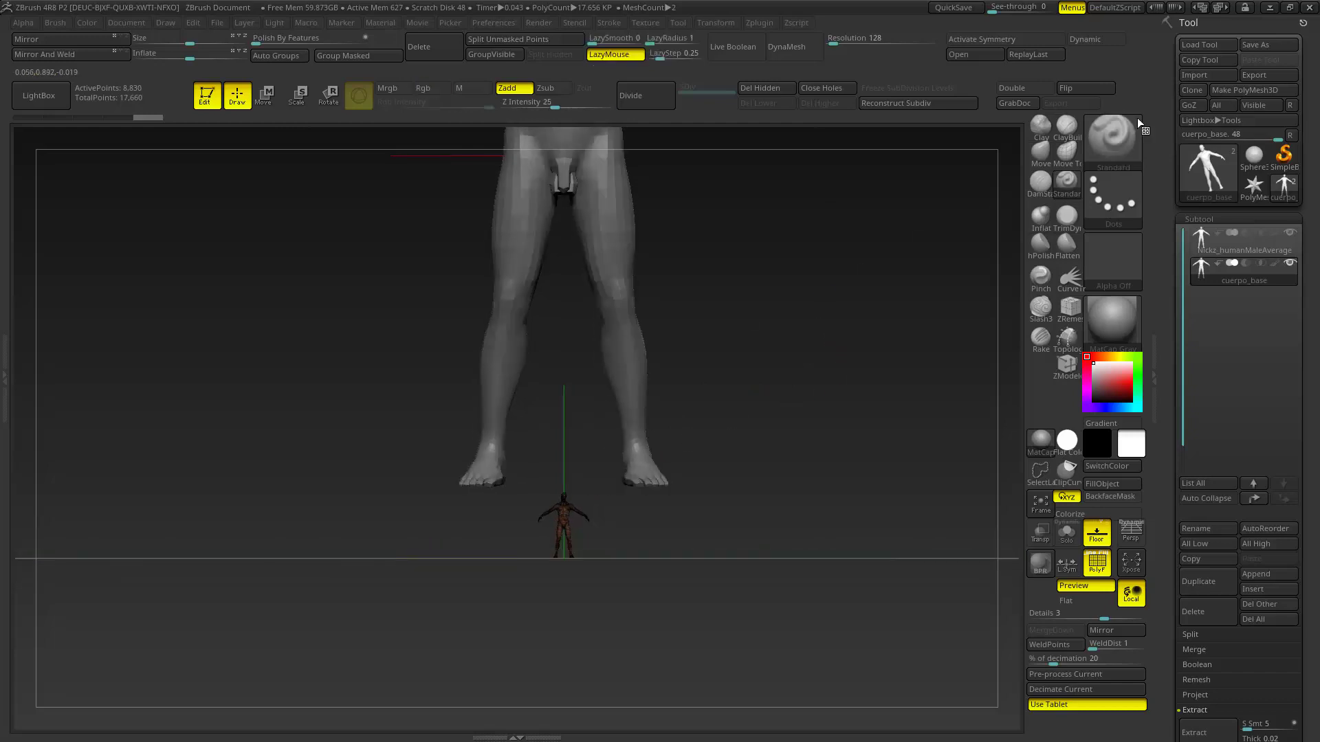
- Close ZBrush without saving, then relaunch ZBrush 4R8 from its desktop shortcut
left_click(1309, 7)
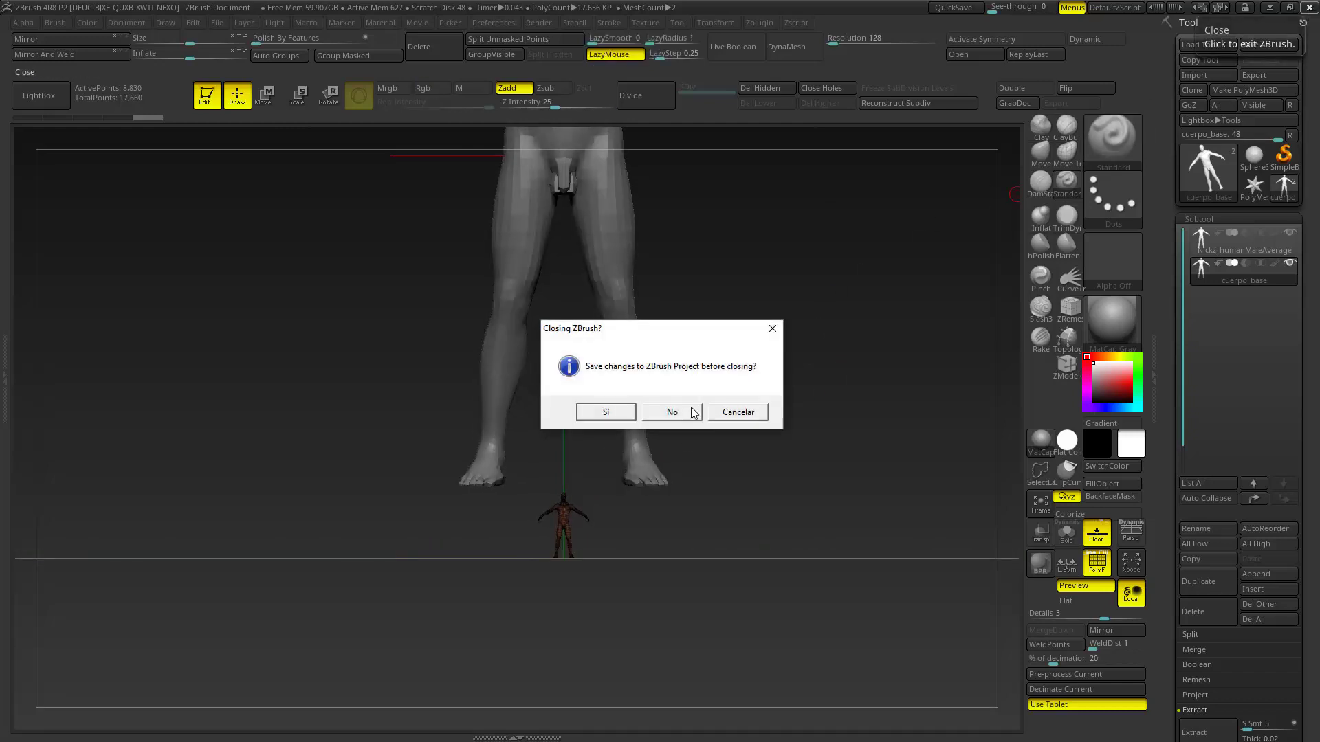
left_click(674, 411)
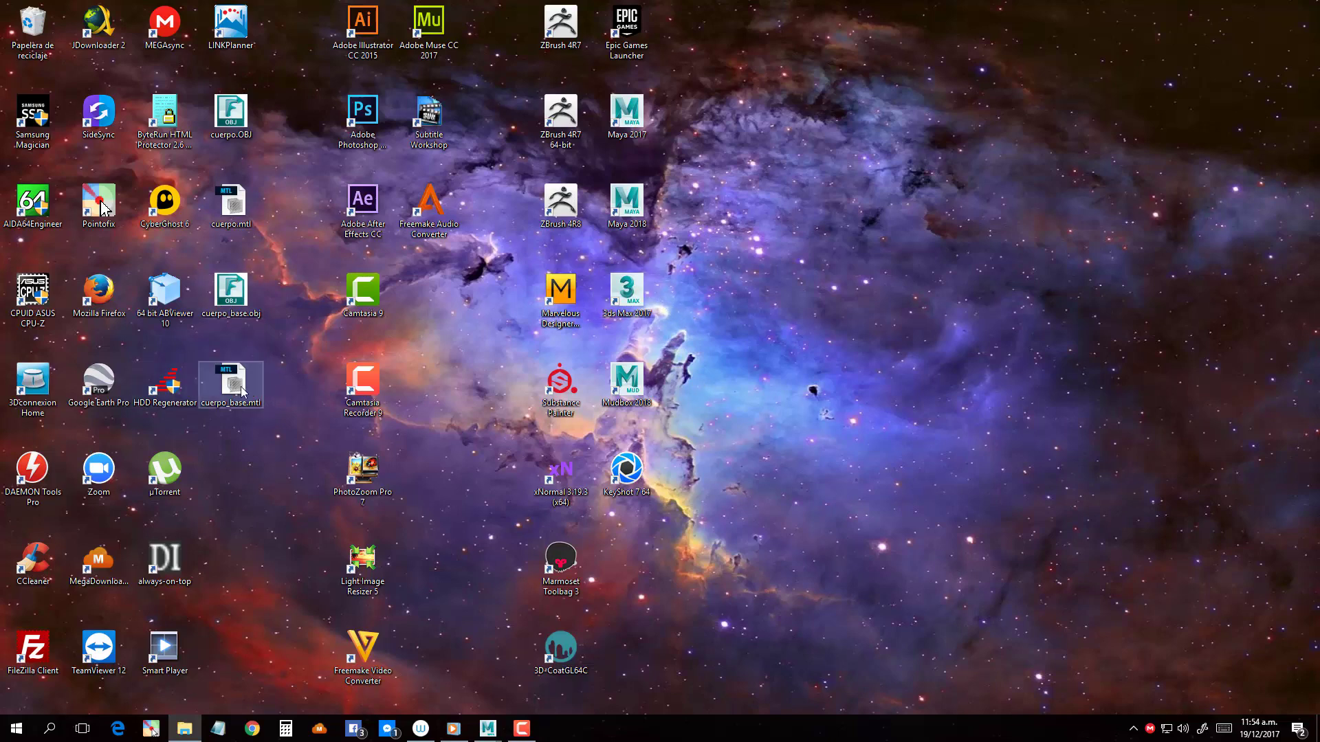
double_click(560, 200)
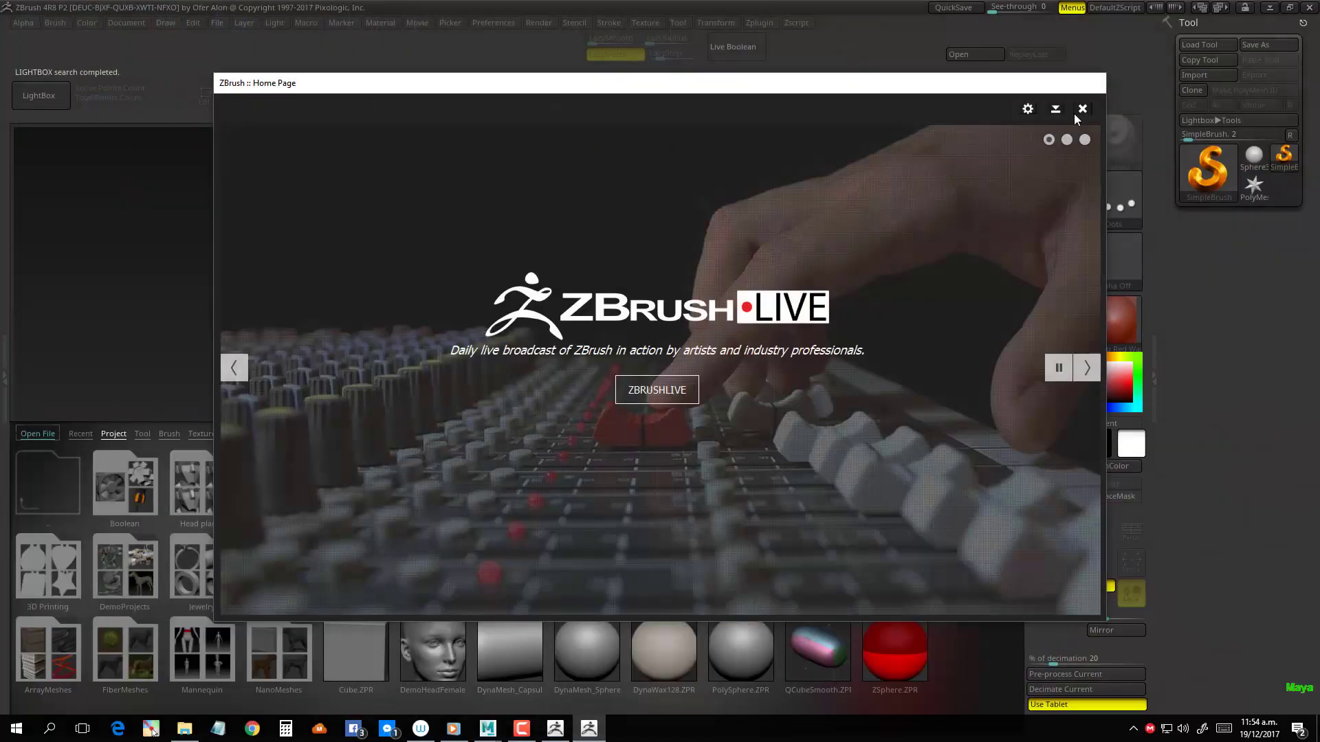
- Open DemoSoldier.ZPR from LightBox and list its shirt, vest, backpack, shoulderGuard, belt, glove, goggles subtools
left_click(1082, 109)
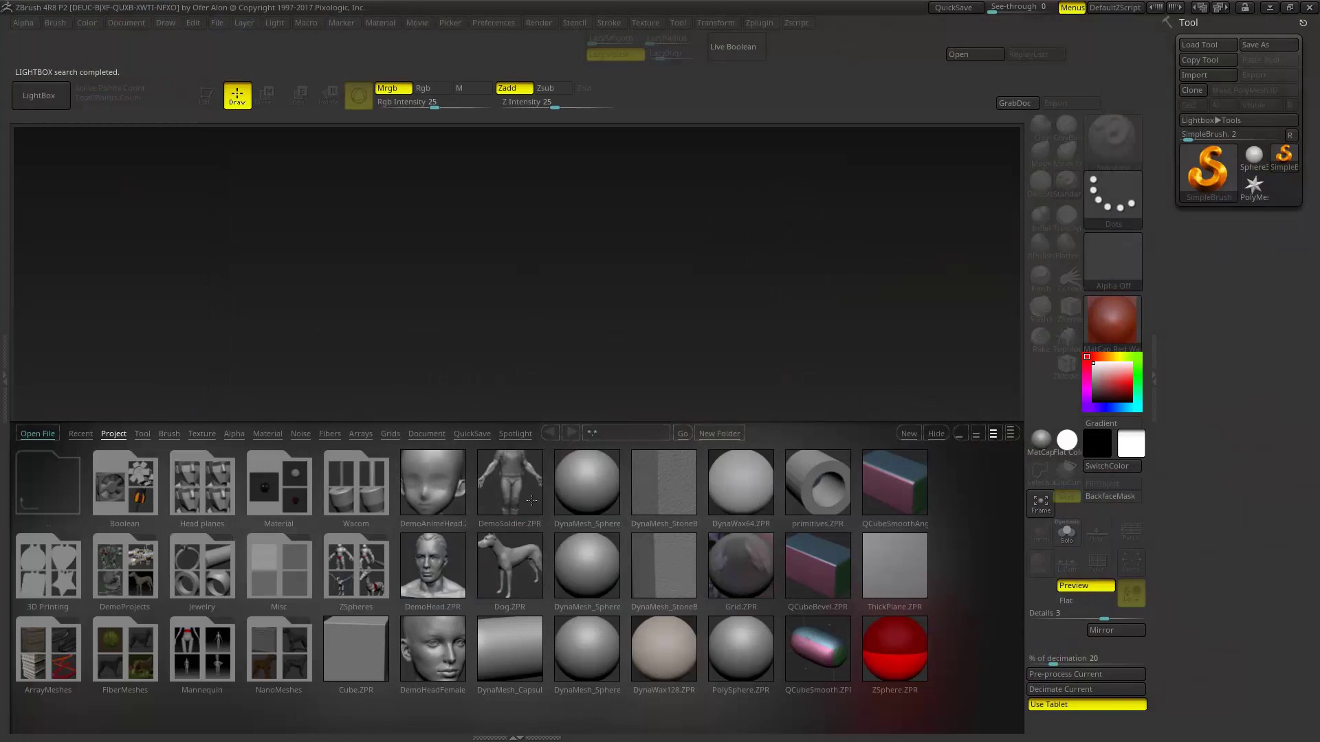
double_click(491, 494)
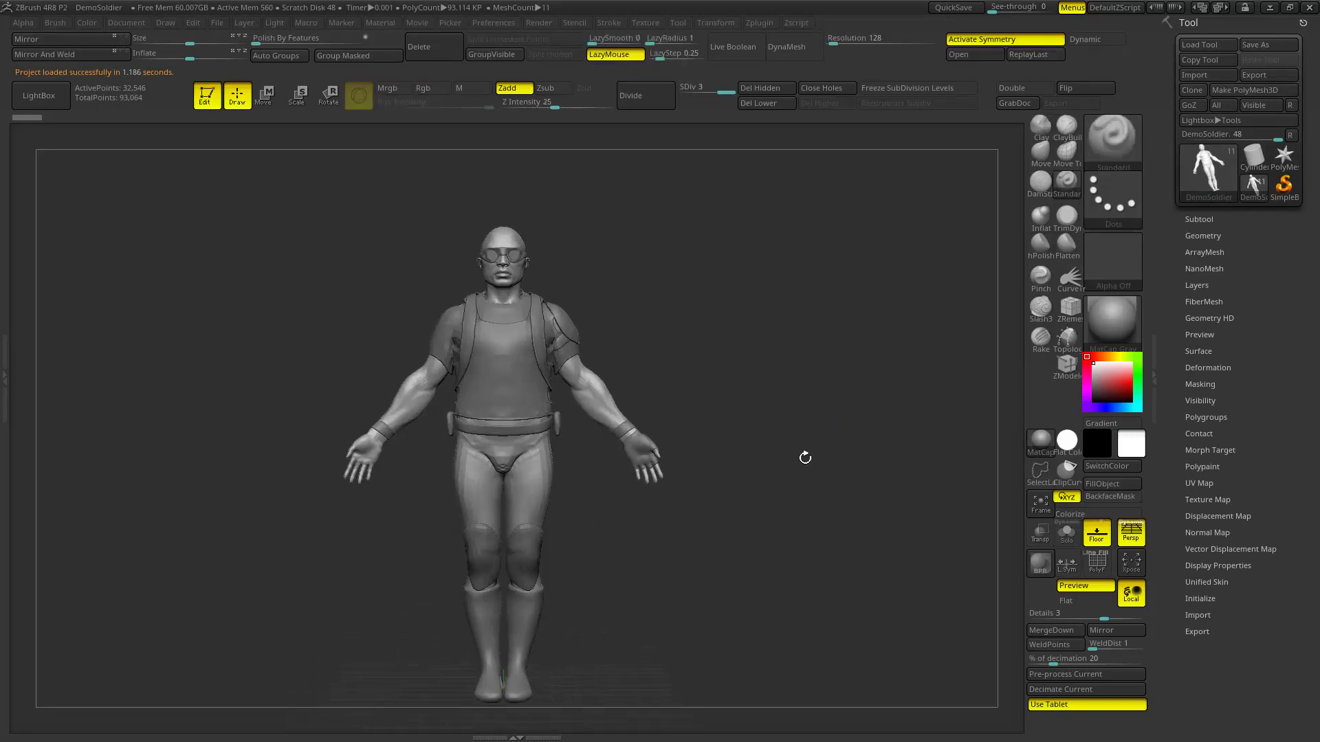
mouse_move(804, 458)
left_mouse_down()
mouse_move(776, 395)
mouse_move(938, 347)
left_mouse_up()
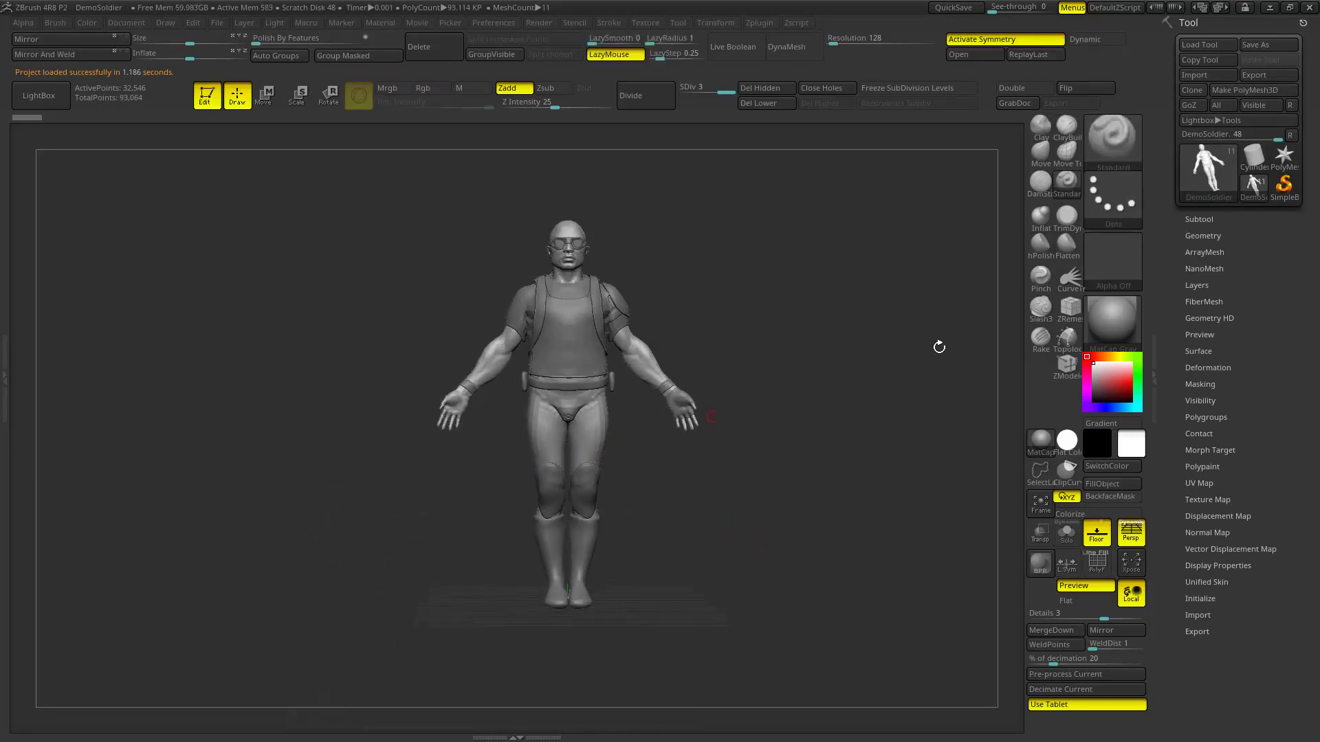
left_click(1202, 220)
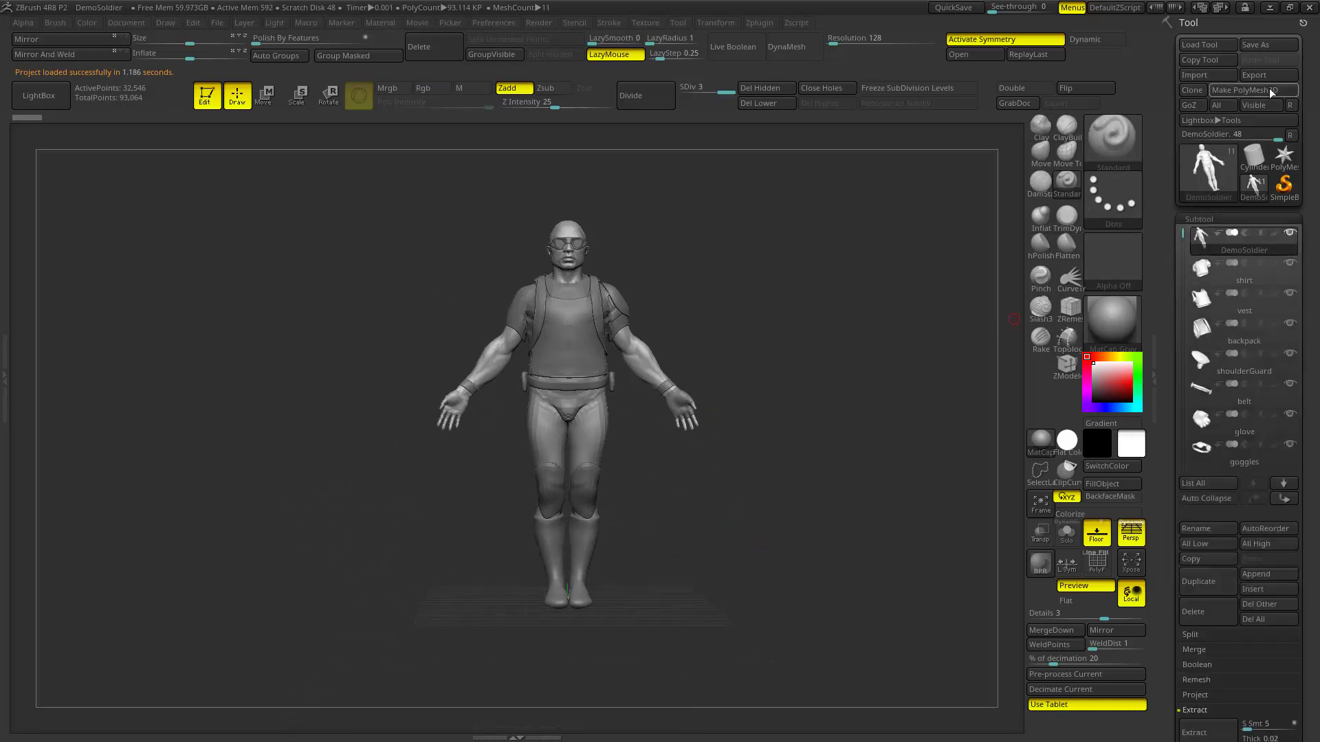
mouse_move(831, 385)
left_mouse_down()
mouse_move(812, 474)
mouse_move(785, 503)
mouse_move(848, 391)
mouse_move(834, 427)
mouse_move(859, 413)
mouse_move(854, 392)
left_mouse_up()
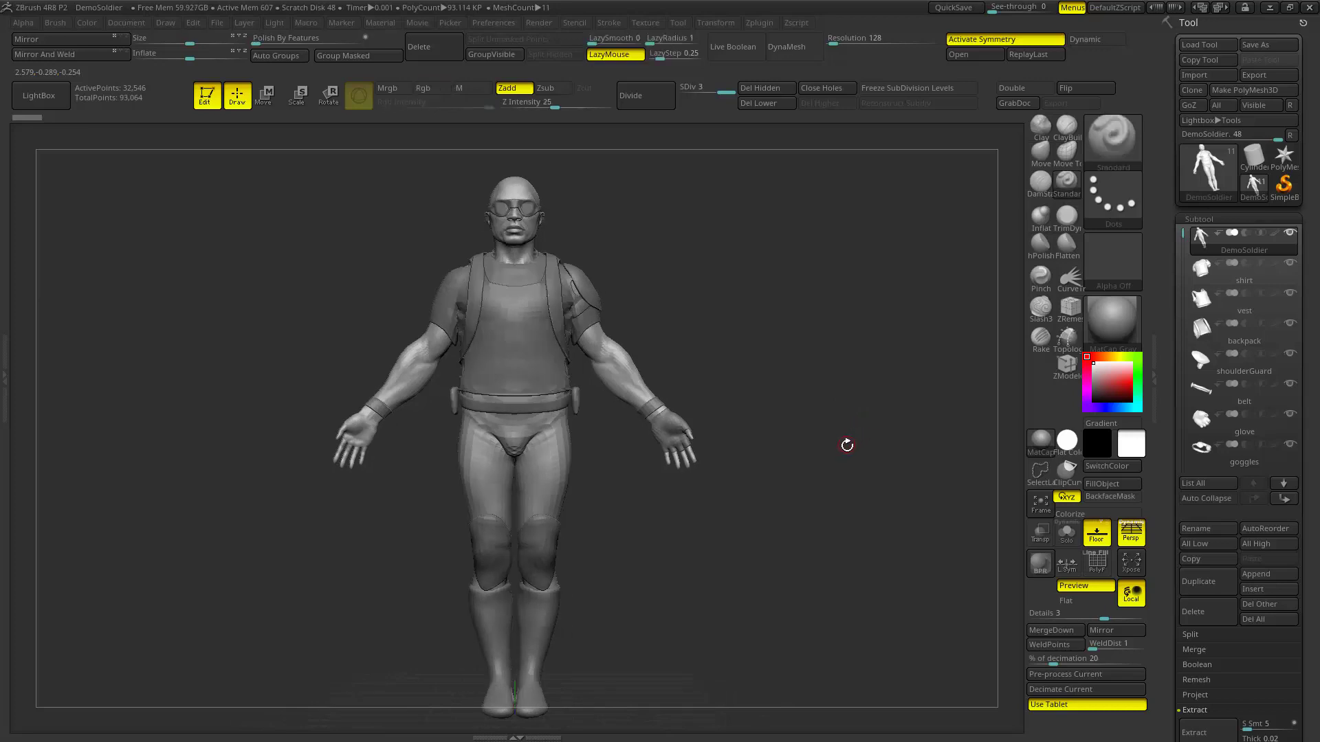
left_click_drag(805, 408, 733, 424)
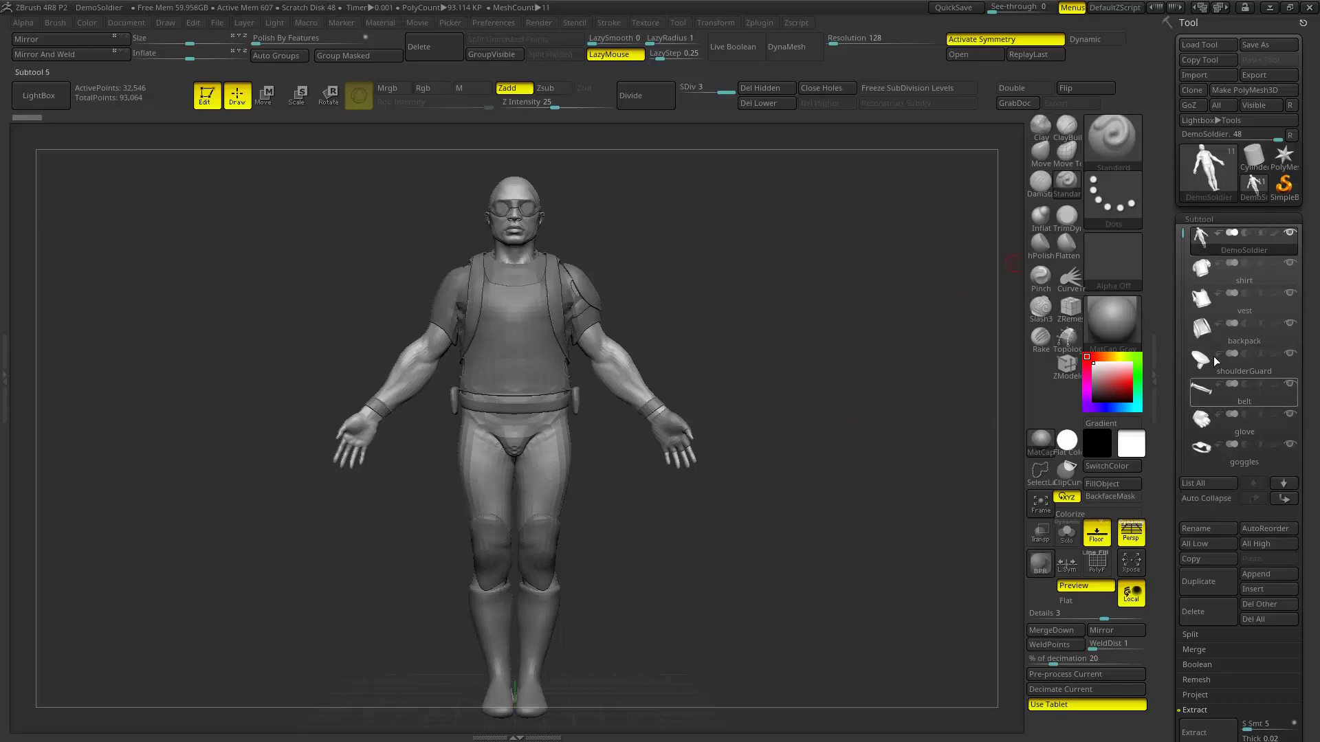
- Remove every subtool except the bare body using Del Other
left_click(1277, 602)
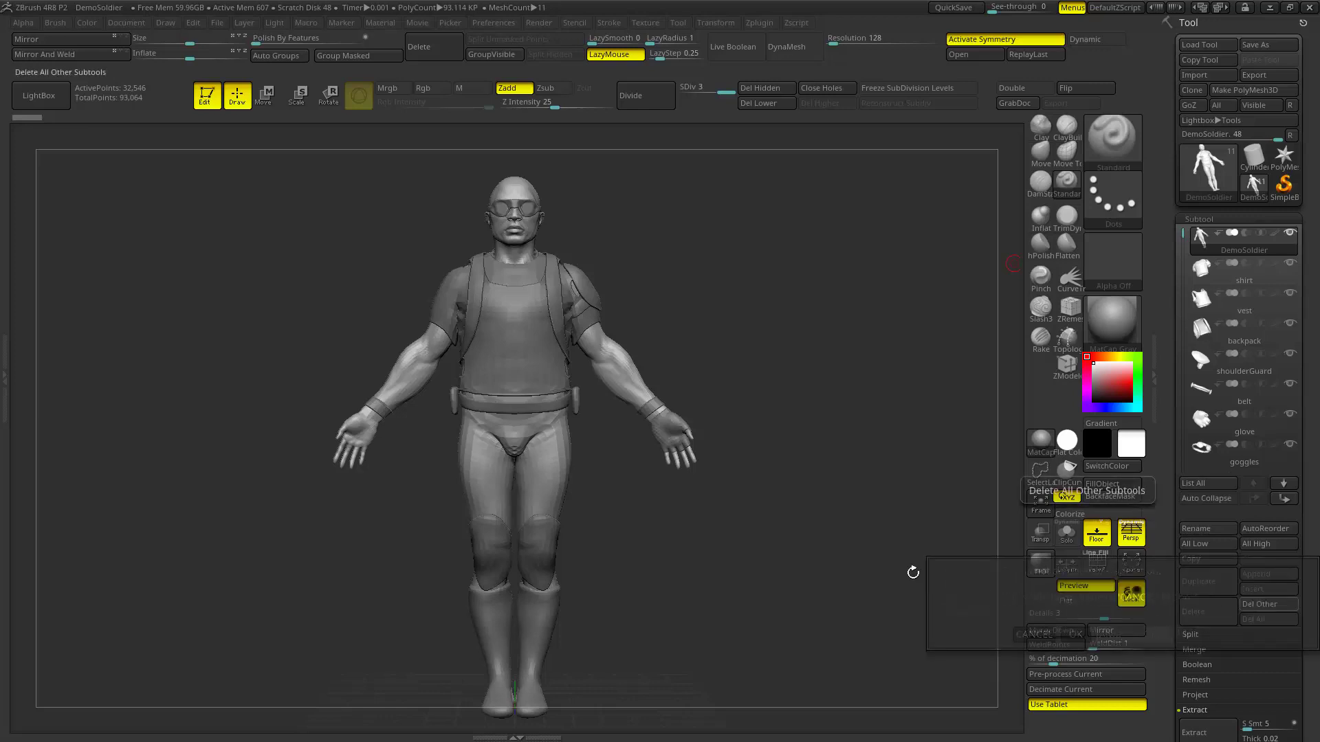
right_click_drag(852, 457, 700, 528, "ctrl")
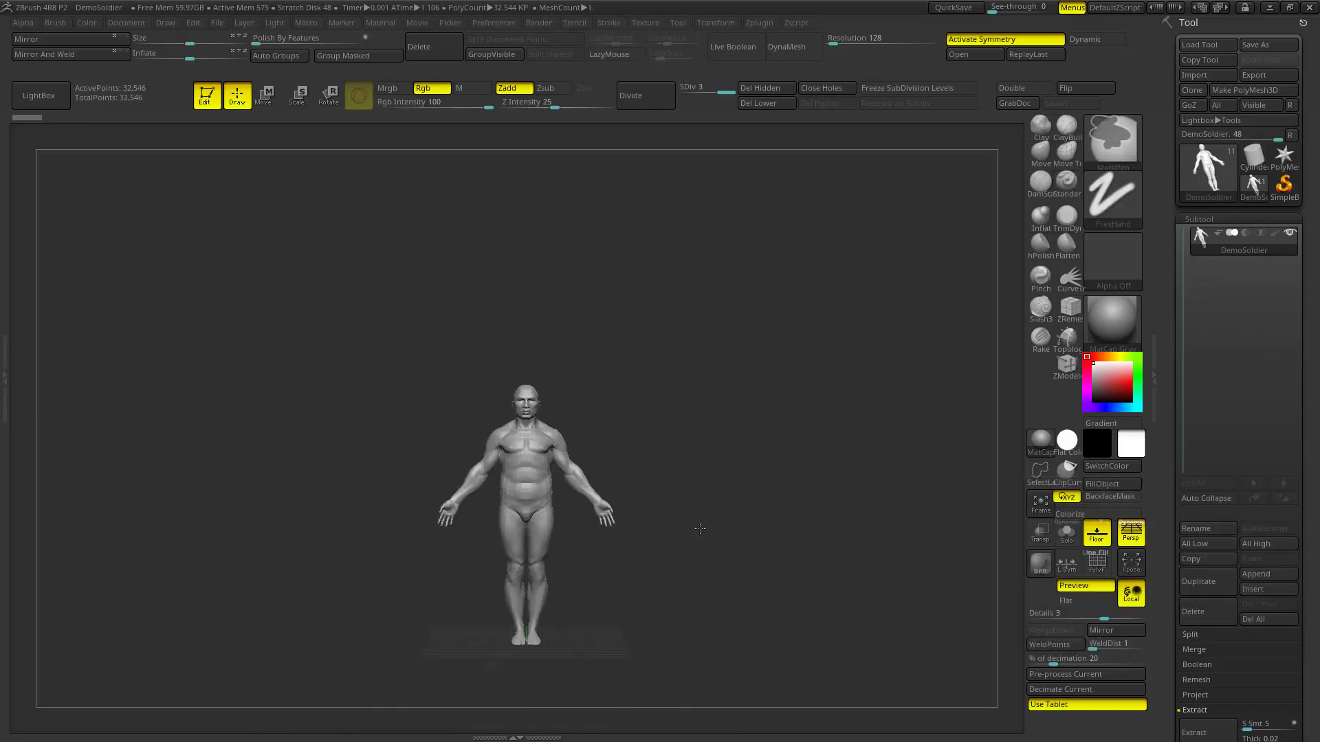
right_click_drag(740, 577, 680, 478, "ctrl")
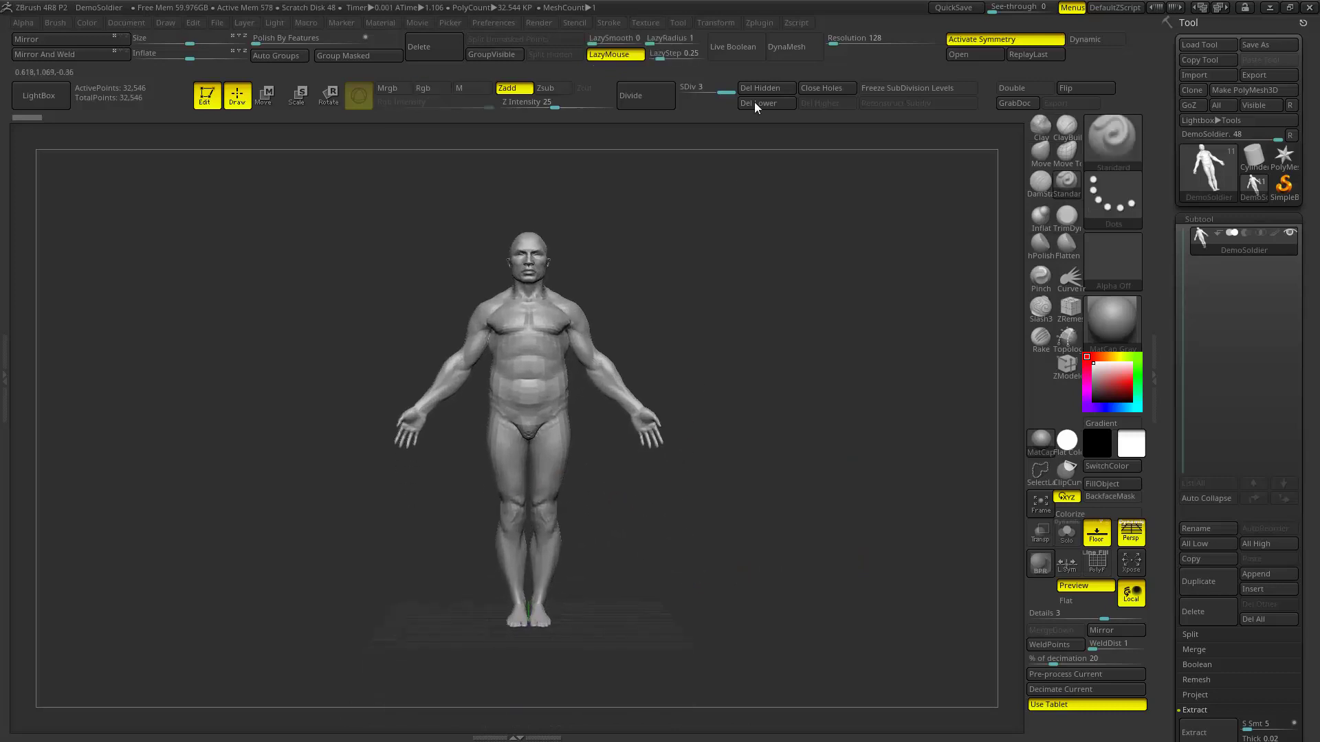
- Zoom in on the body and switch perspective off
left_click(760, 23)
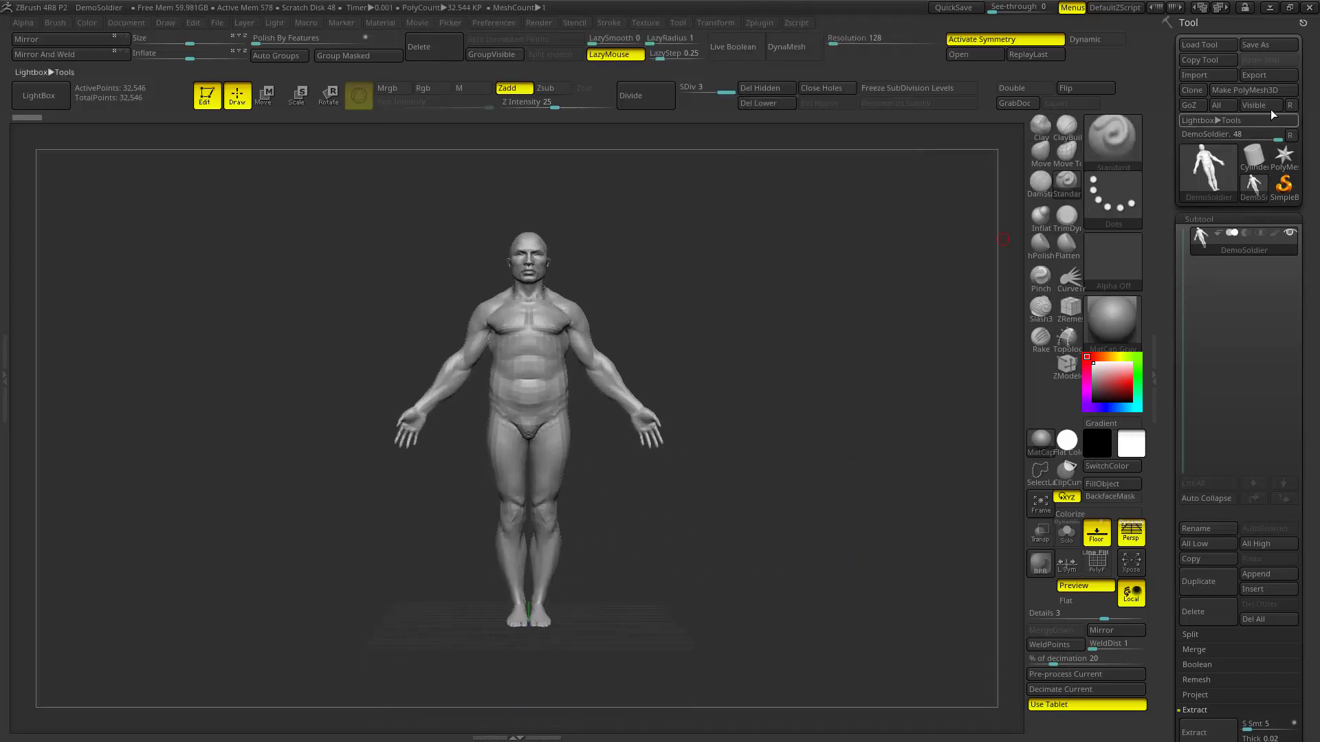
mouse_move(840, 421)
left_mouse_down("alt")
mouse_move(705, 519)
mouse_move(901, 395)
mouse_move(845, 421)
left_mouse_up("alt")
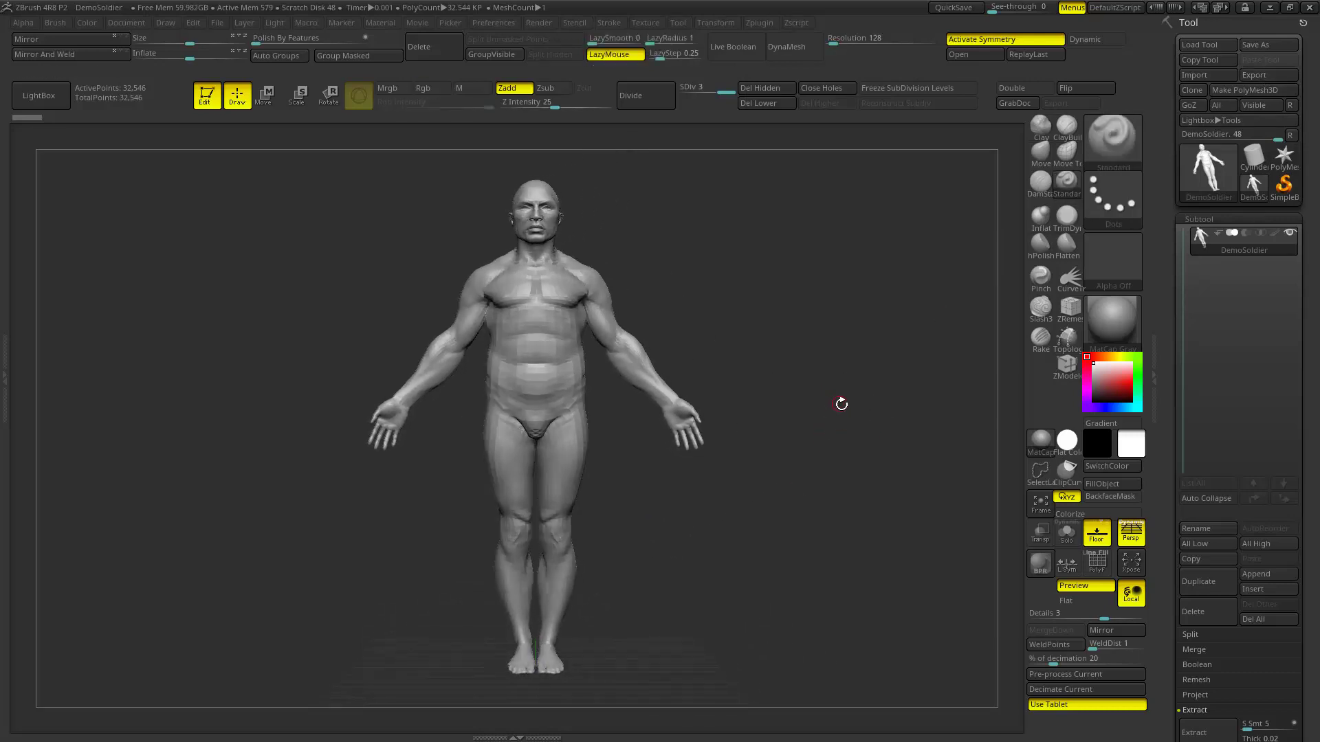
left_click(1131, 538)
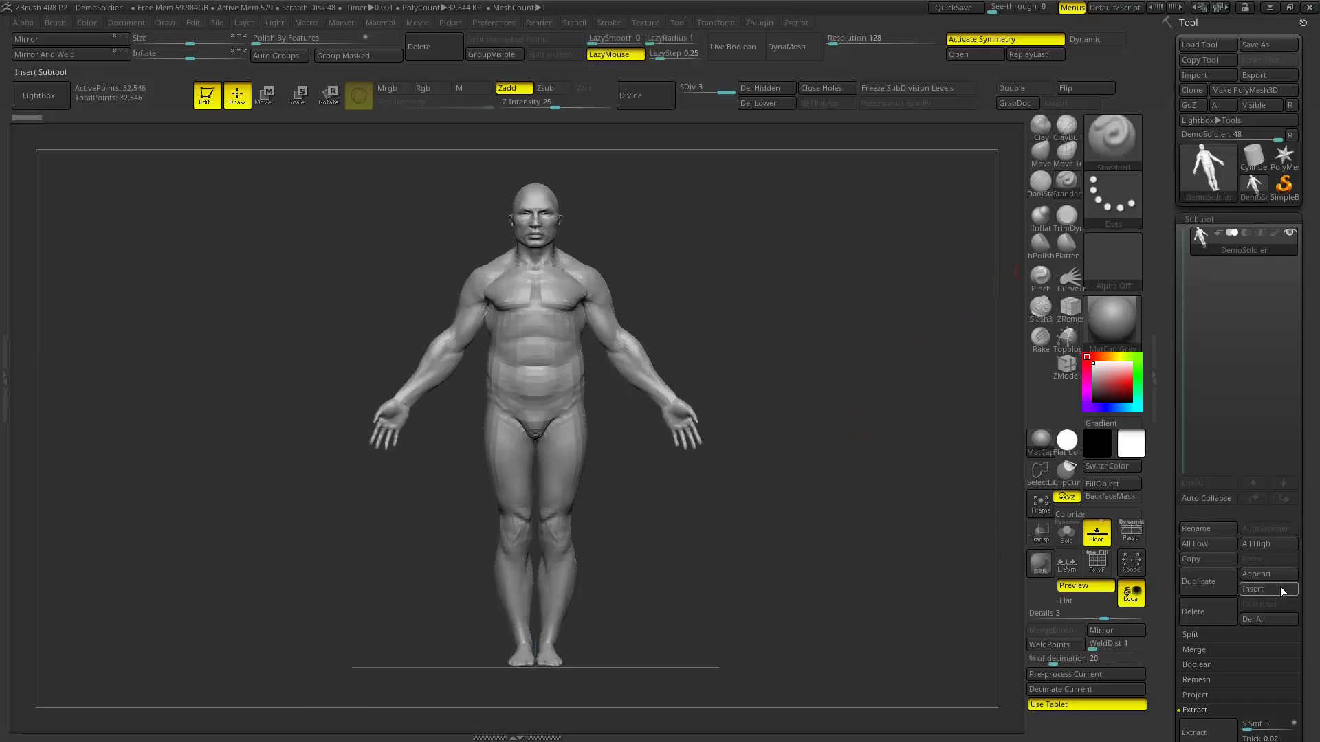
- Insert a Sphere3D subtool and import cuerpo_base.obj from Escritorio into it
left_click(1255, 591)
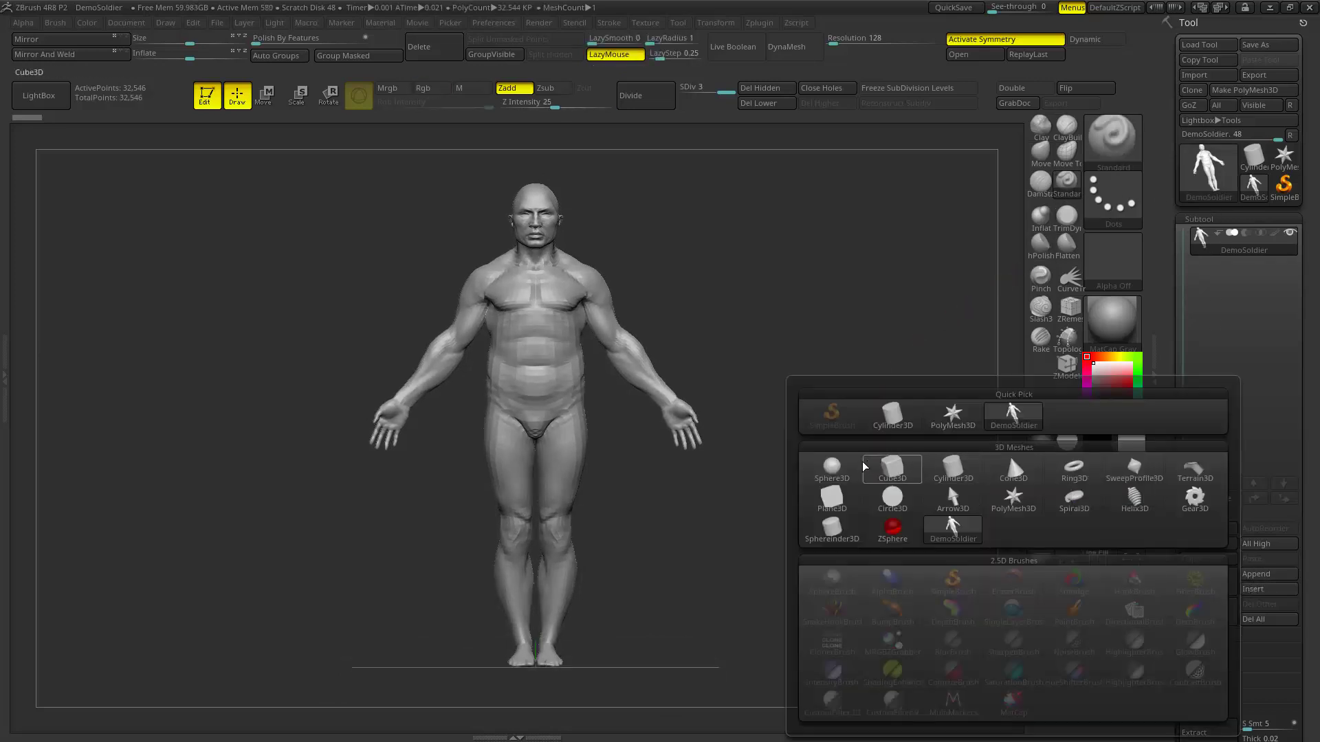
left_click(1007, 453)
left_click(1207, 77)
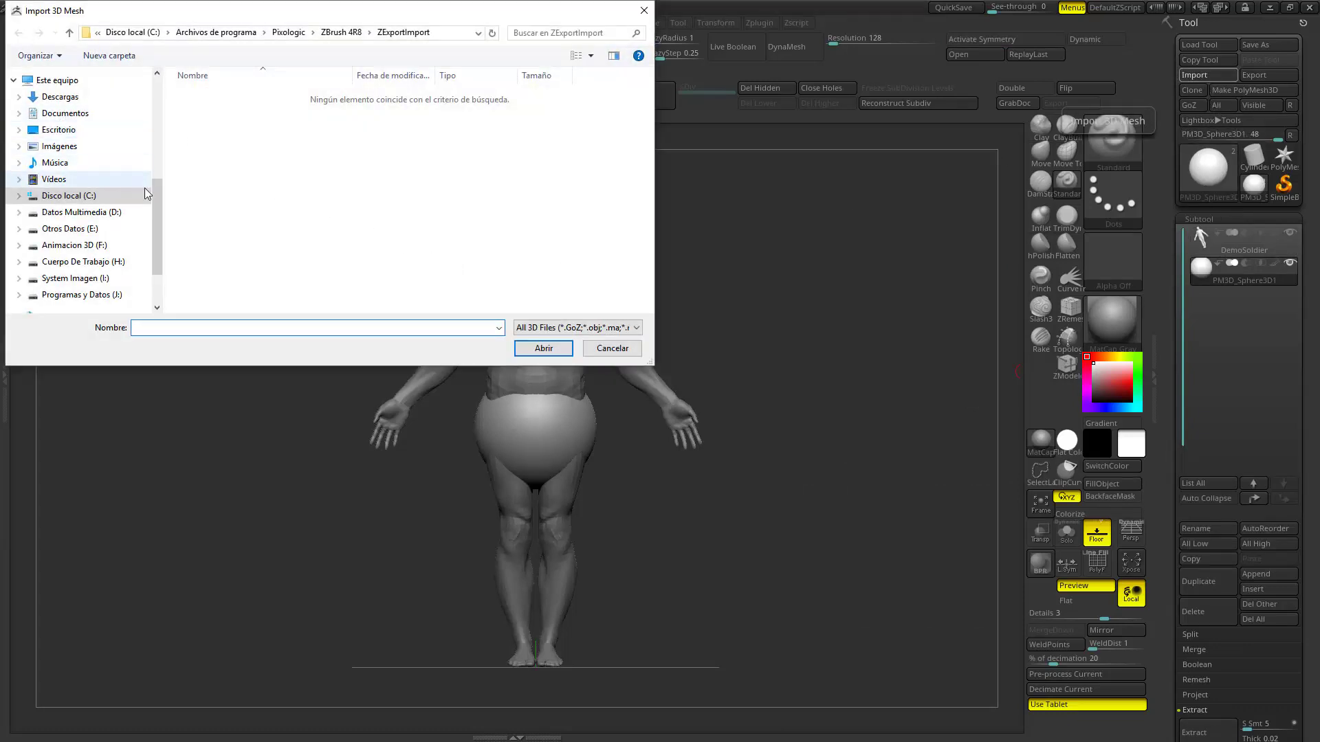
left_click_drag(156, 203, 162, 169)
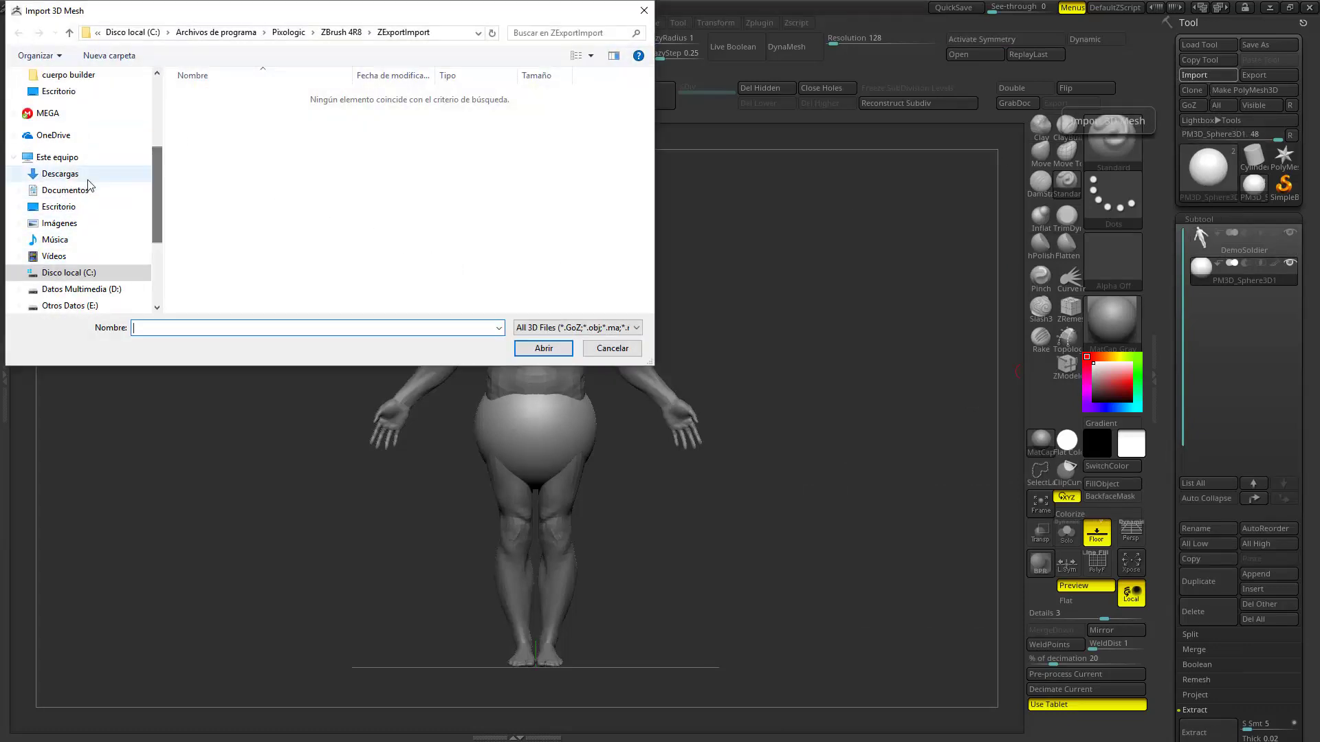
left_click(59, 206)
left_click(531, 126)
left_click(543, 348)
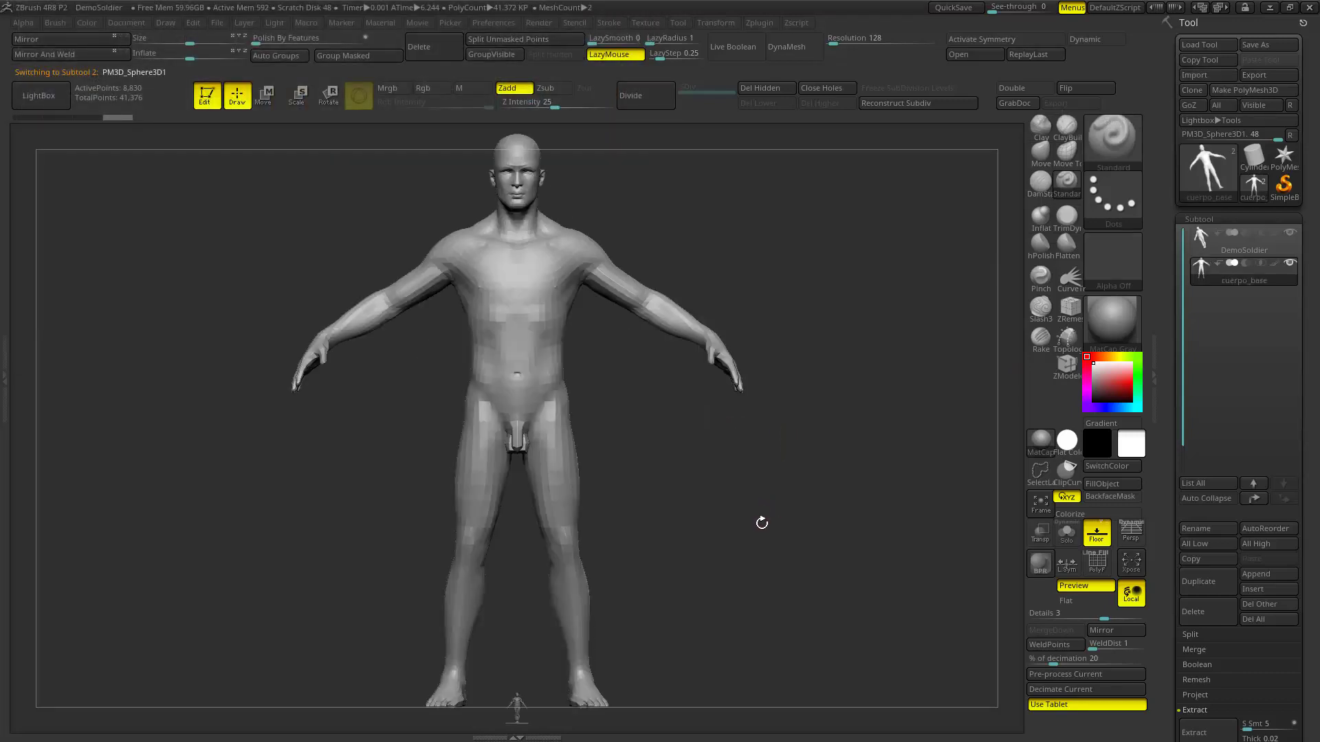
- Frame cuerpo_base in the view and select the tiny DemoSoldier subtool at its feet
mouse_move(761, 523)
left_mouse_down("alt")
mouse_move(736, 374)
mouse_move(766, 361)
left_mouse_up("alt")
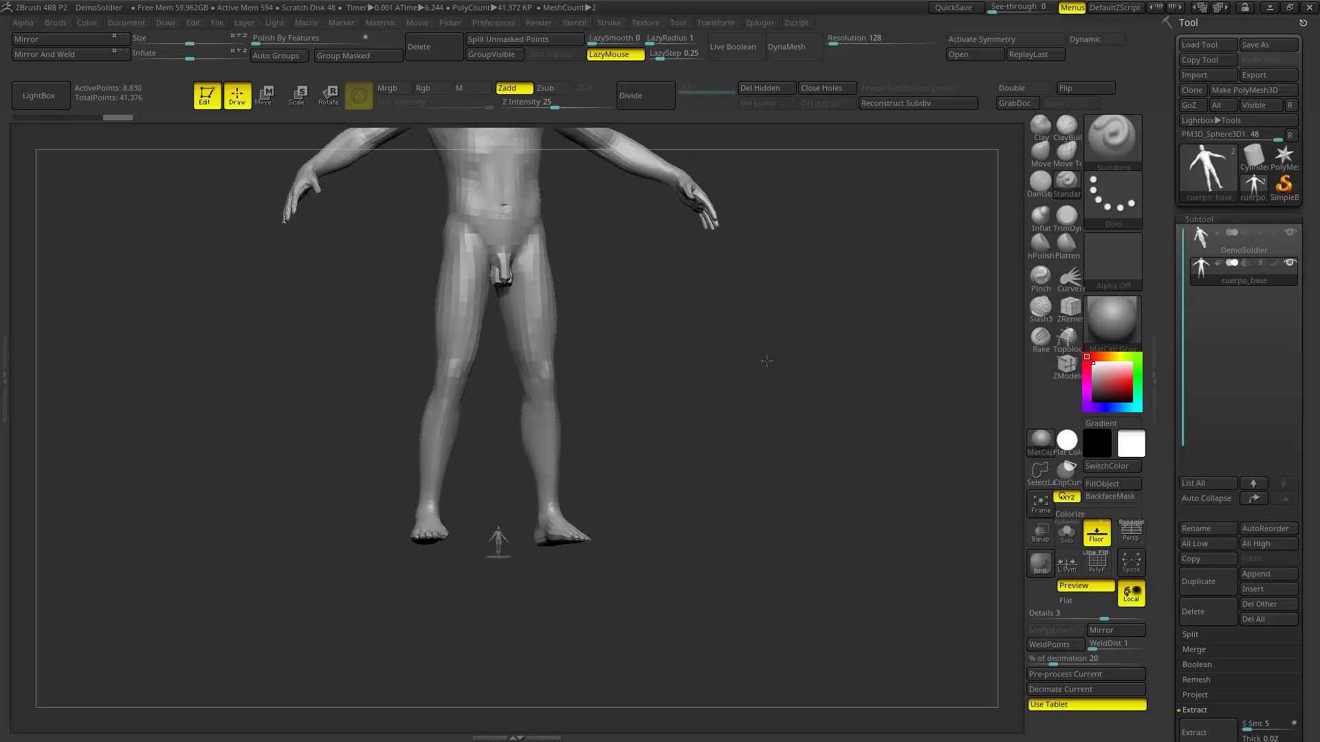
mouse_move(766, 361)
right_mouse_down("ctrl")
mouse_move(725, 462)
mouse_move(565, 540)
mouse_move(604, 505)
mouse_move(554, 456)
mouse_move(718, 480)
mouse_move(737, 530)
right_mouse_up("ctrl")
key("f")
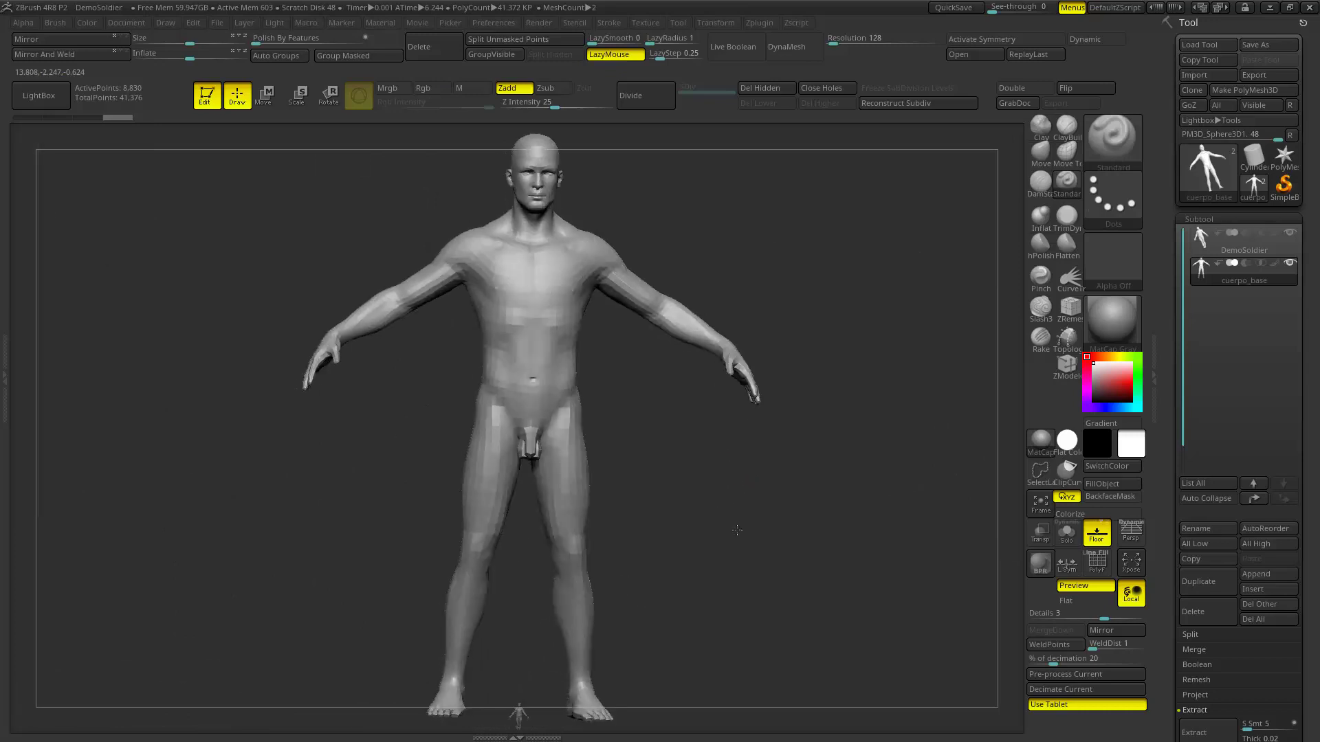
right_click_drag(724, 577, 533, 520, "alt")
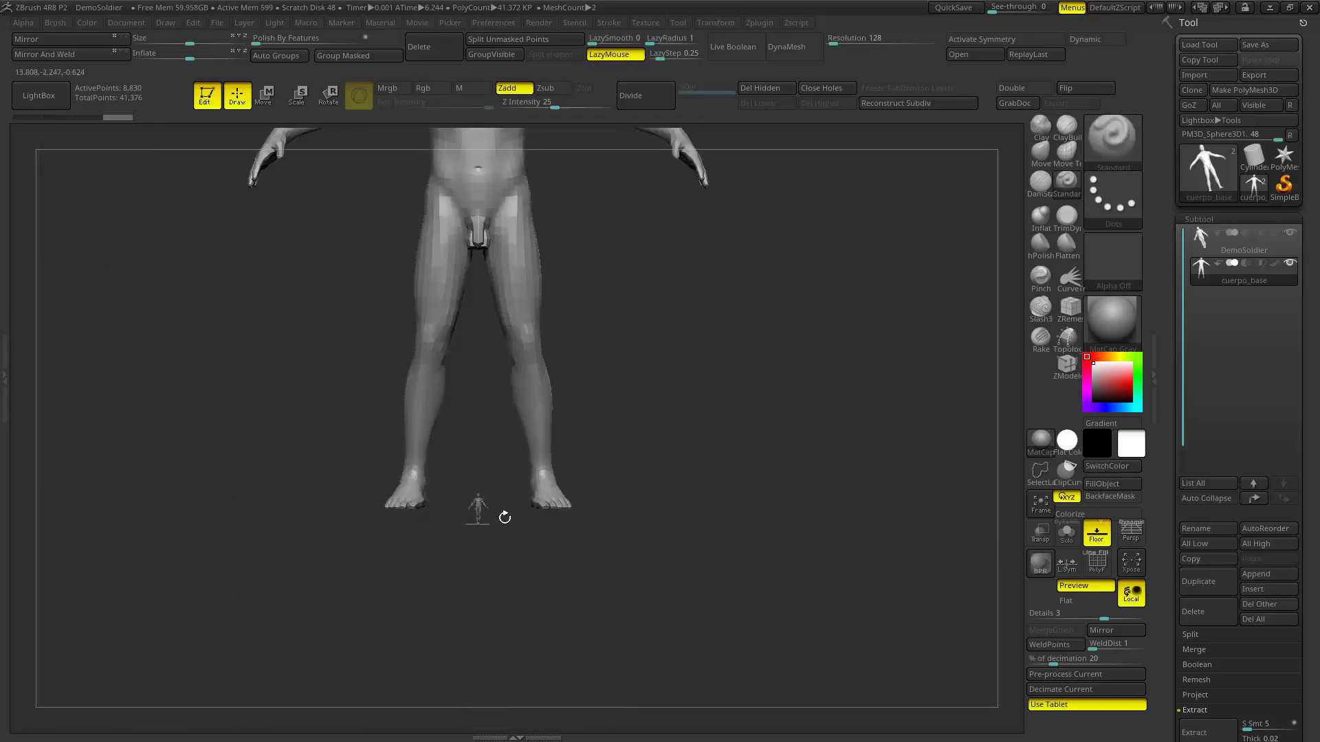
mouse_move(664, 545)
right_mouse_down("alt")
mouse_move(684, 500)
mouse_move(767, 526)
mouse_move(665, 447)
mouse_move(504, 598)
mouse_move(554, 583)
mouse_move(531, 488)
right_mouse_up("alt")
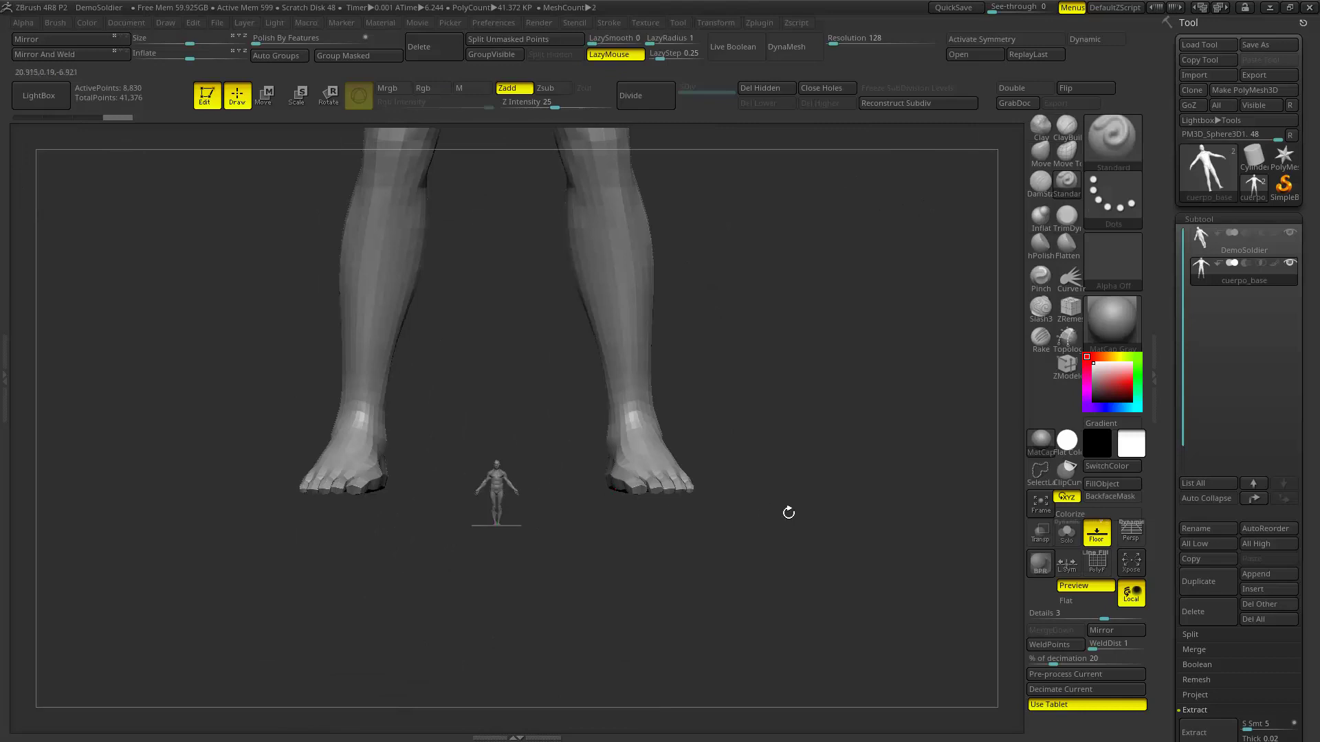
left_click(496, 485, "alt")
- Scale DemoSoldier up with the Move gizmo to roughly cuerpo_base's height
key("w")
right_click_drag(566, 485, 576, 512, "alt")
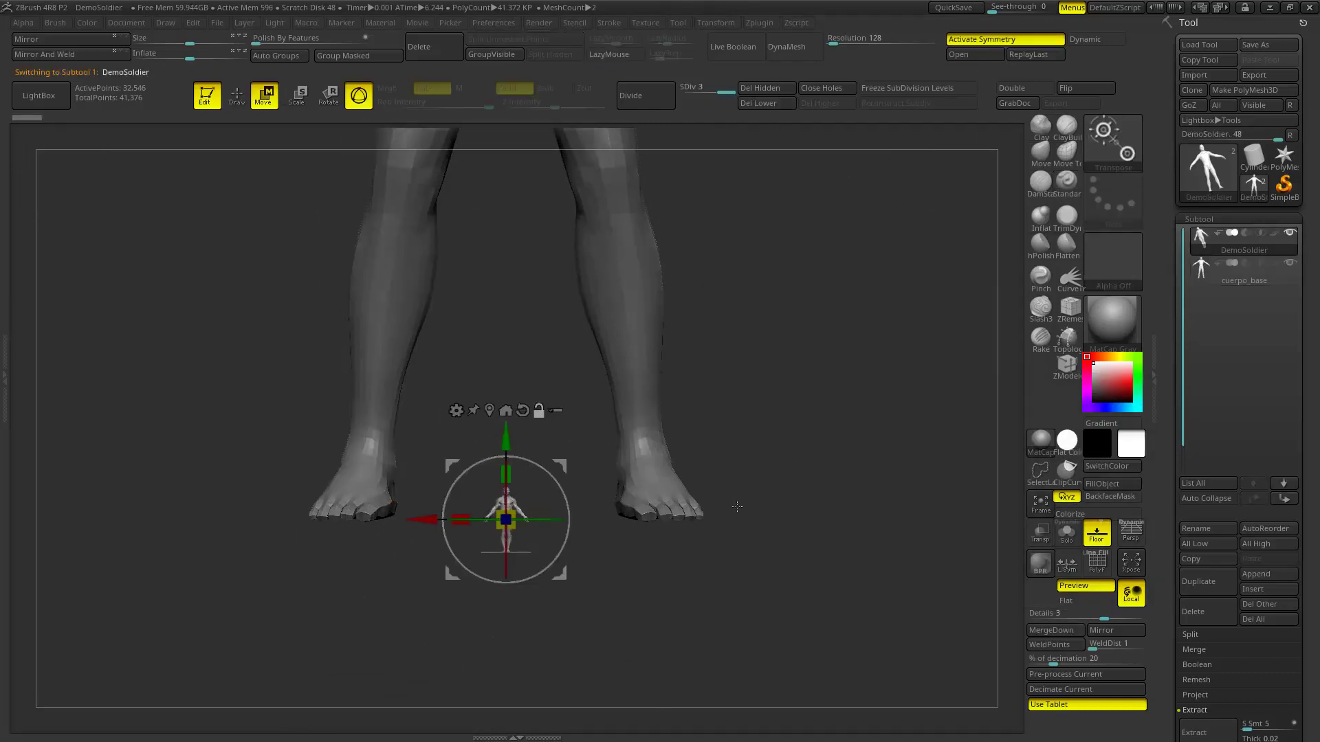
mouse_move(506, 519)
left_mouse_down()
mouse_move(622, 537)
mouse_move(739, 449)
left_mouse_up()
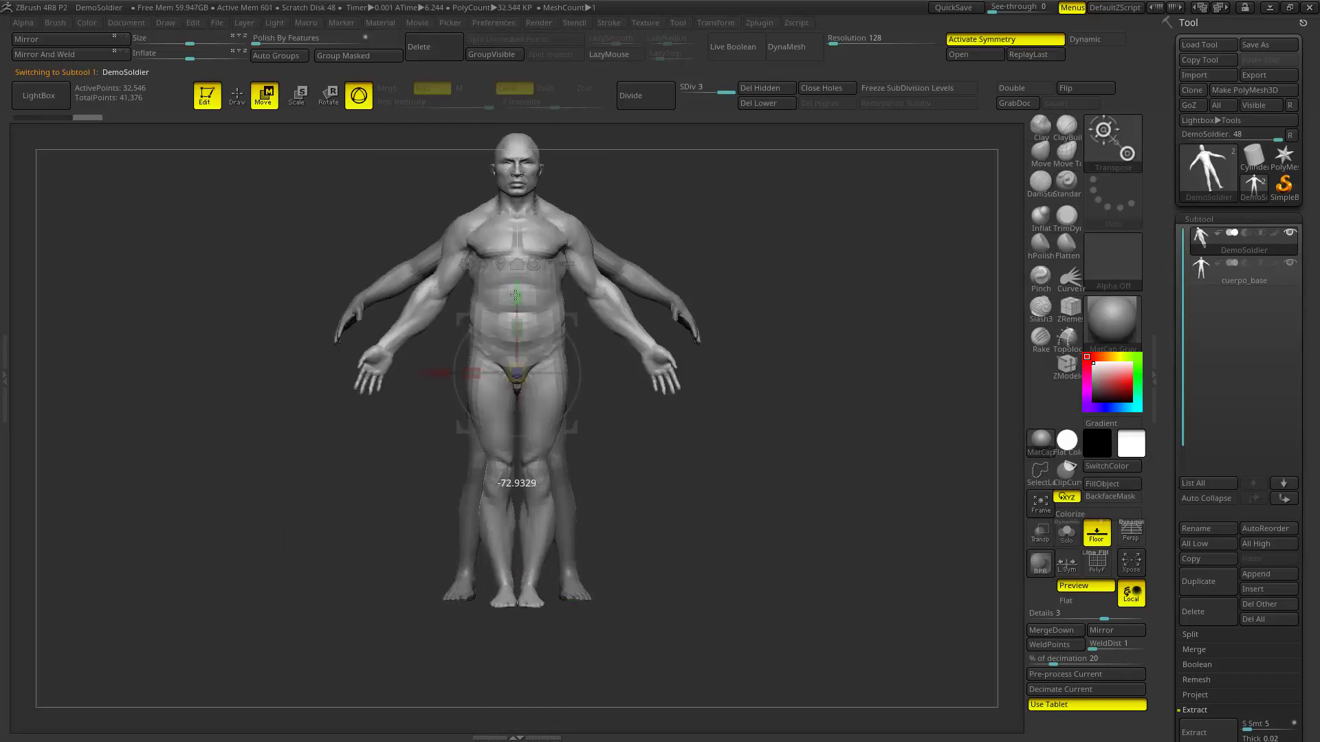
right_click_drag(739, 450, 783, 431)
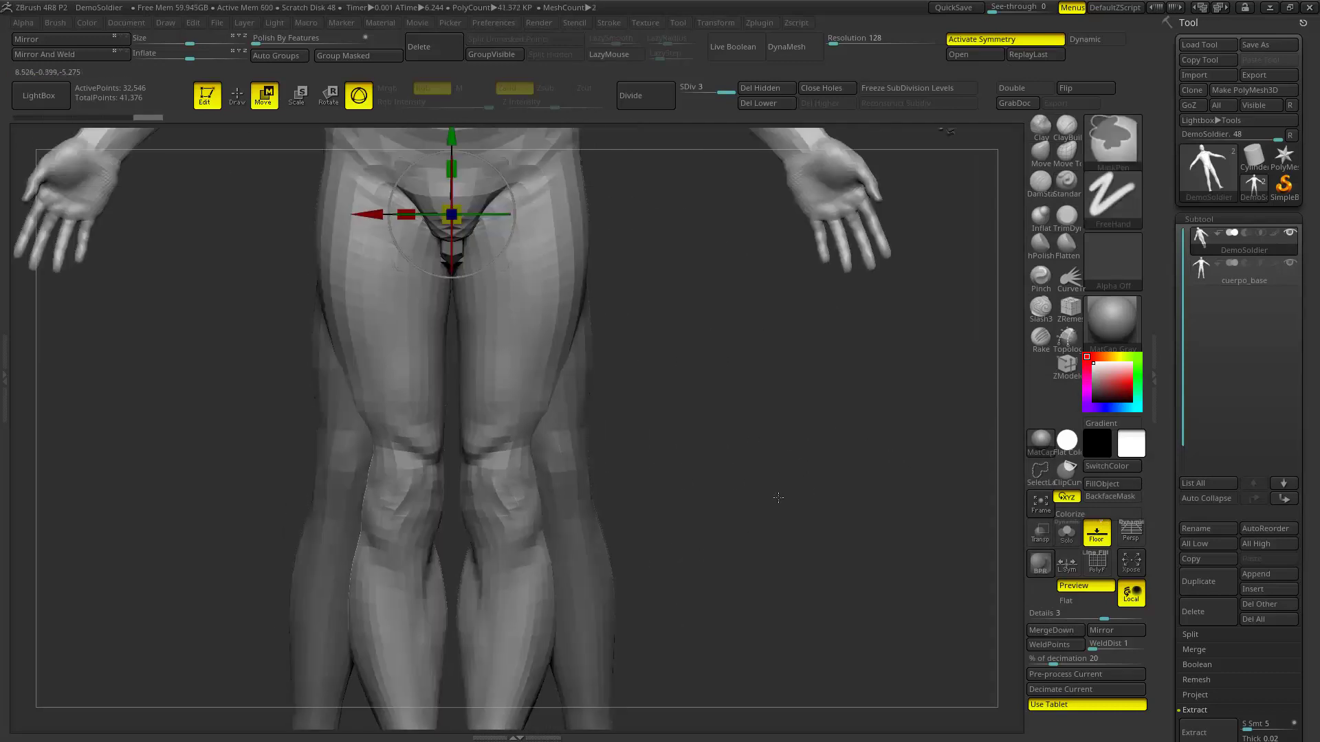
left_click_drag(783, 431, 1050, 543)
- Turn on Transp, orbit around to check the overlap, then return to Draw mode
left_click(1040, 532)
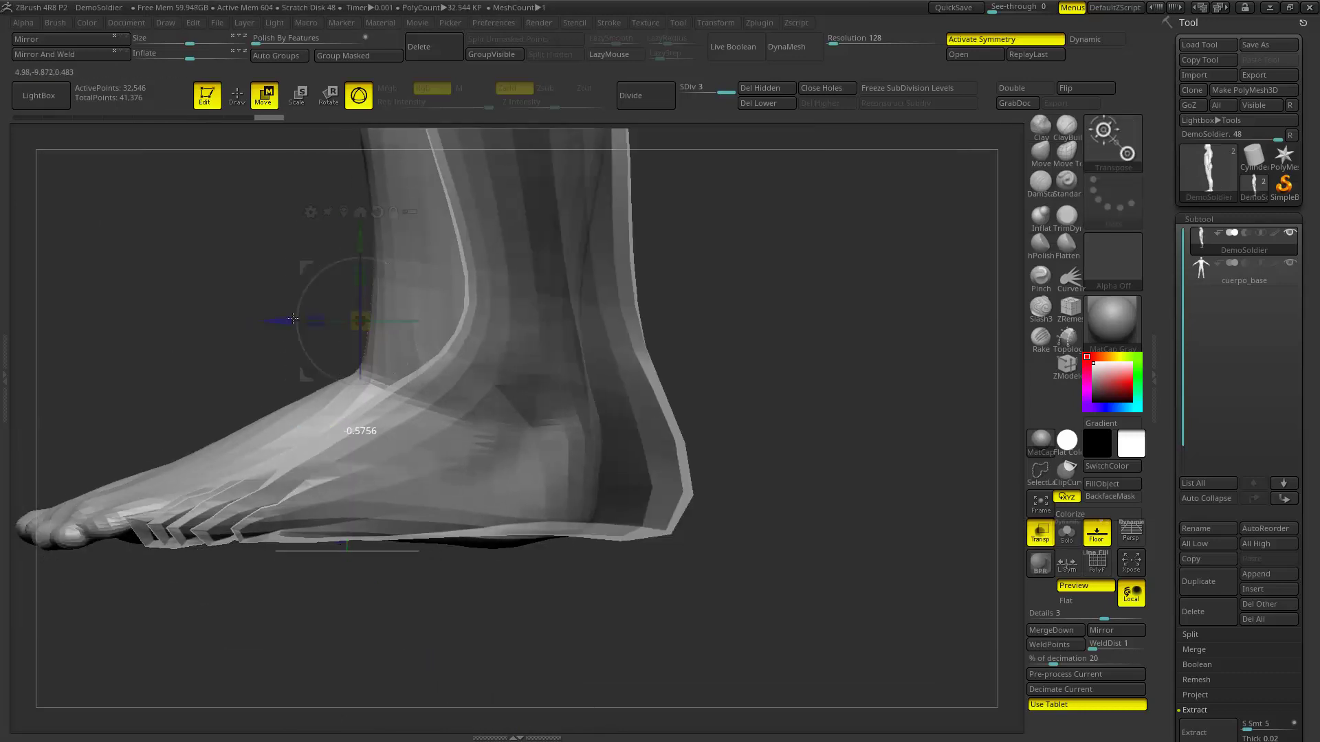
right_click_drag(659, 400, 854, 497)
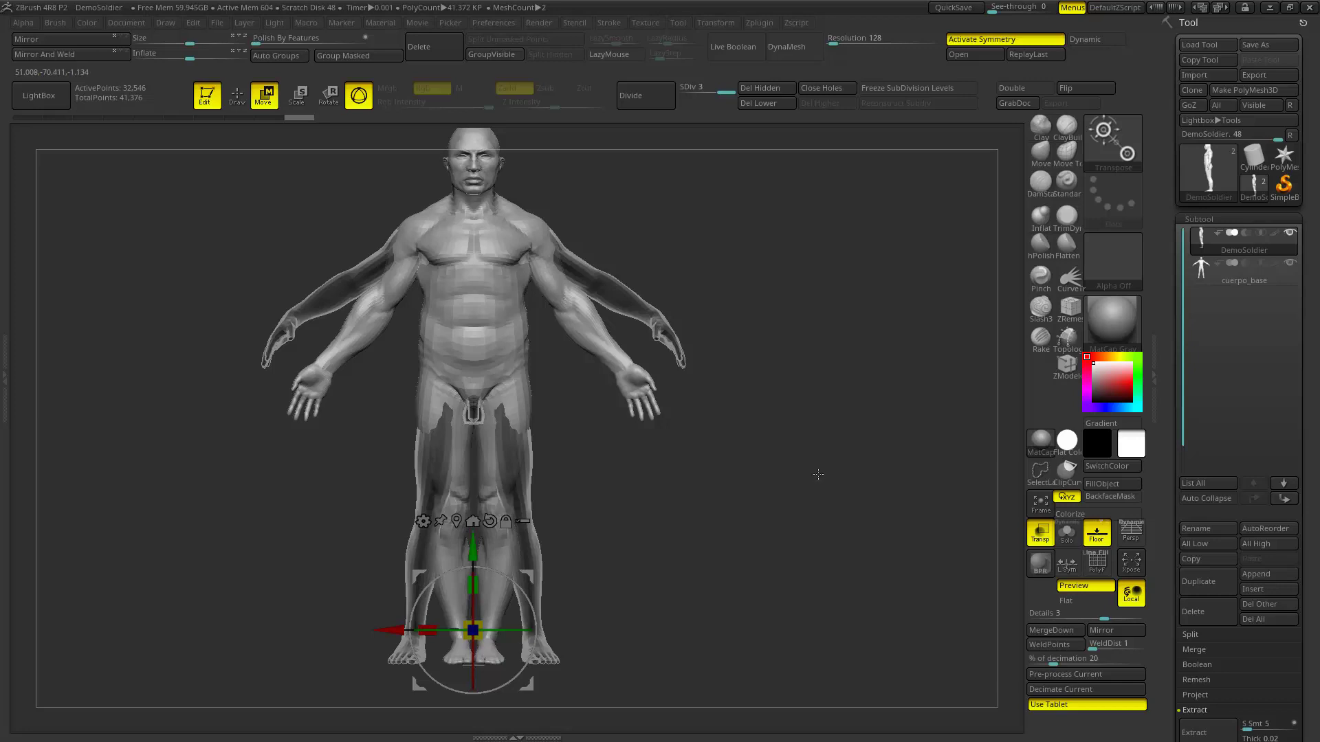
left_click_drag(812, 464, 669, 434)
key("q")
mouse_move(825, 463)
left_mouse_down()
mouse_move(814, 387)
mouse_move(786, 463)
mouse_move(762, 468)
mouse_move(783, 458)
left_mouse_up()
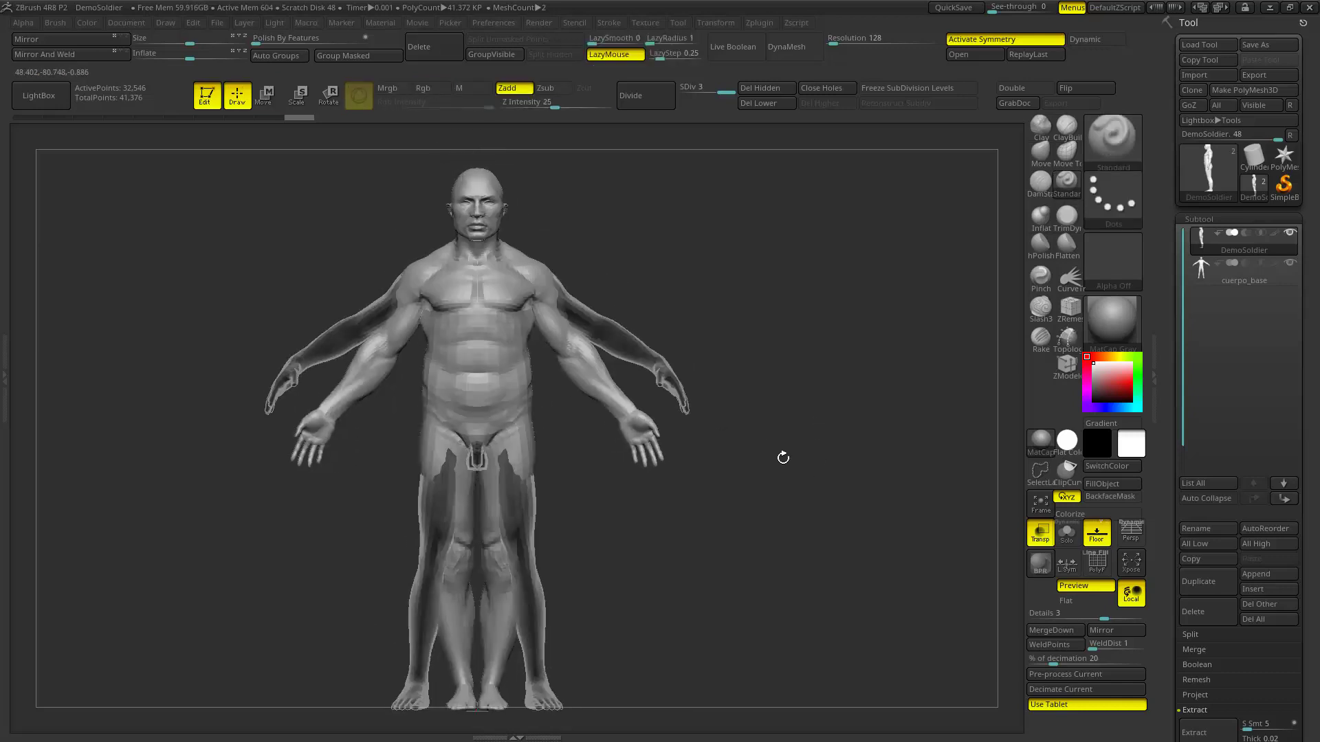
left_click_drag(734, 533, 667, 481)
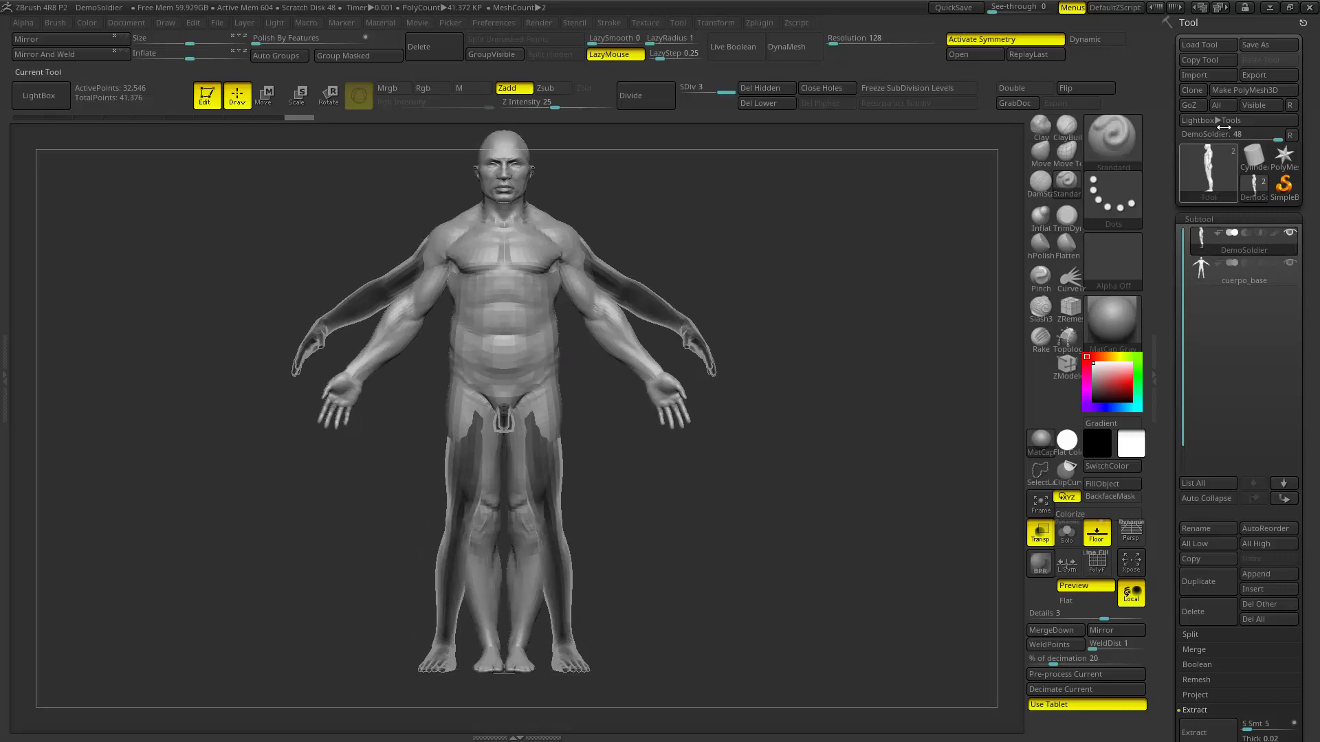
- Export DemoSoldier.obj to the desktop, then switch back to Maya and hide layer1
left_click(1263, 75)
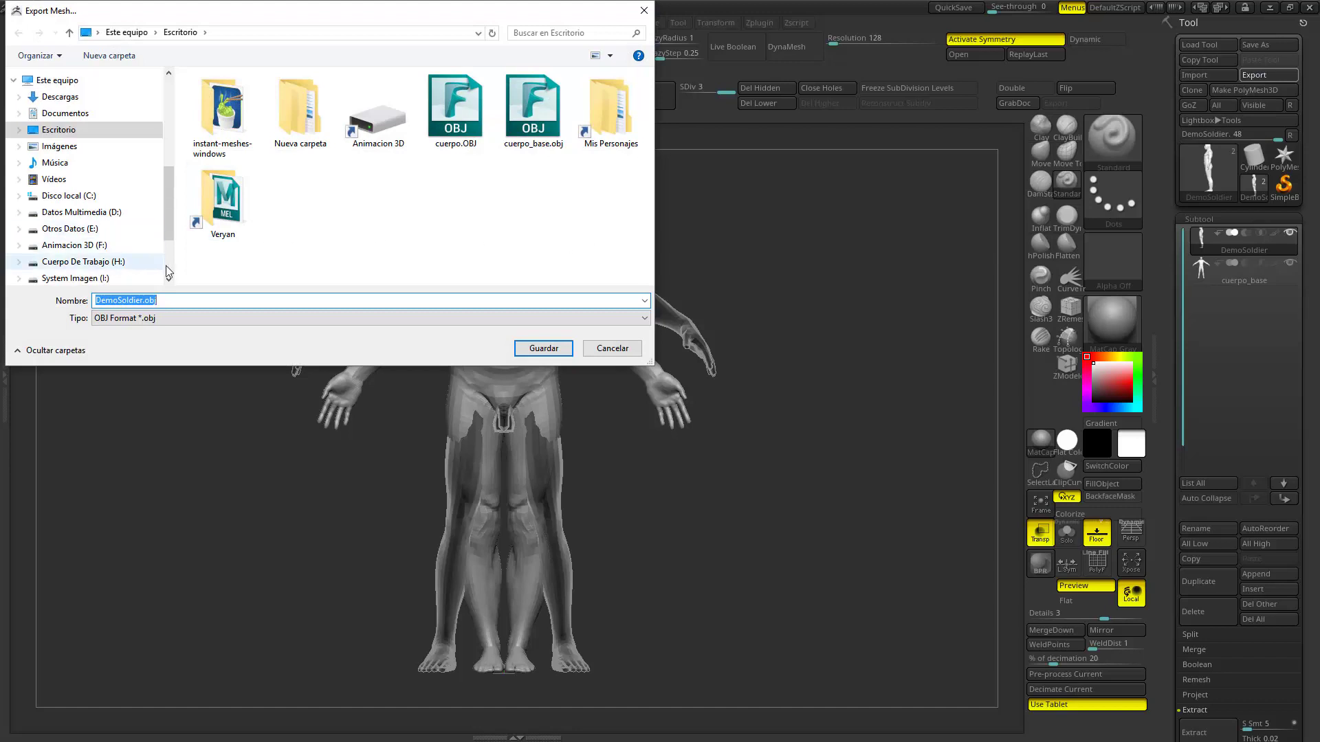
left_click(547, 349)
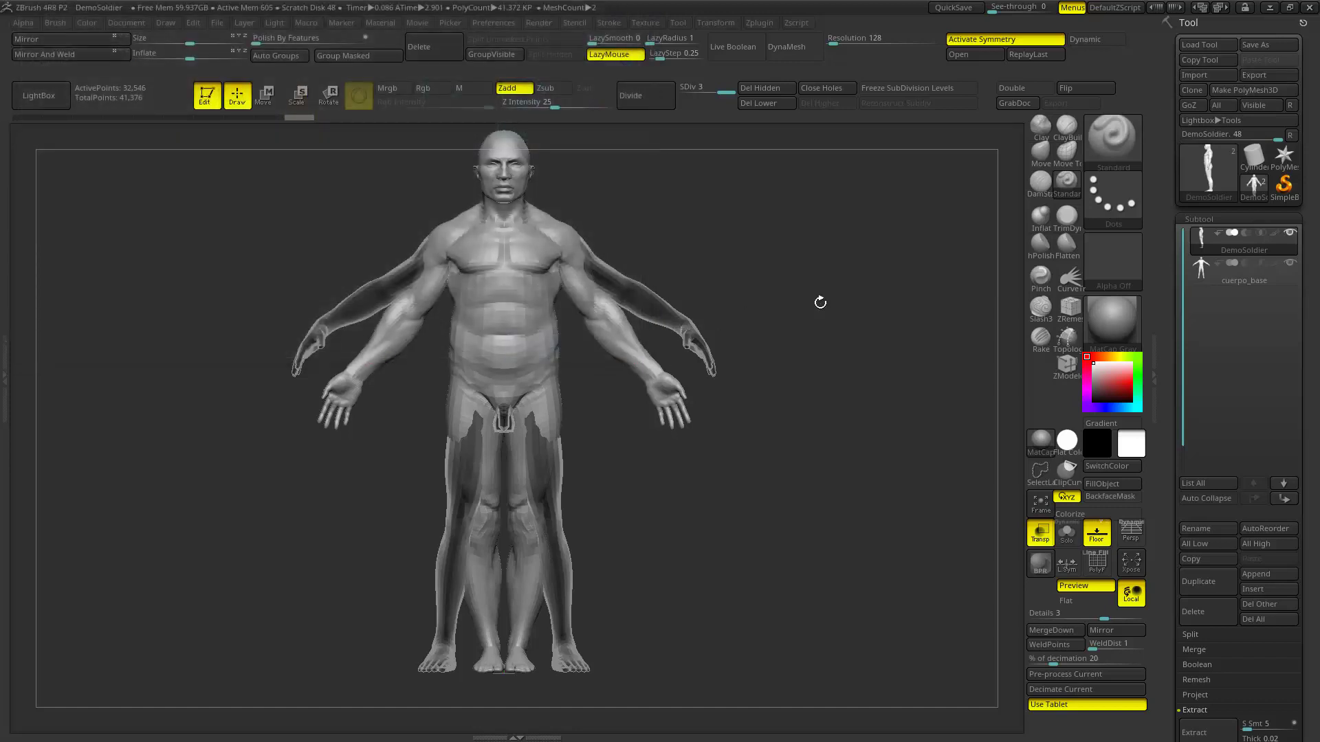
left_click(1277, 10)
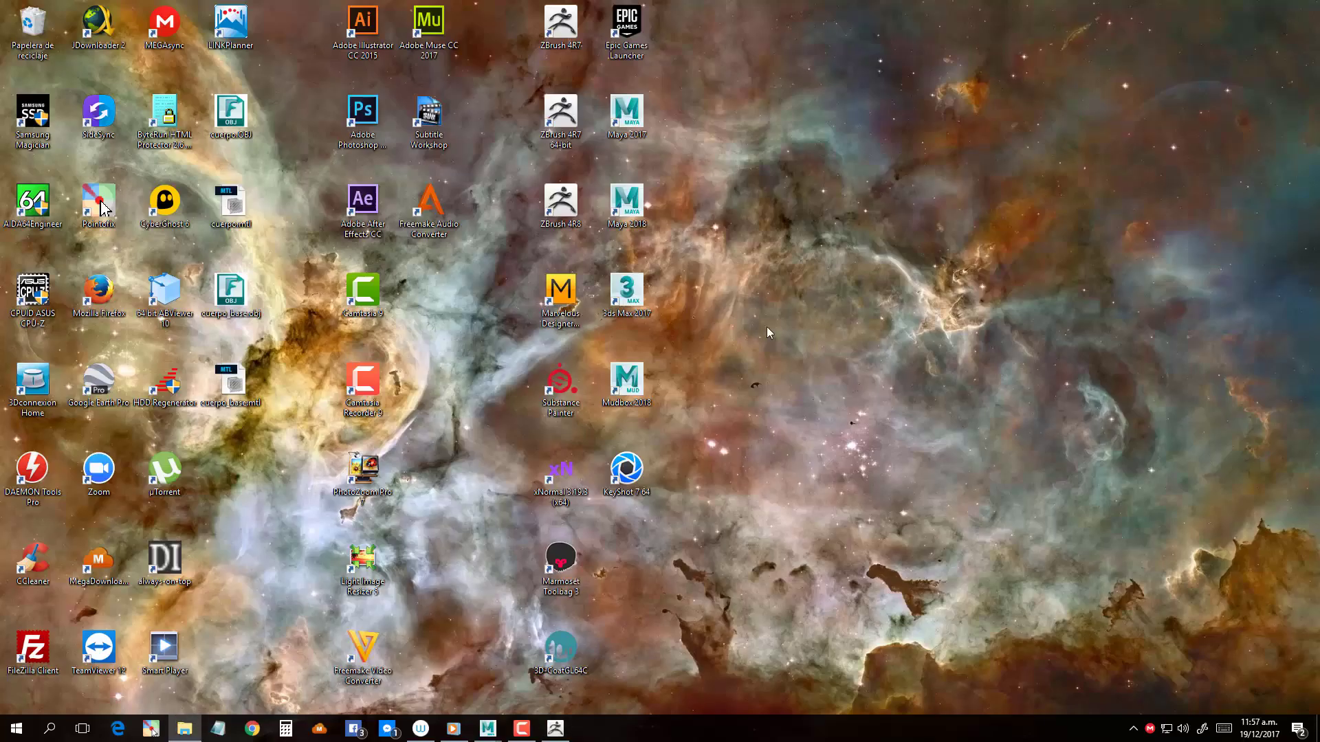
left_click(559, 673)
mouse_move(487, 728)
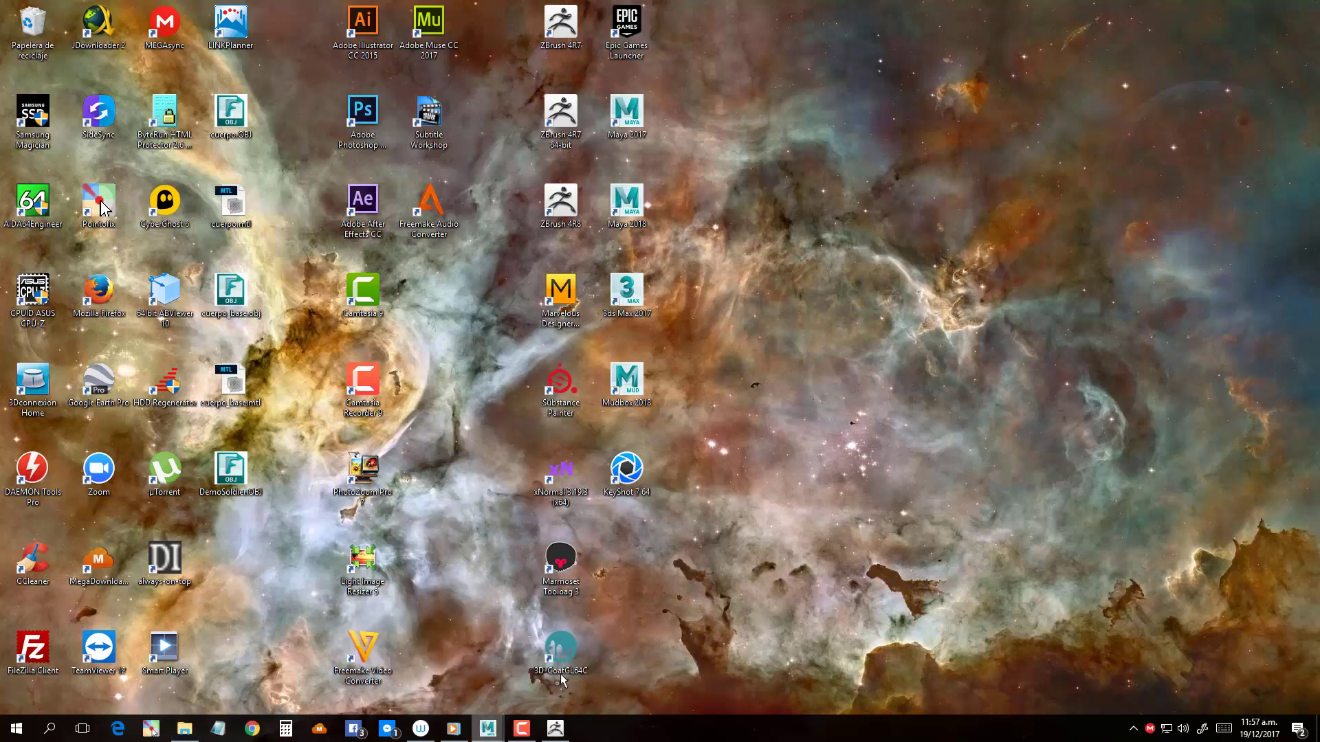
left_click(12, 520)
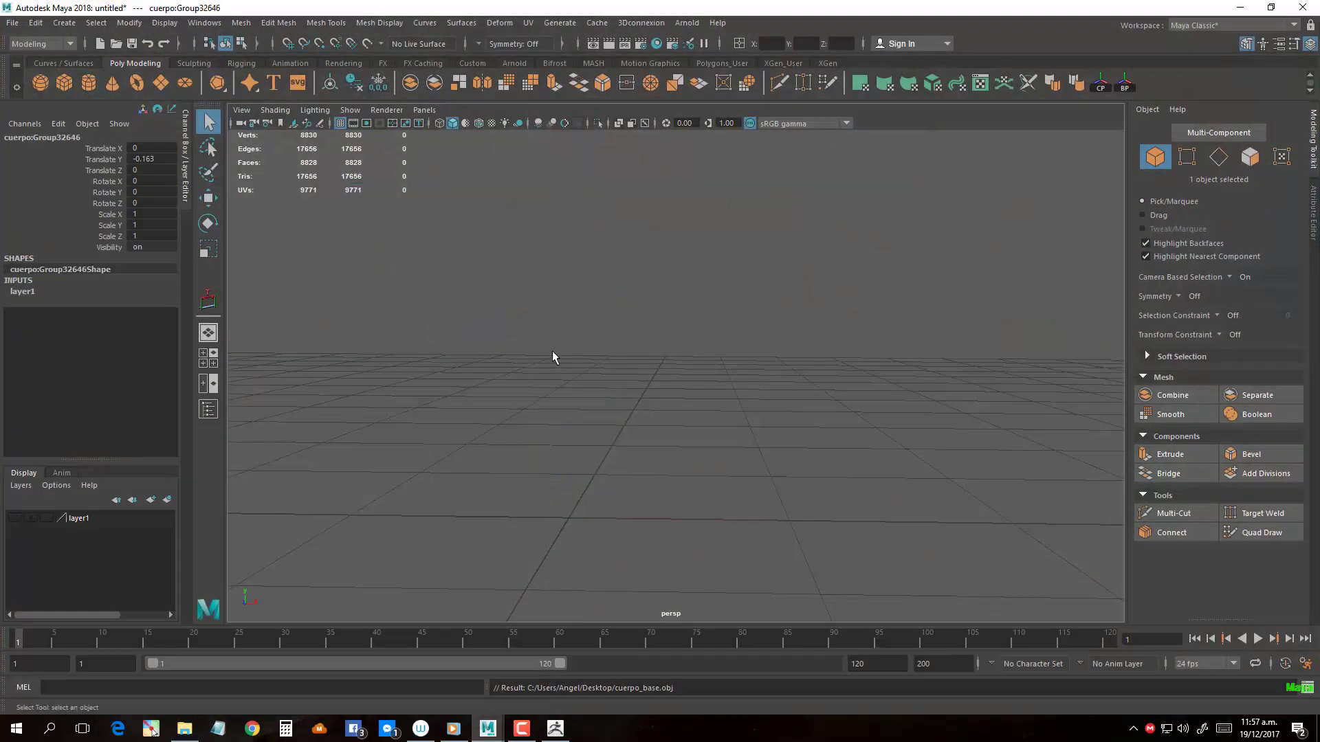
- Import DemoSoldier.OBJ from the Desktop folder into the Maya scene
left_click(12, 22)
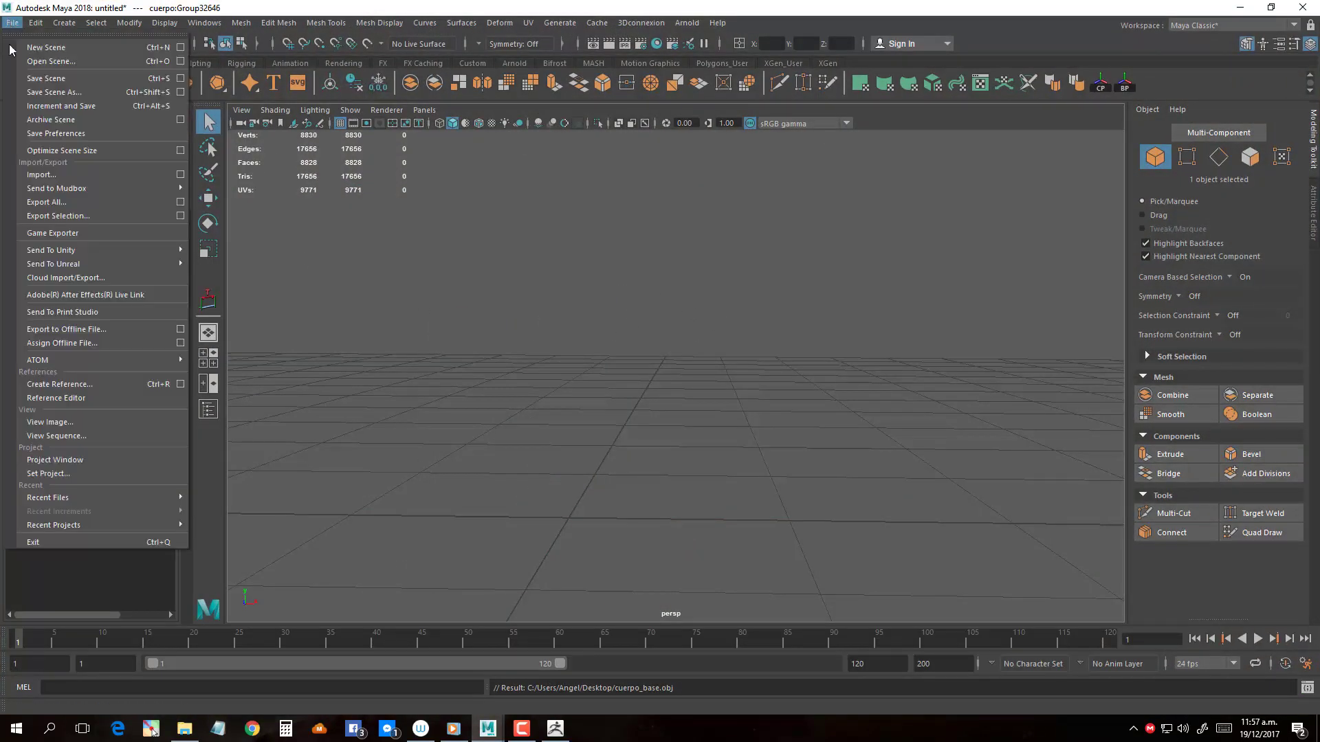
left_click(72, 175)
left_click(290, 245)
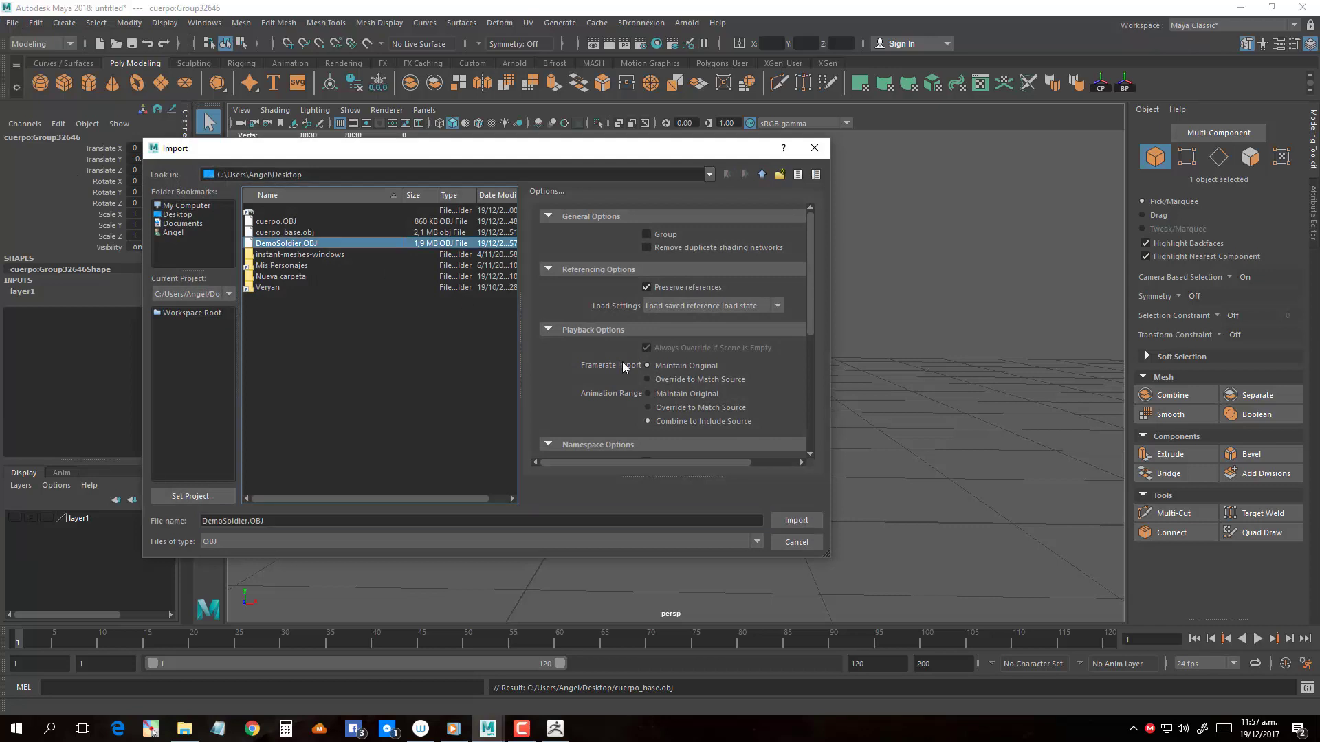
left_click(795, 520)
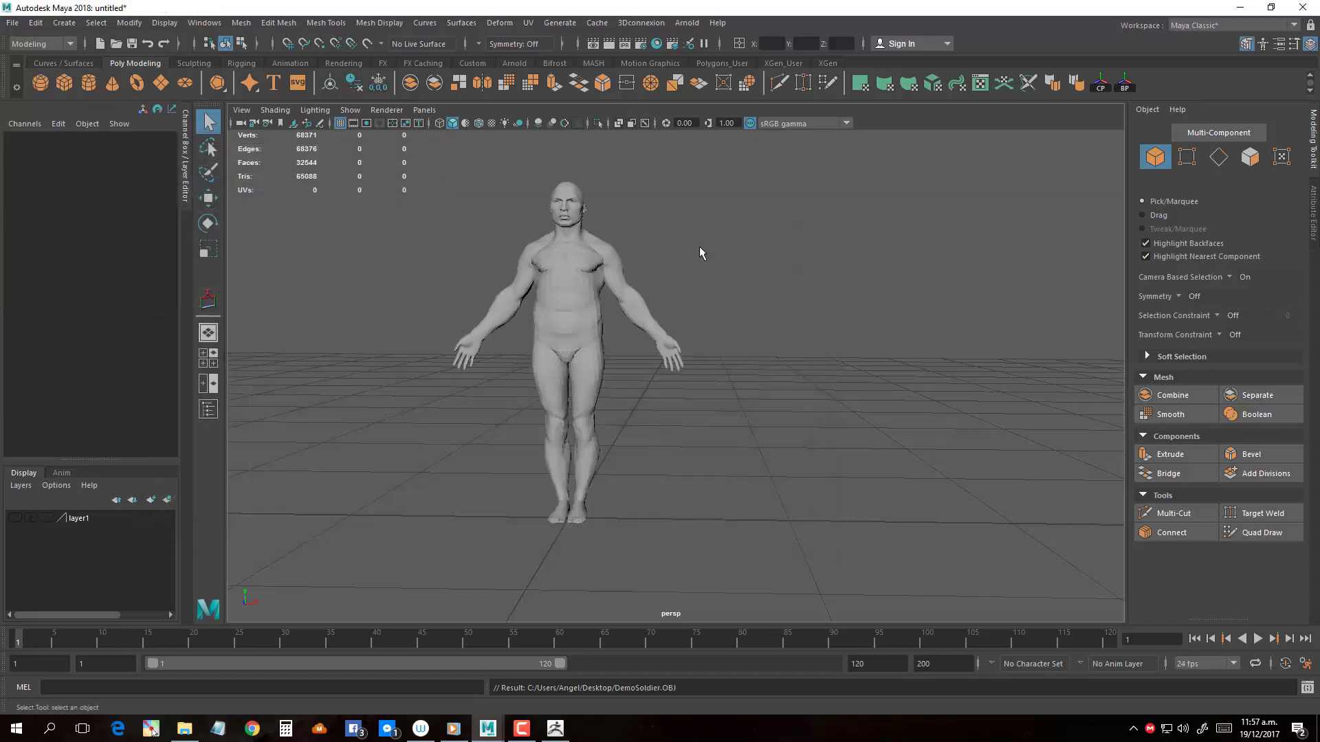
left_click(204, 23)
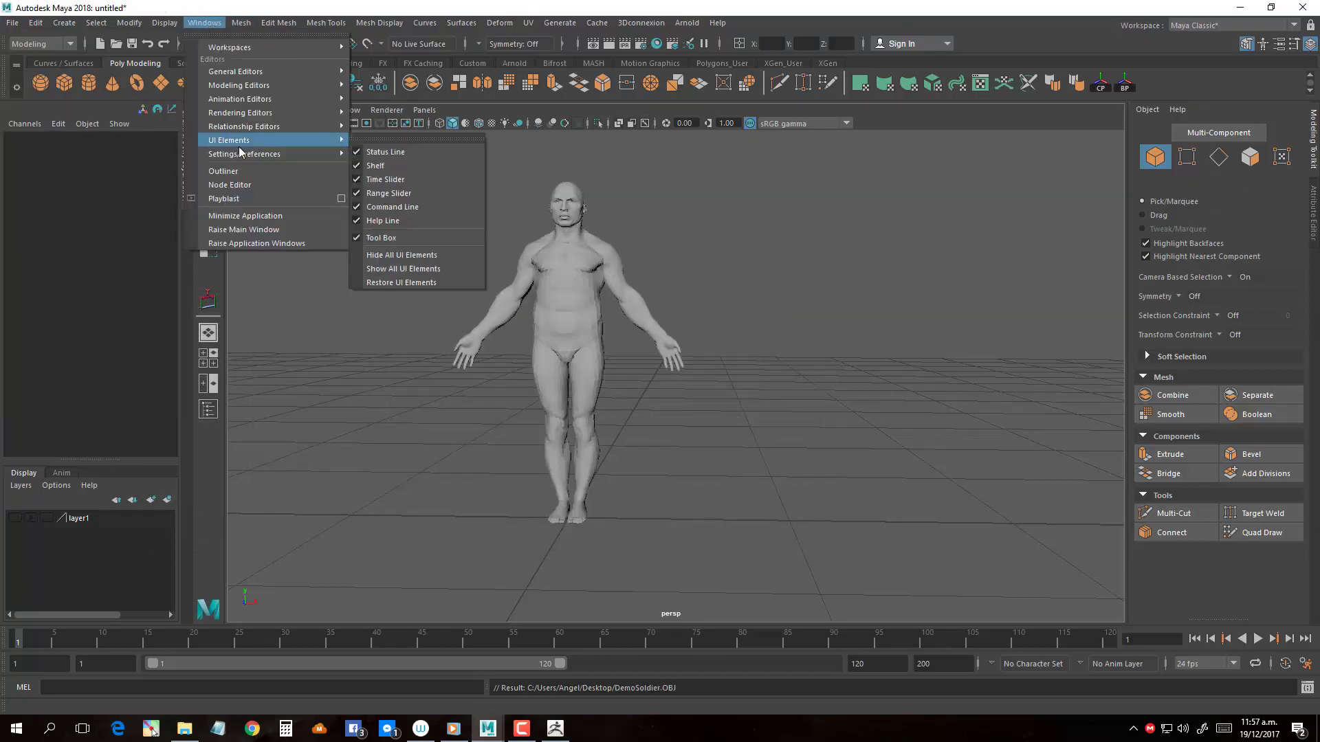
- Set Maya's linear working unit to centimeter in the Settings preferences and save
mouse_move(243, 153)
left_click(391, 155)
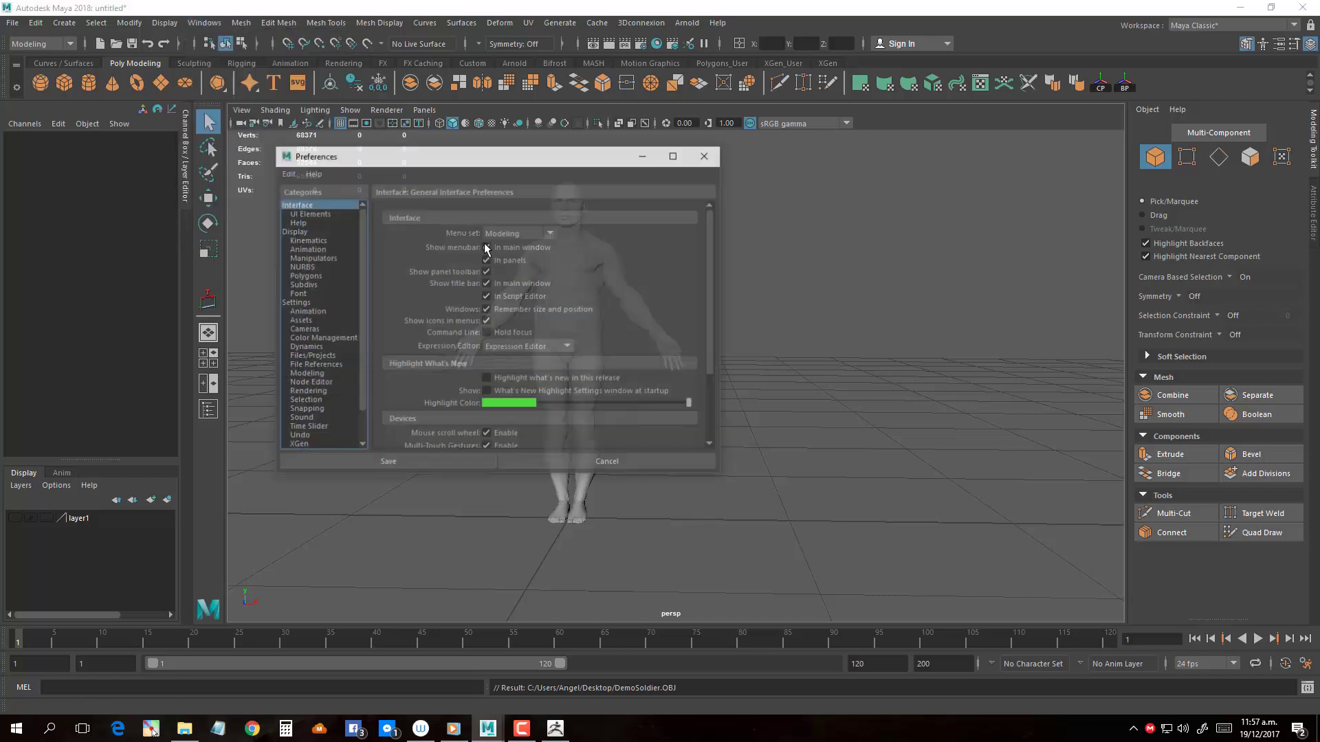
left_click(295, 303)
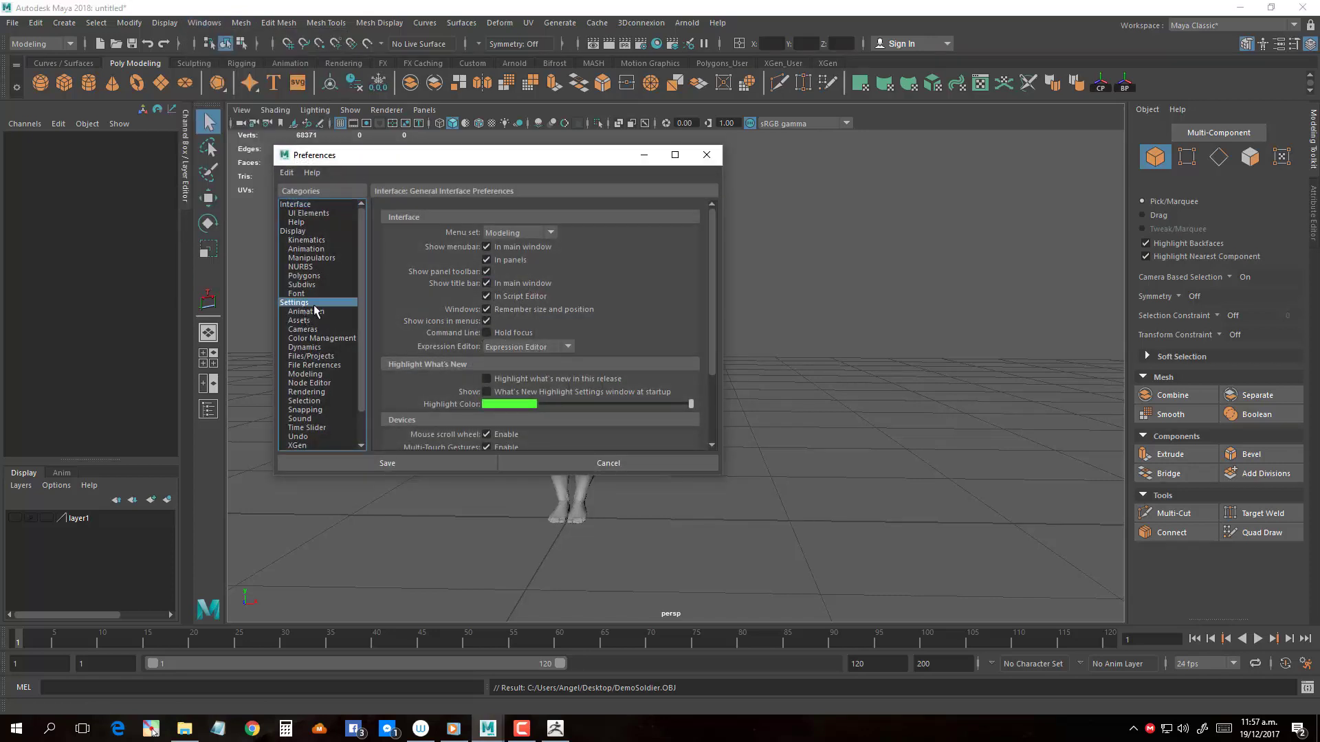
left_click(541, 267)
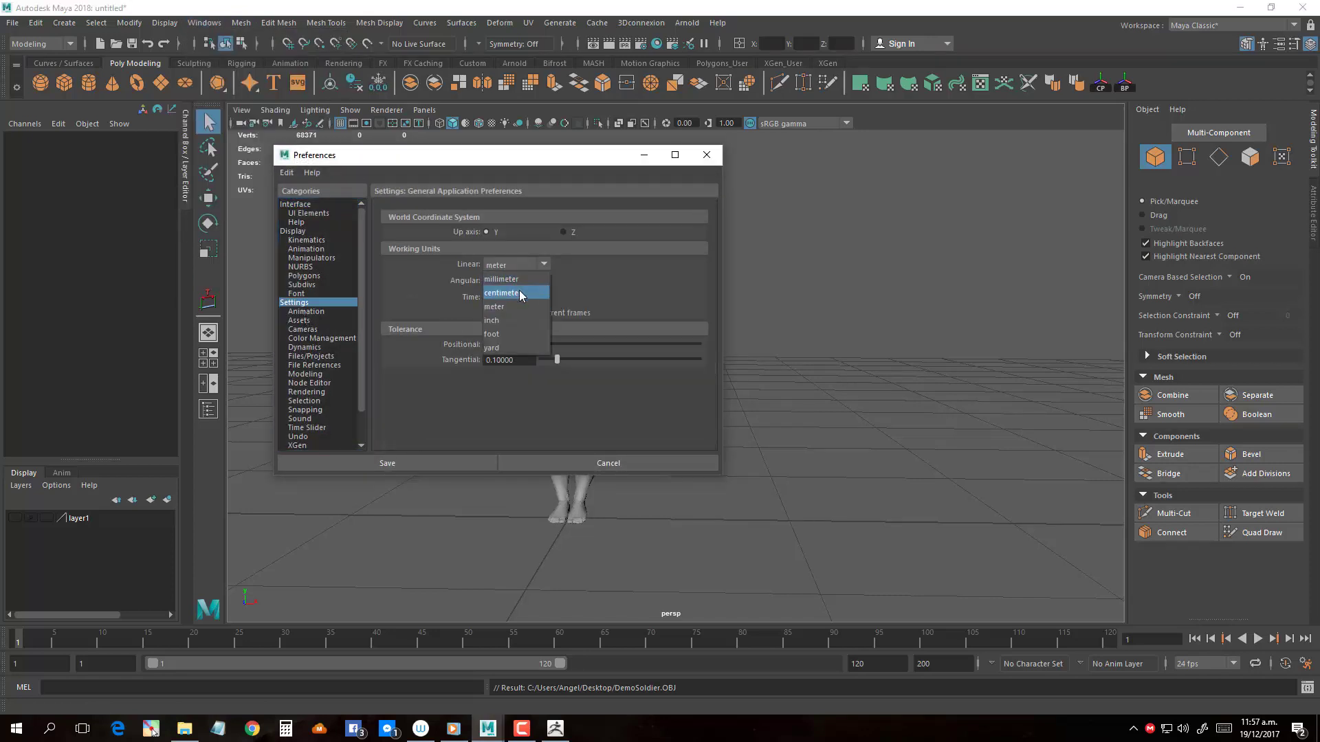
left_click(520, 294)
left_click(441, 460)
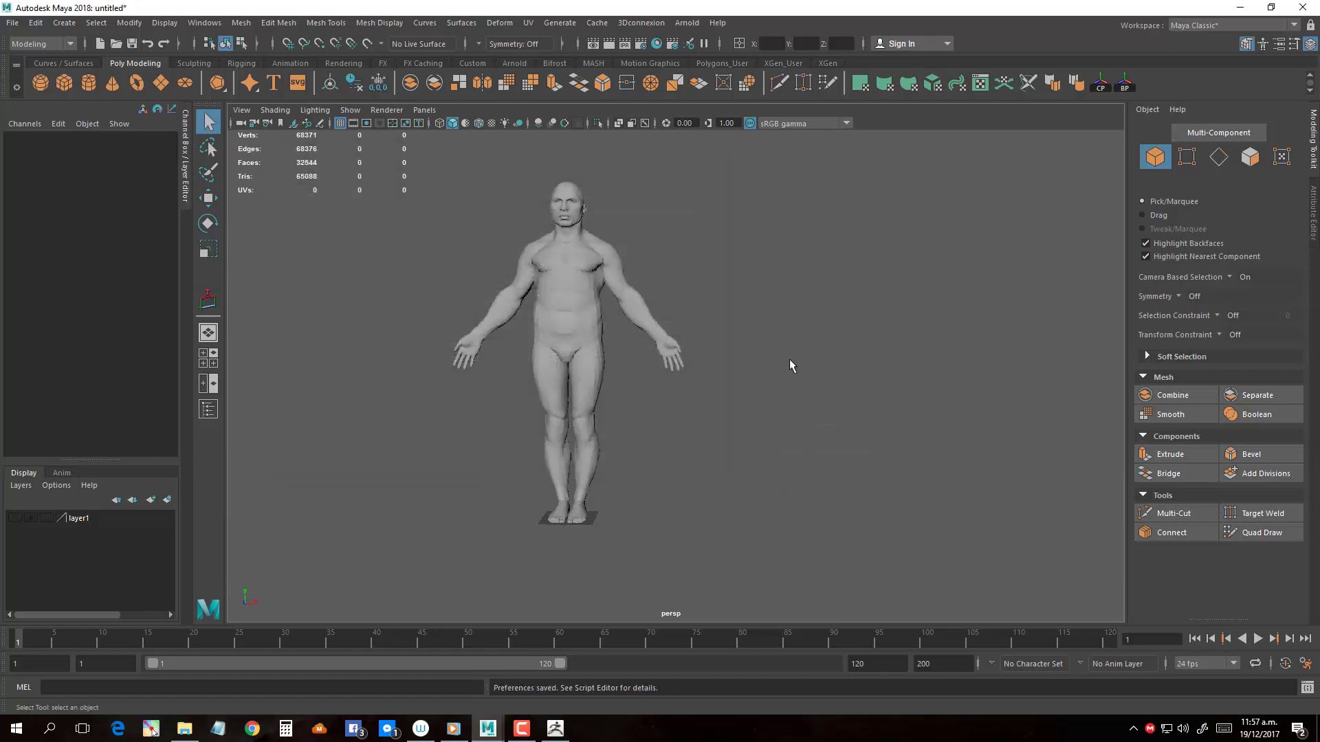
- Make layer1 visible over DemoSoldier, frame both bodies, and select the DemoSoldier:Group53451 head mesh
key("f")
mouse_move(894, 359)
left_mouse_down()
mouse_move(930, 370)
mouse_move(784, 350)
mouse_move(715, 325)
left_mouse_up()
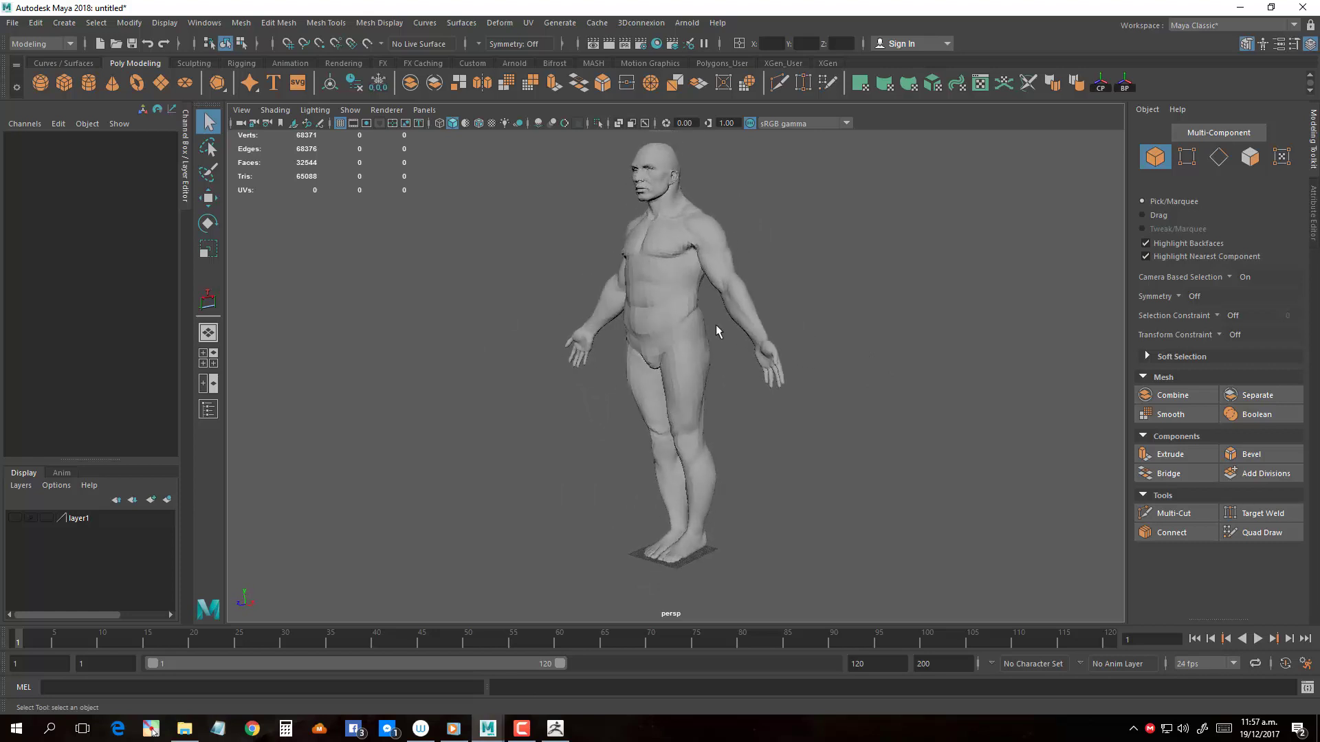
mouse_move(234, 482)
left_mouse_down("alt")
mouse_move(674, 496)
mouse_move(621, 490)
left_mouse_up("alt")
key("f")
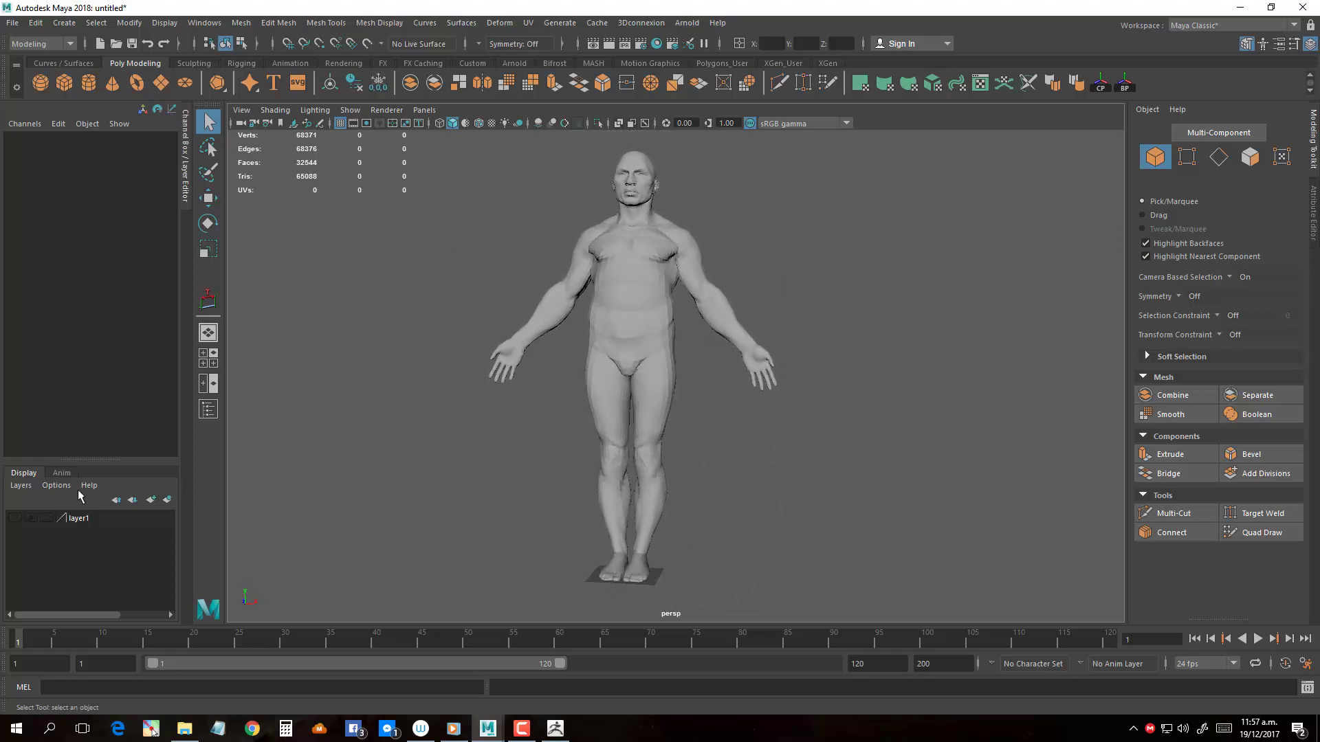
left_click(30, 517)
left_click_drag(248, 447, 356, 431, "alt")
scroll(680, 394, "up", 3)
scroll(662, 393, "up", 1)
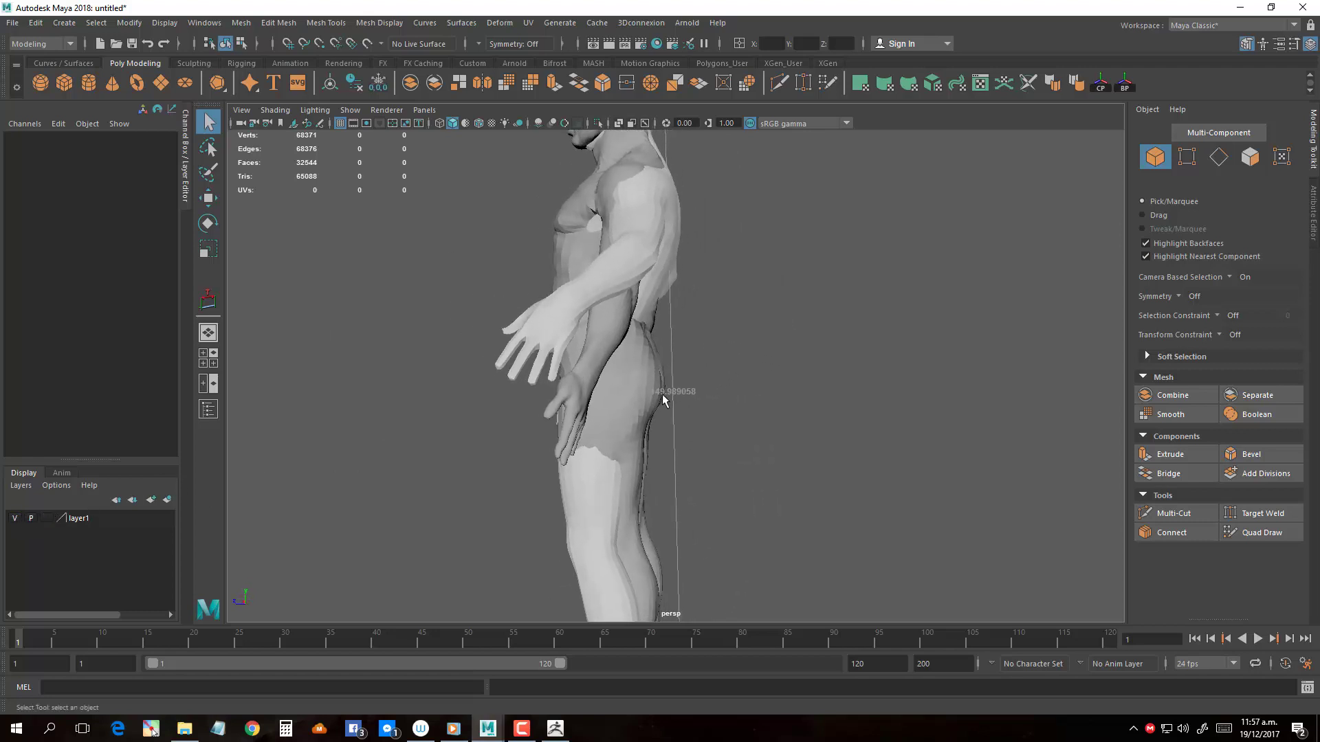
scroll(665, 395, "up", 1)
right_click_drag(665, 387, 605, 208, "alt")
mouse_move(604, 208)
left_mouse_down("alt")
mouse_move(619, 217)
mouse_move(622, 302)
mouse_move(646, 314)
mouse_move(608, 314)
mouse_move(583, 382)
mouse_move(671, 299)
mouse_move(641, 296)
mouse_move(666, 257)
mouse_move(784, 300)
mouse_move(769, 302)
left_mouse_up("alt")
left_click(619, 217)
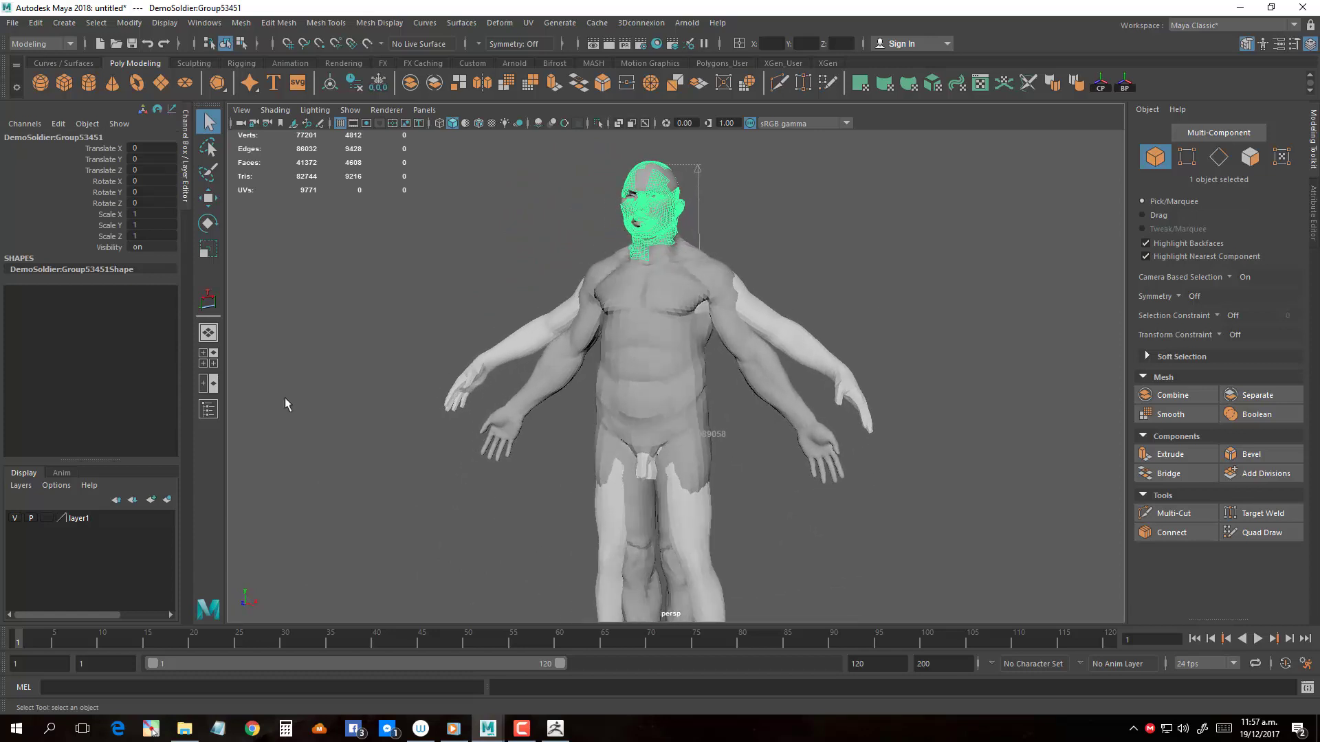
- Hide layer1 and combine all 56 soldier pieces into a single mesh
left_click(16, 518)
mouse_move(536, 498)
left_mouse_down("alt")
mouse_move(814, 572)
mouse_move(501, 206)
left_mouse_up("alt")
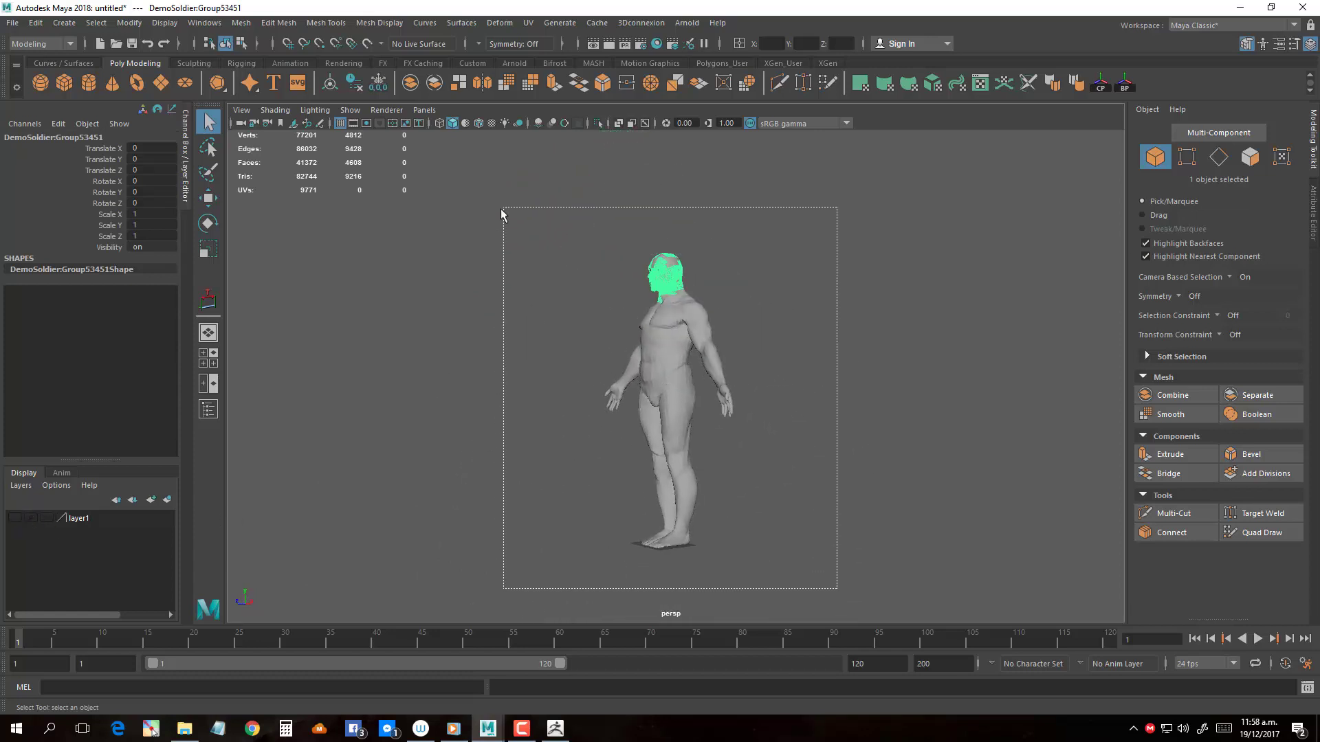
mouse_move(438, 174)
left_mouse_down("alt")
mouse_move(382, 143)
mouse_move(938, 501)
left_mouse_up("alt")
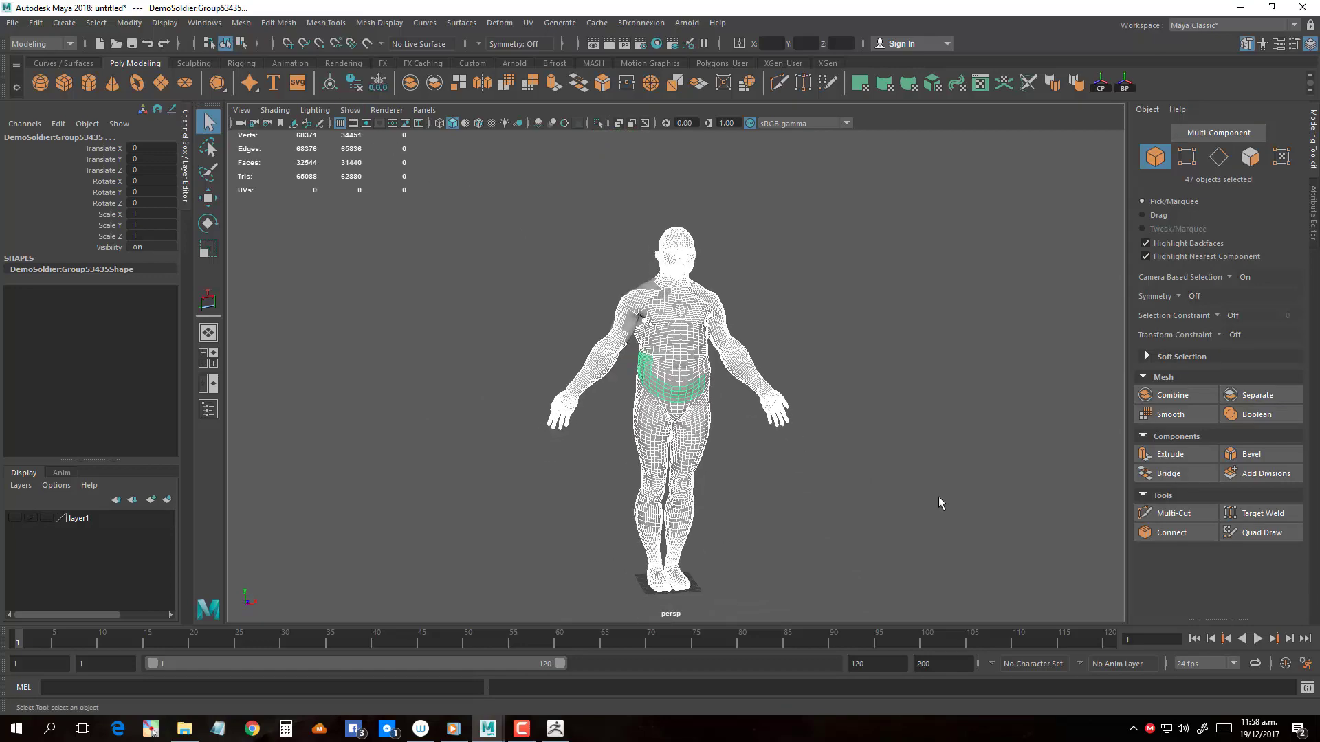
left_click(868, 571)
left_click_drag(868, 570, 509, 189)
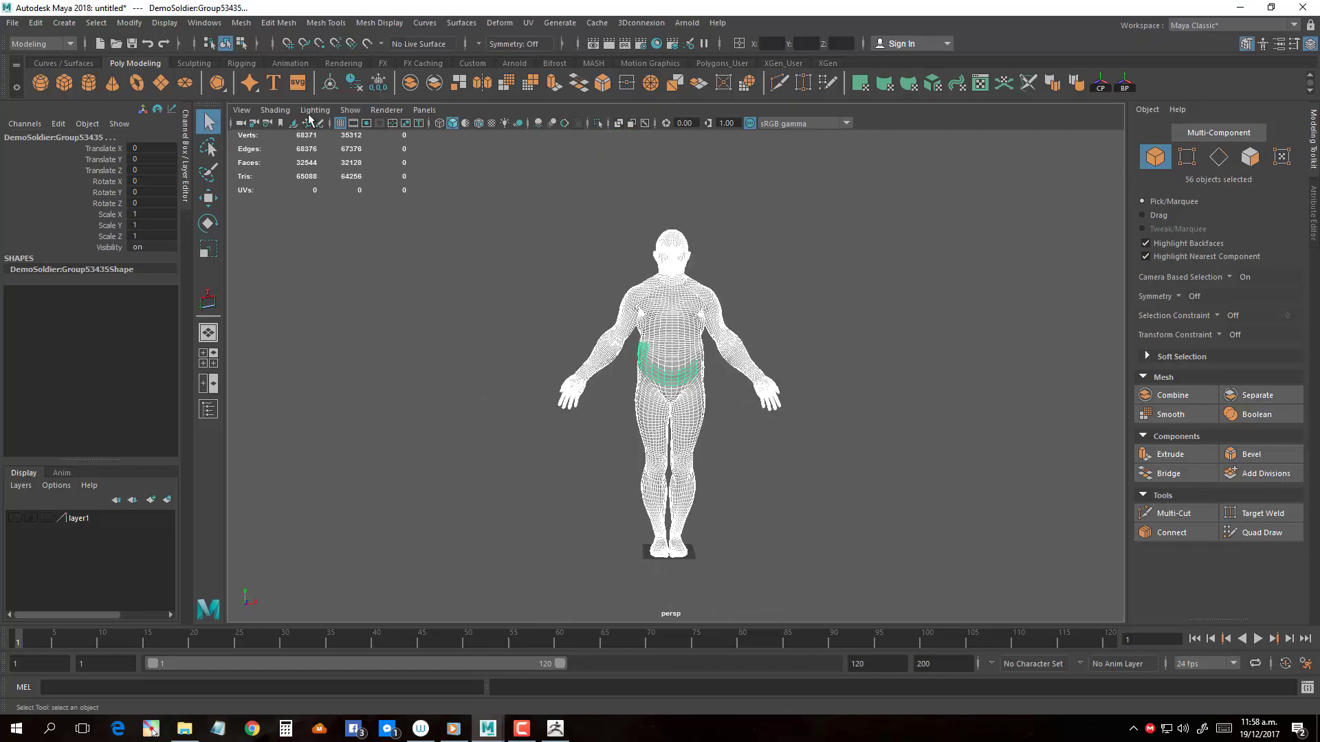
left_click(411, 83)
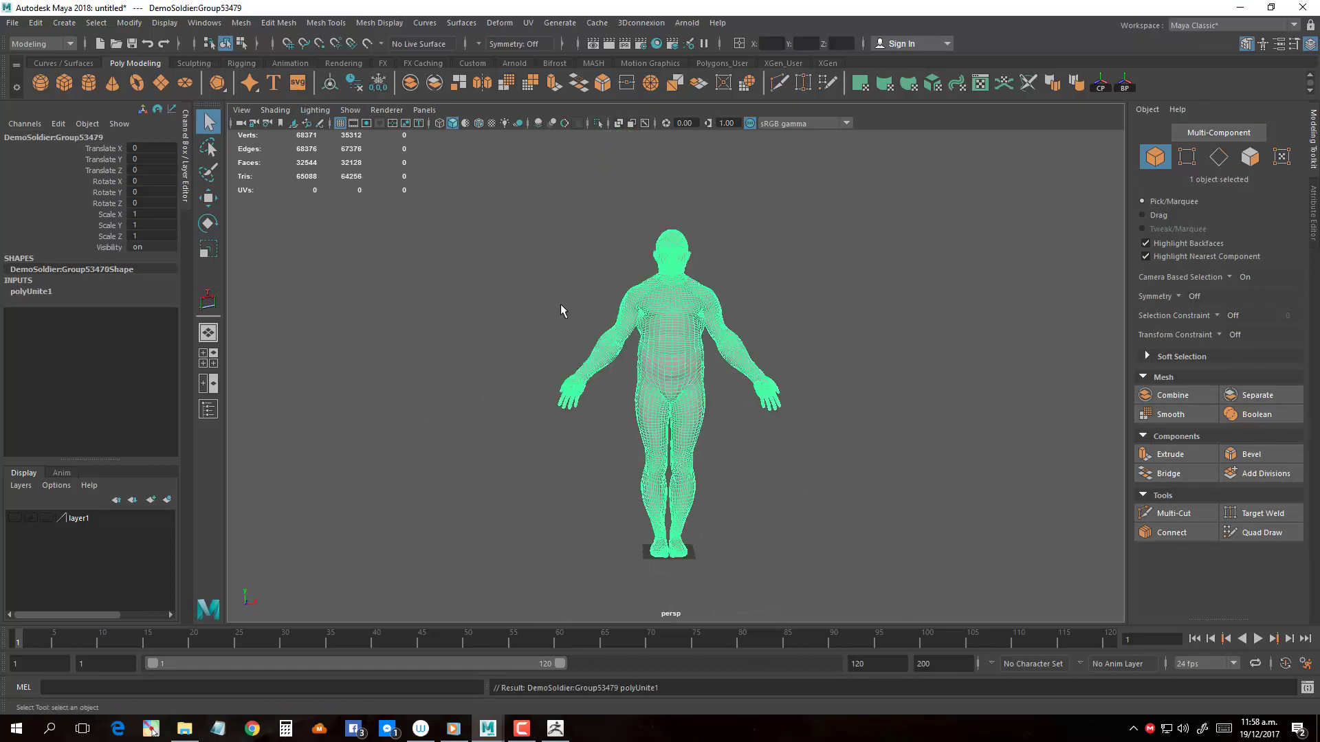
- Show layer1 again and select both the original body and the combined soldier mesh
left_click(905, 369)
left_click_drag(660, 360, 481, 365, "alt")
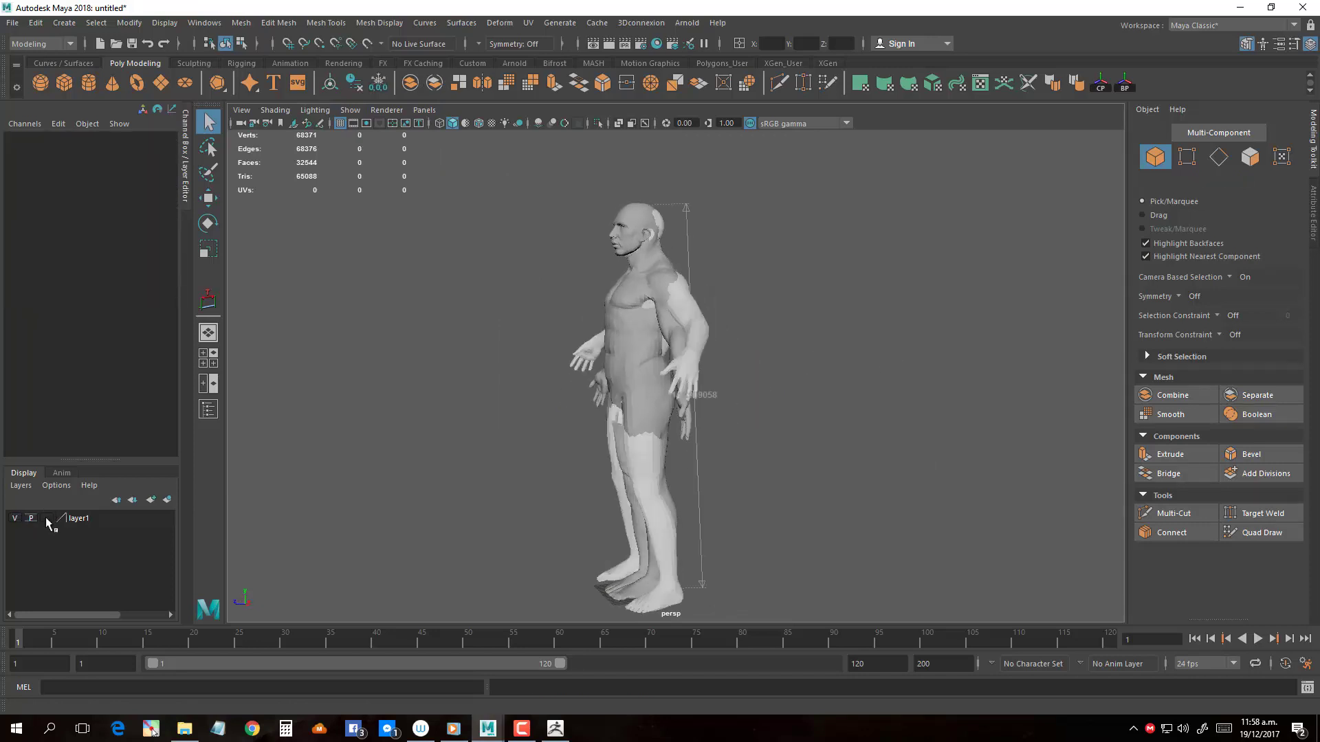
mouse_move(791, 330)
left_mouse_down("alt")
mouse_move(666, 316)
mouse_move(615, 329)
mouse_move(738, 346)
mouse_move(689, 356)
mouse_move(810, 415)
mouse_move(692, 401)
mouse_move(803, 425)
mouse_move(724, 402)
mouse_move(586, 270)
mouse_move(595, 309)
mouse_move(693, 380)
left_mouse_up("alt")
left_click(700, 323)
left_click(587, 352, "shift")
- Compare the two overlapping figures, deselect them, and switch to ZBrush
scroll(692, 400, "up", 5)
scroll(724, 403, "down", 3)
scroll(596, 309, "down", 2)
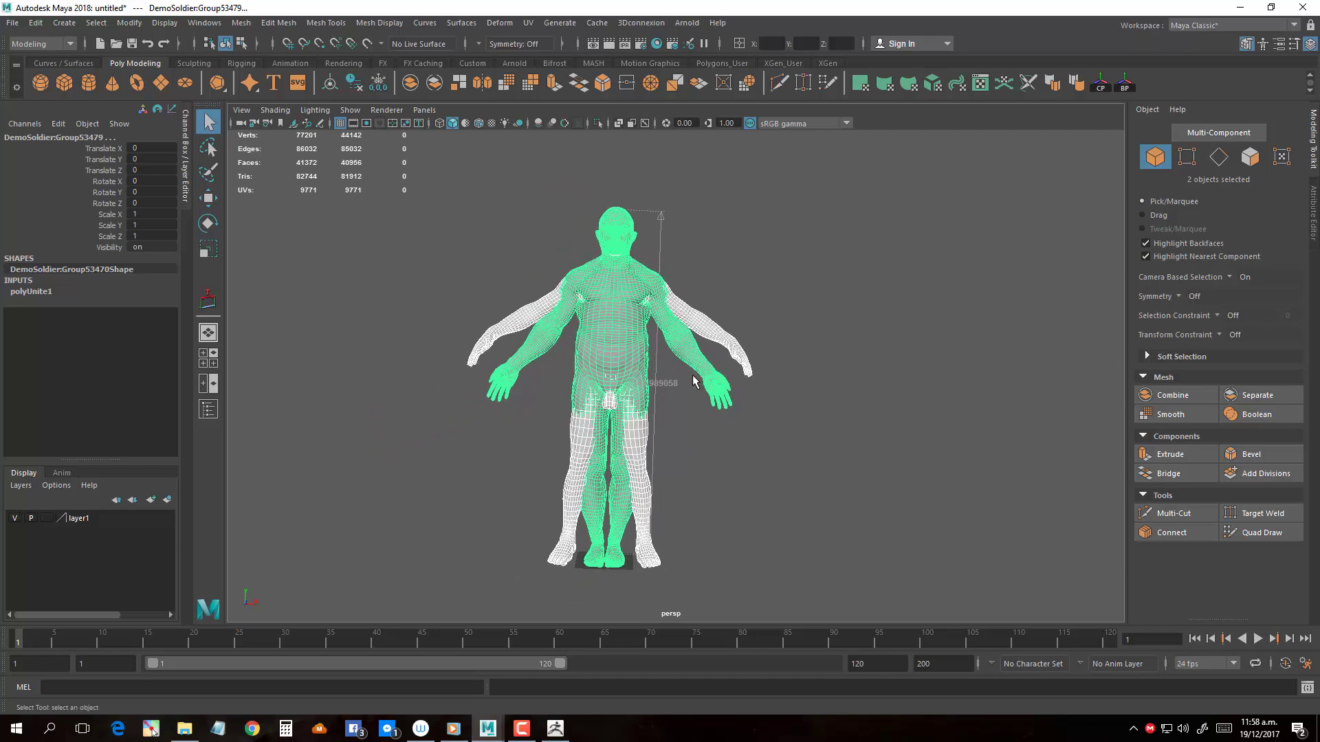
left_click(798, 430)
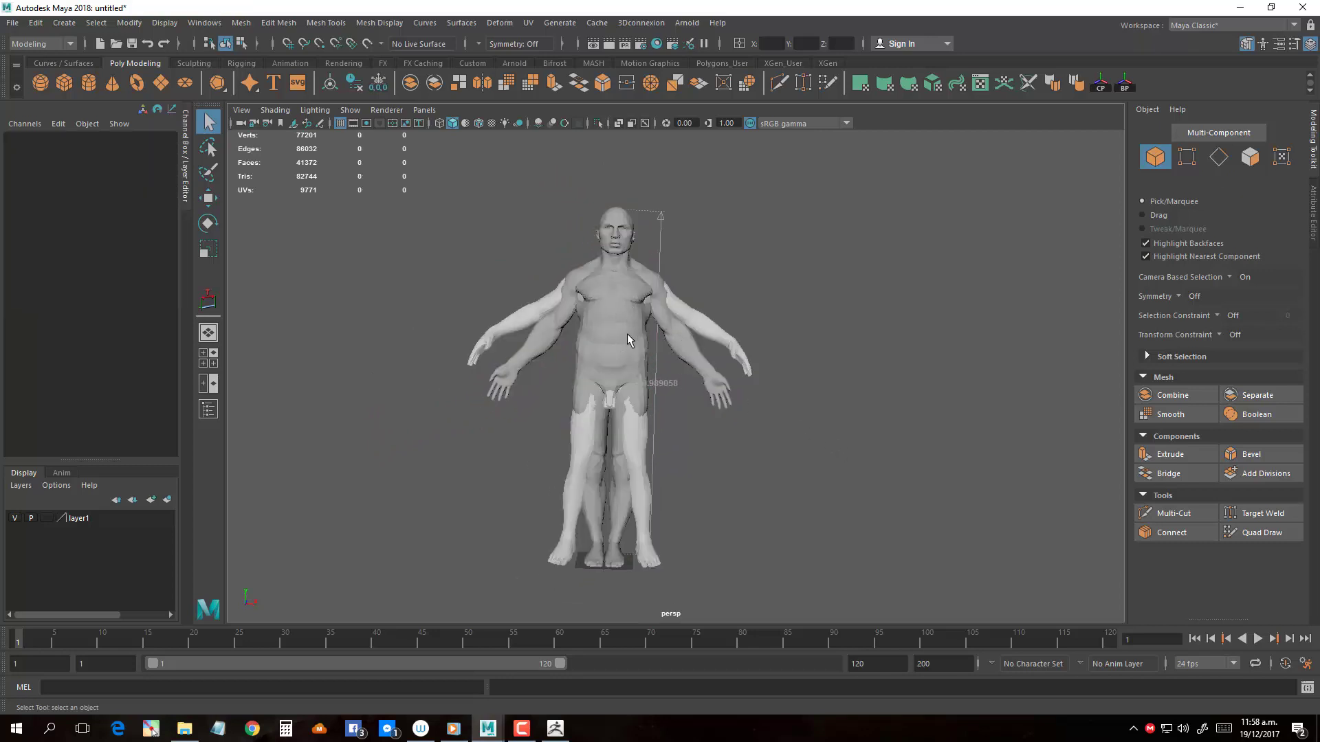
left_click(555, 728)
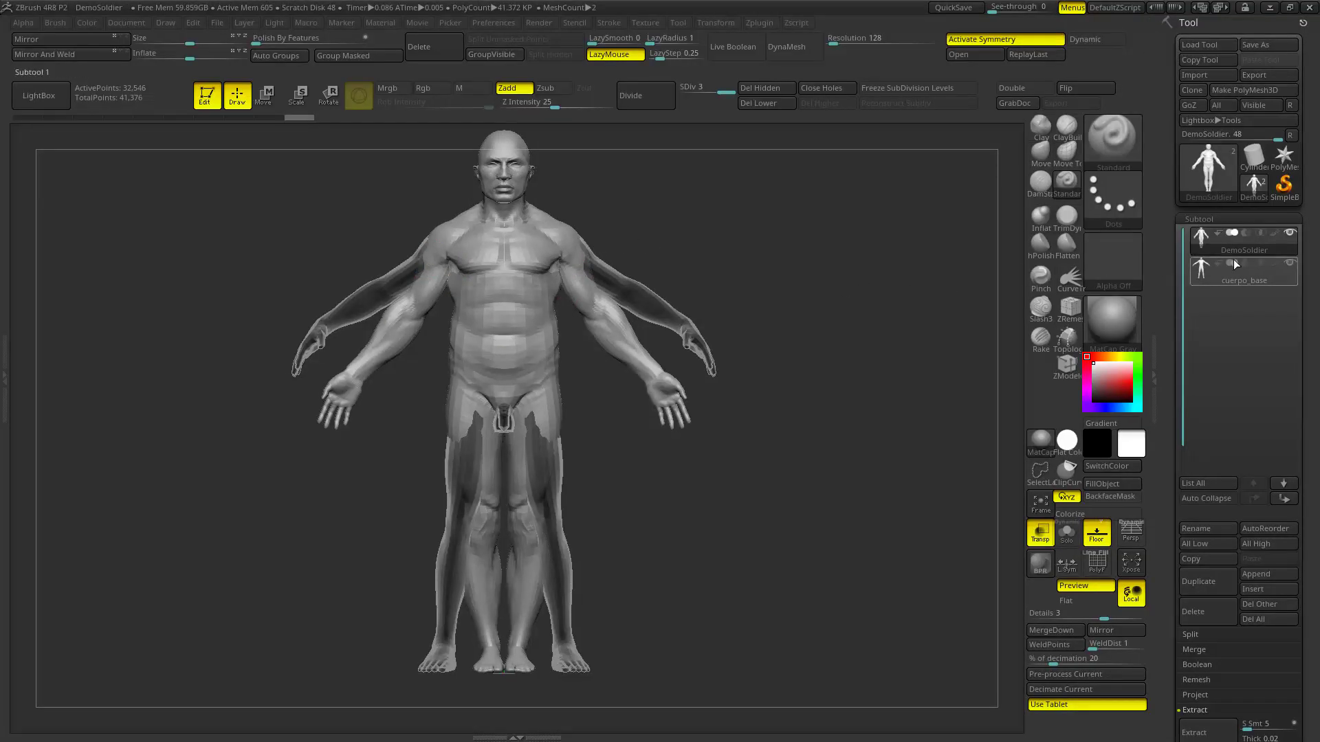
- Minimize ZBrush so Maya shows the overlapping combined soldier and body
left_click(1268, 8)
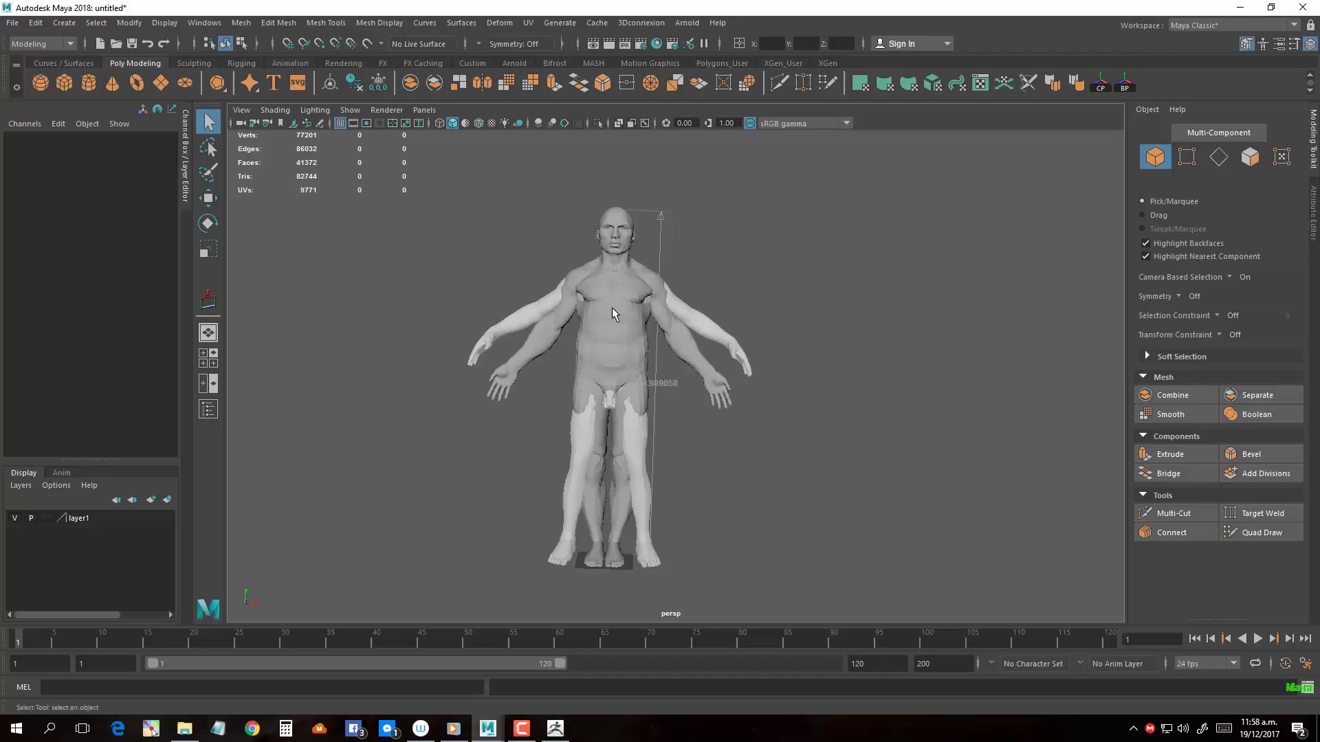